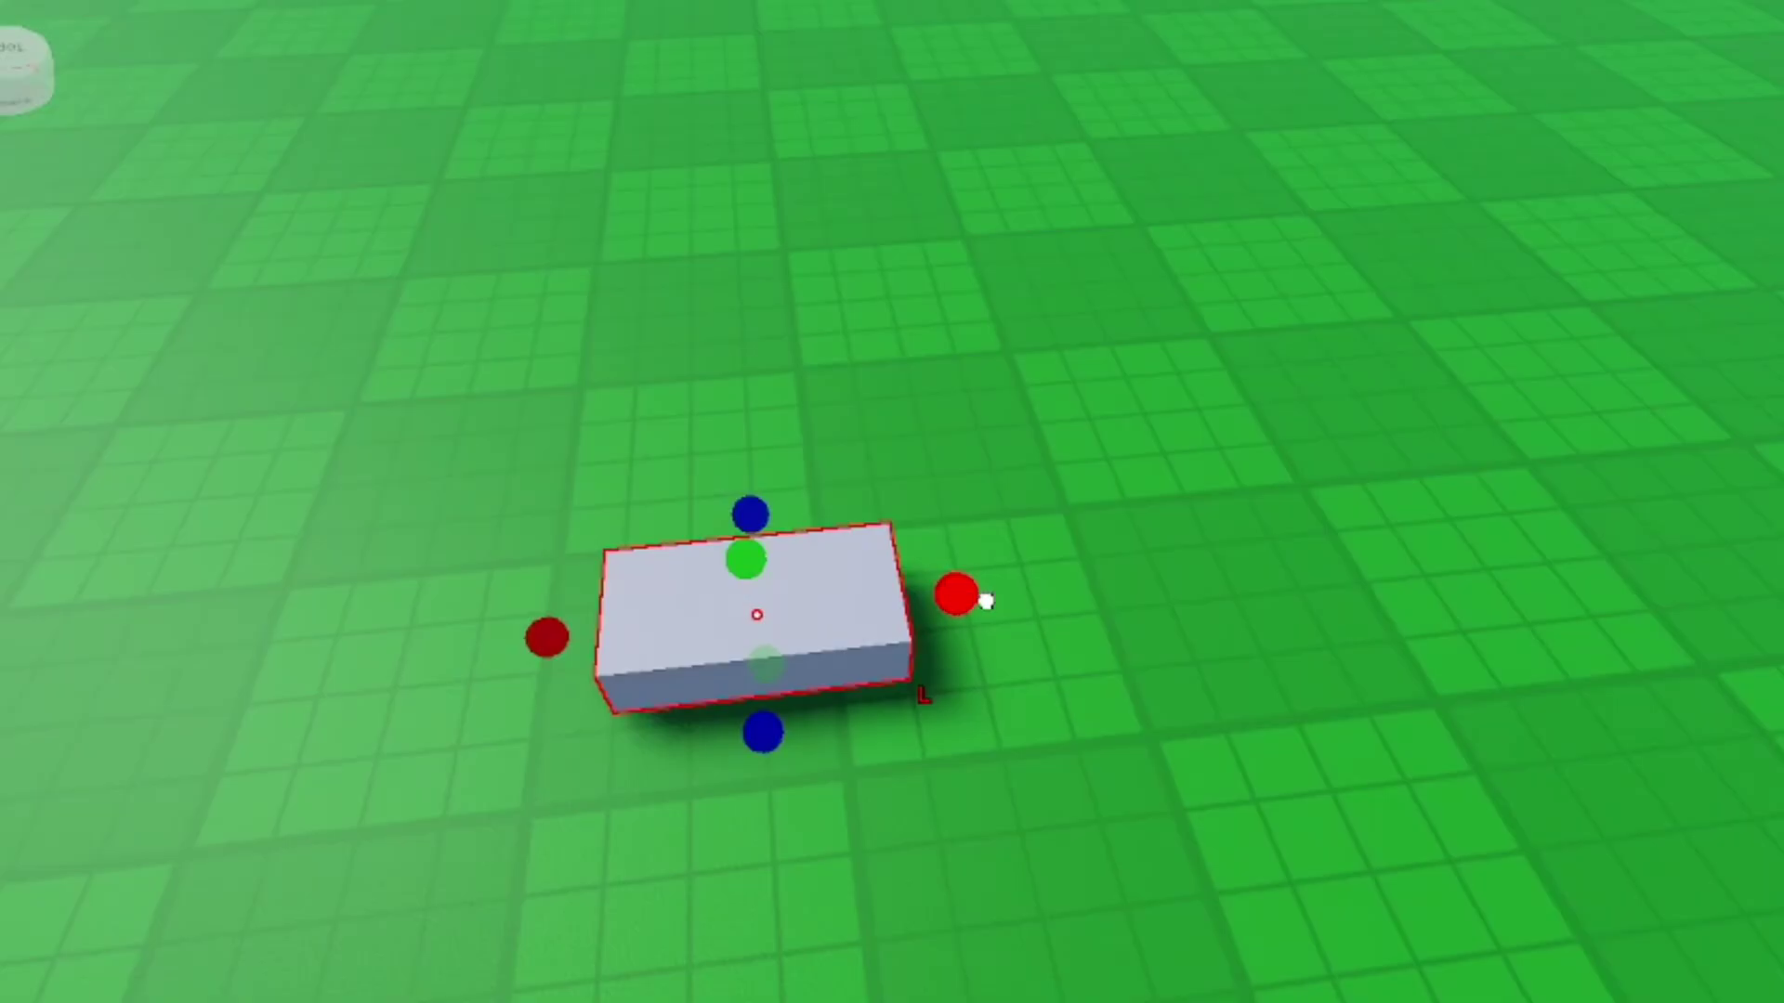
# Stretch the grey block part longer with its red resize handle.
pyautogui.moveTo(988, 601); pyautogui.dragTo(1147, 609)
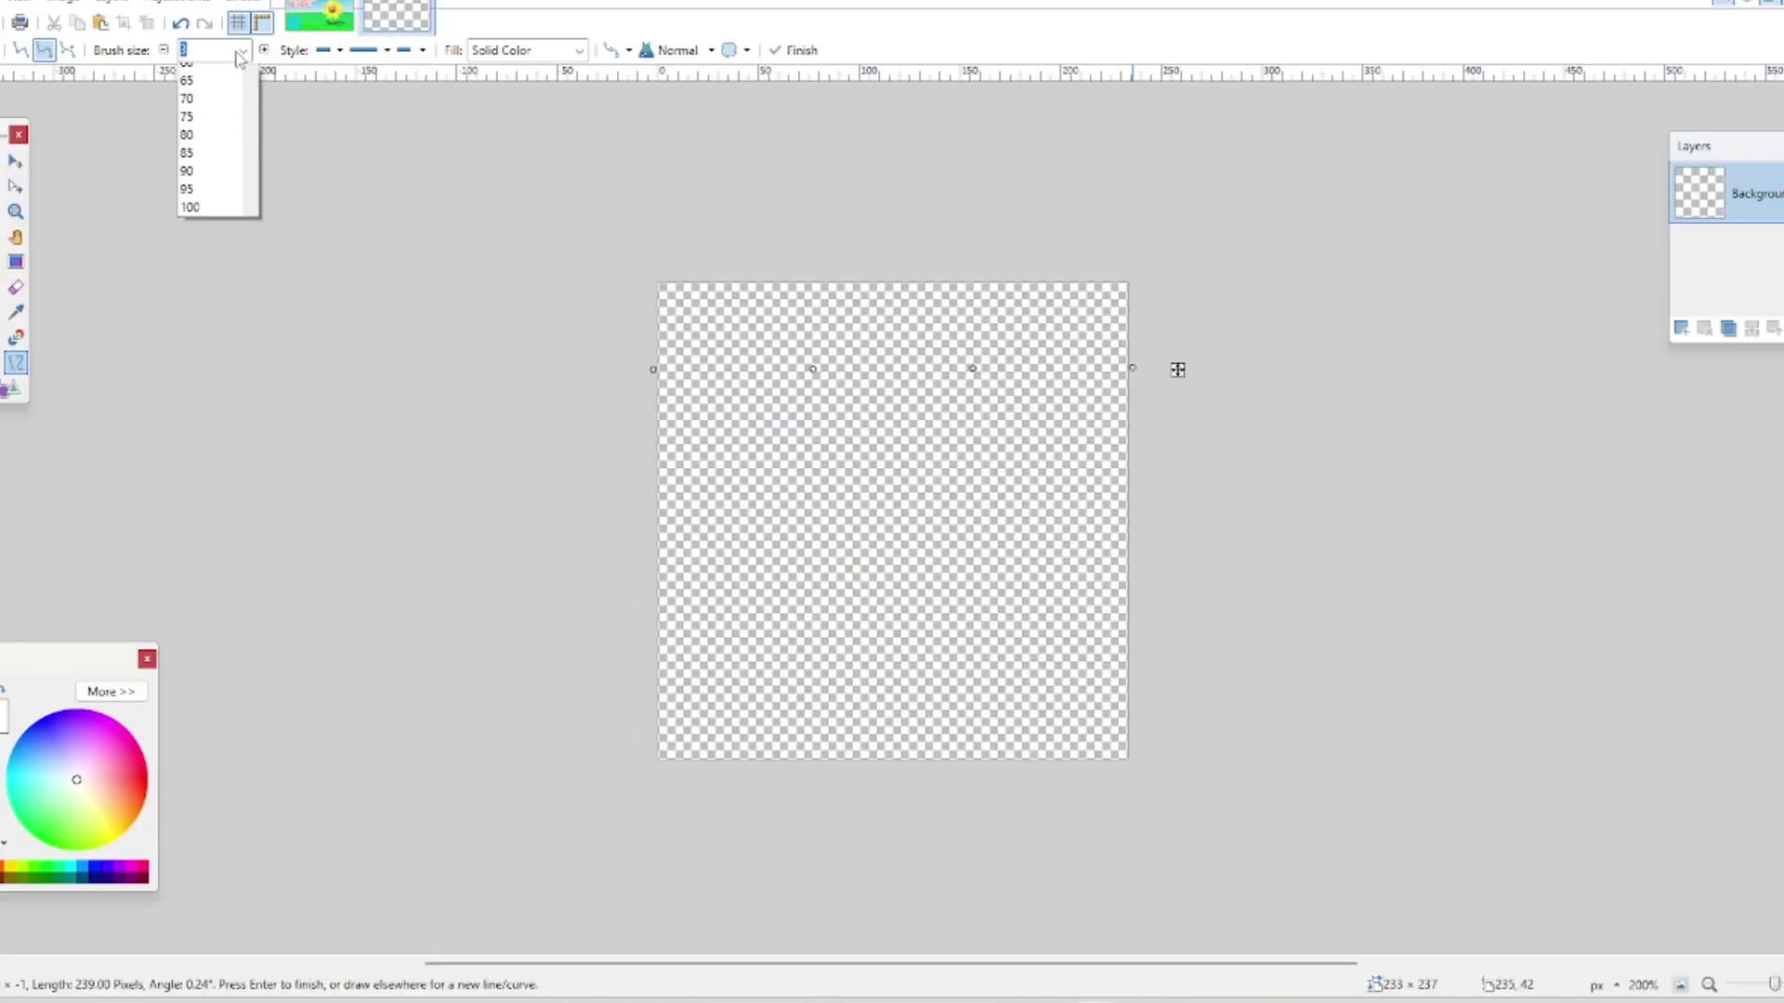
# Set the Line/Curve brush width to 4.
pyautogui.click(242, 51)
pyautogui.click(242, 51)
pyautogui.click(242, 51)
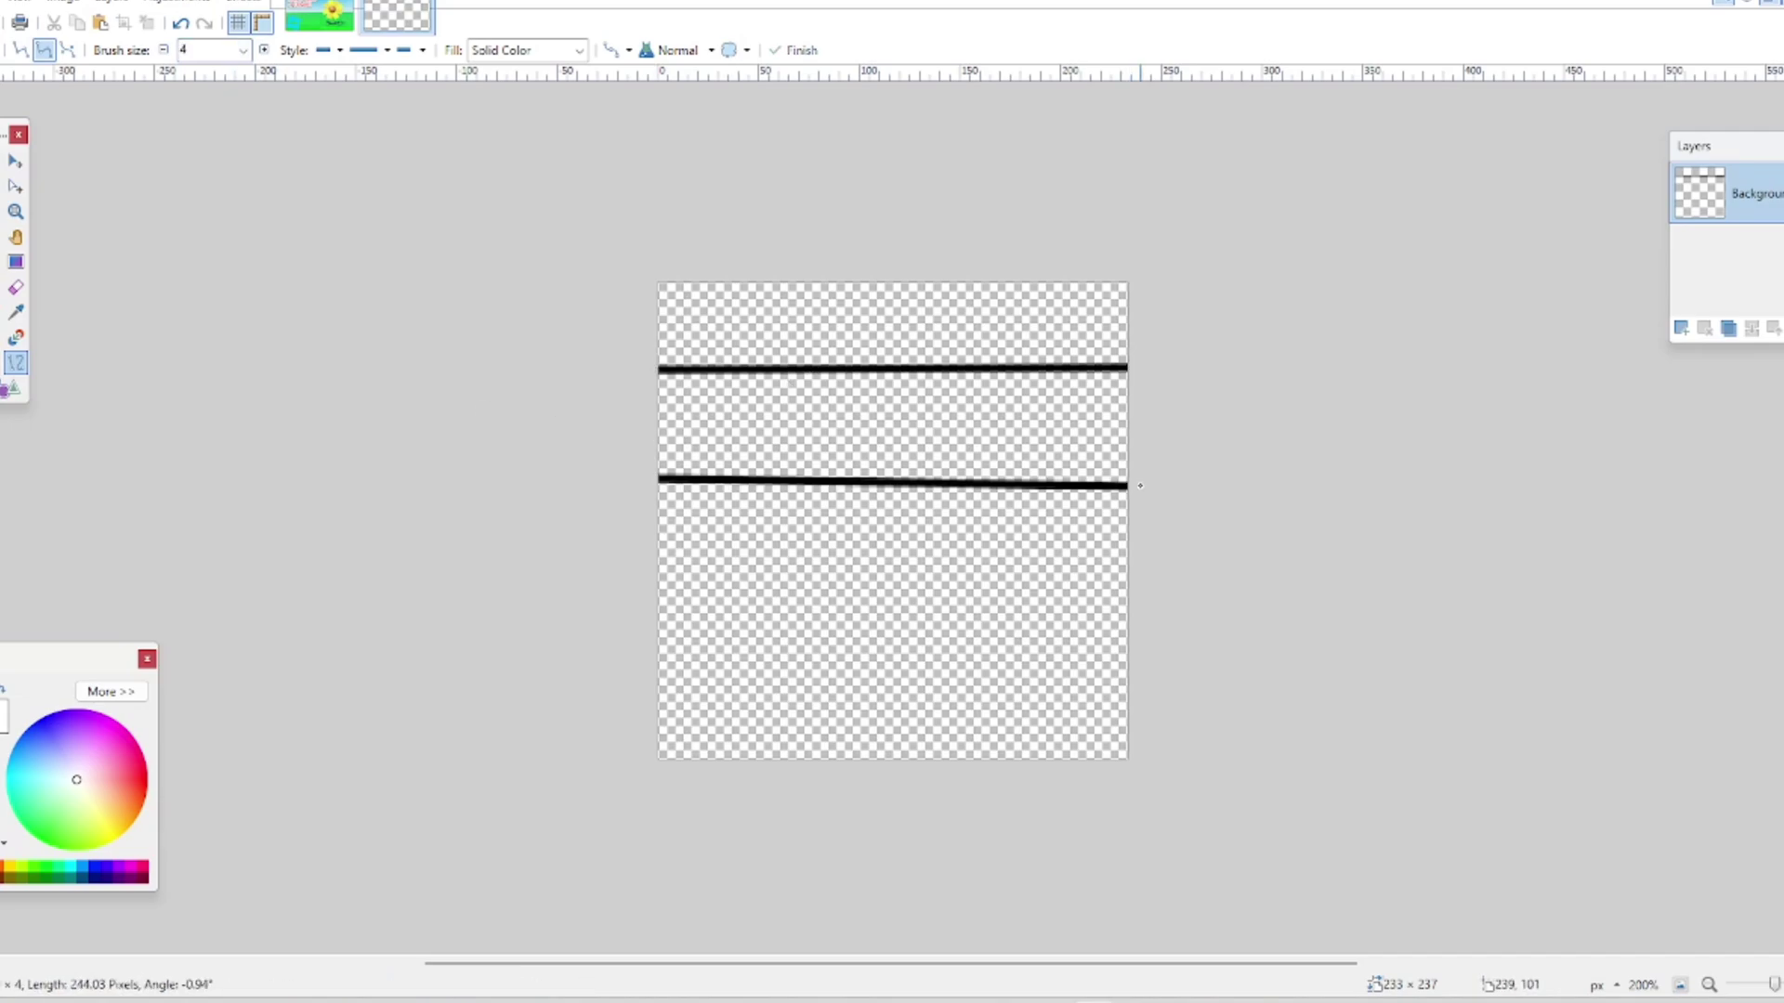
# Select the top area holding the lines and try moving a copy downward.
pyautogui.press('s')
pyautogui.moveTo(625, 267); pyautogui.dragTo(1468, 607)
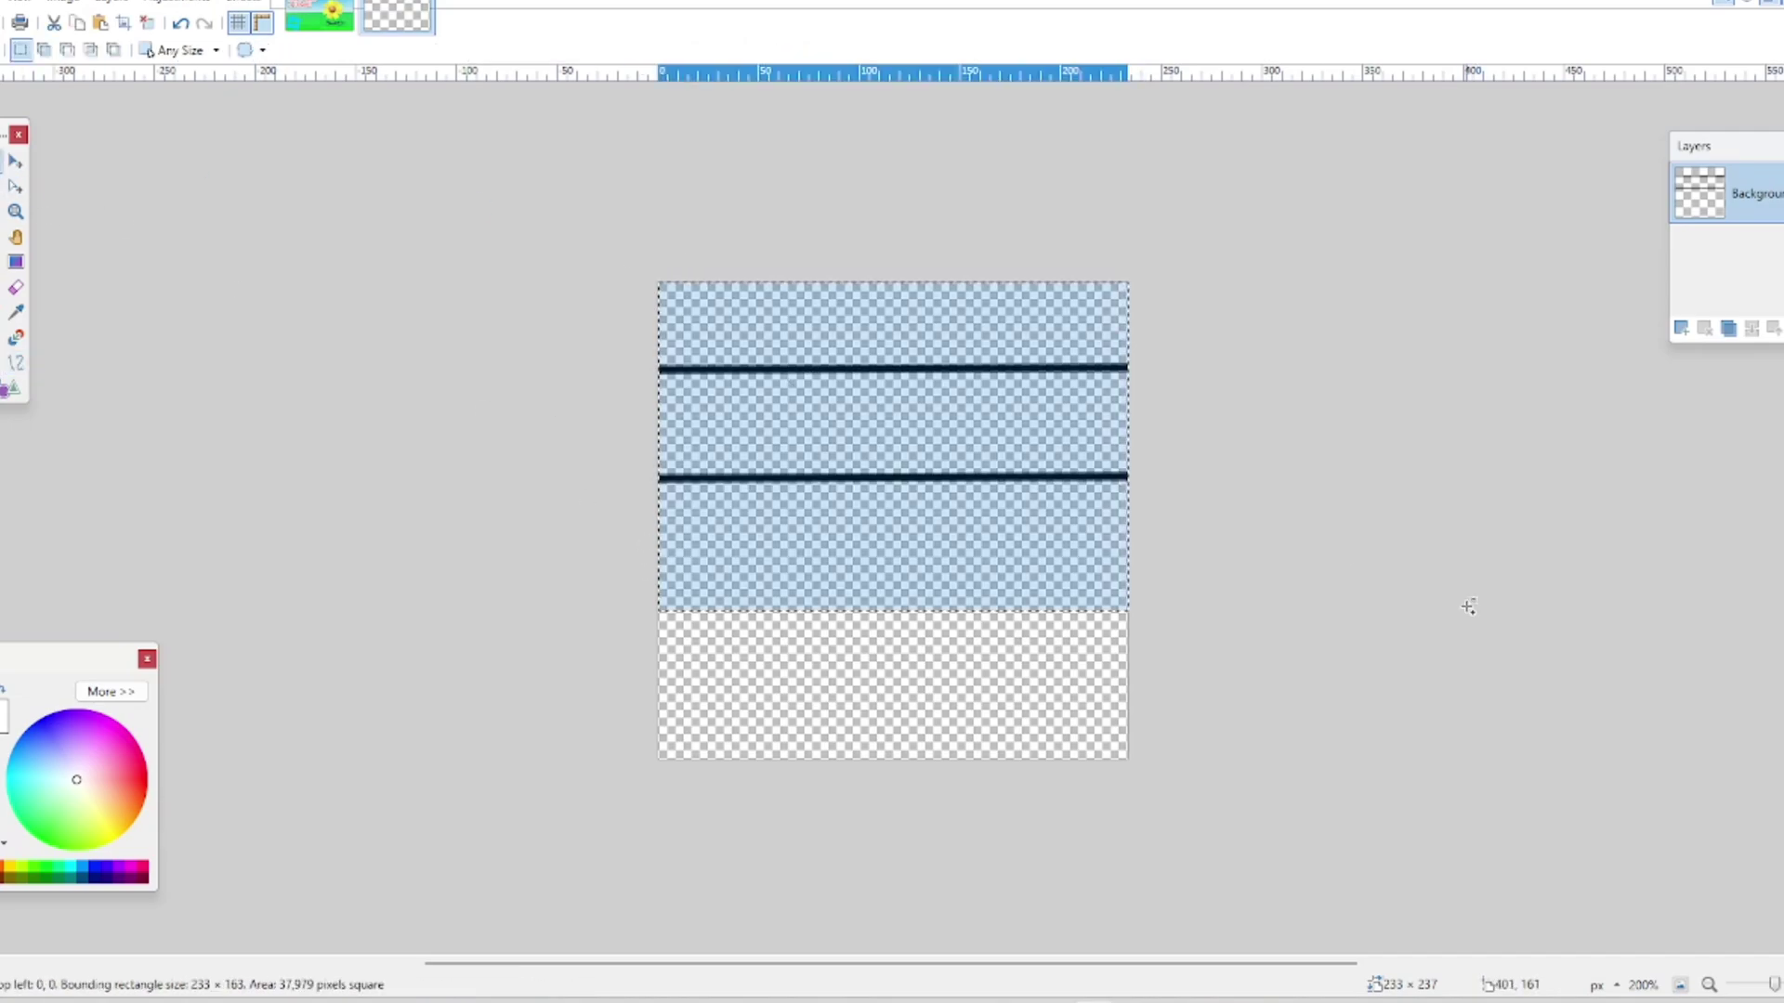
pyautogui.press('m')
pyautogui.moveTo(1163, 634); pyautogui.dragTo(1180, 999)
# Draw a vertical brick divider between the two horizontal lines.
pyautogui.press('o')
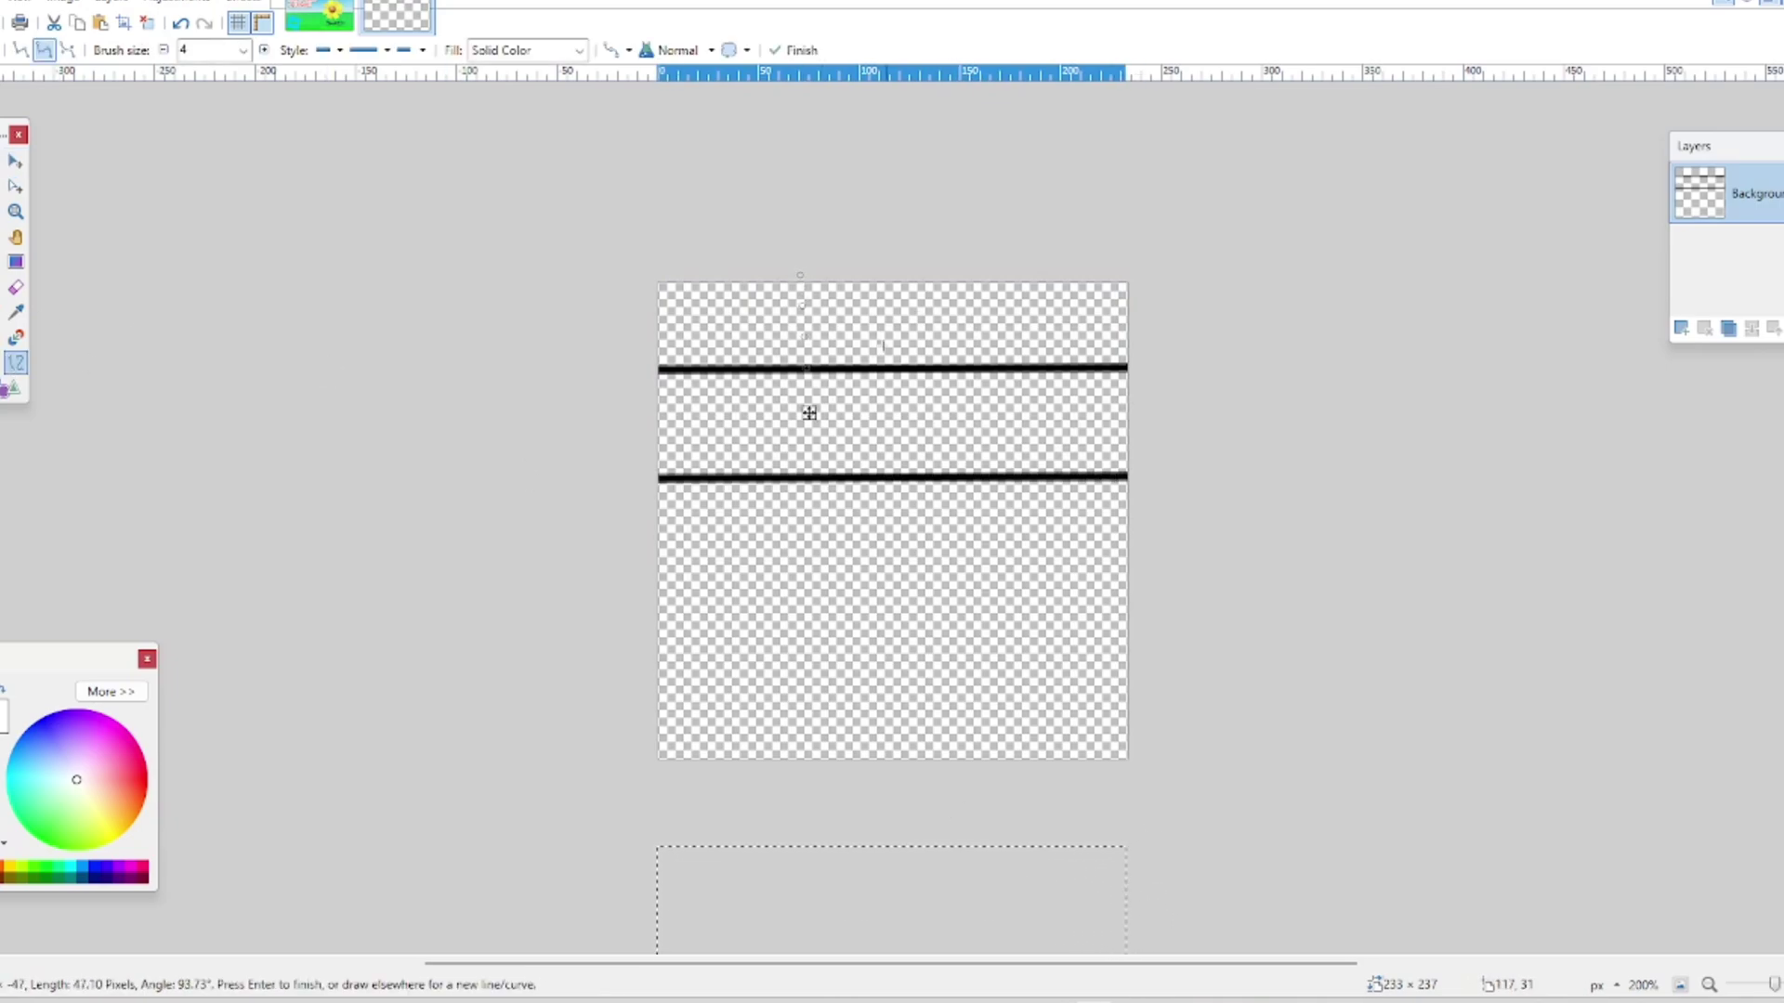
pyautogui.press('Return')
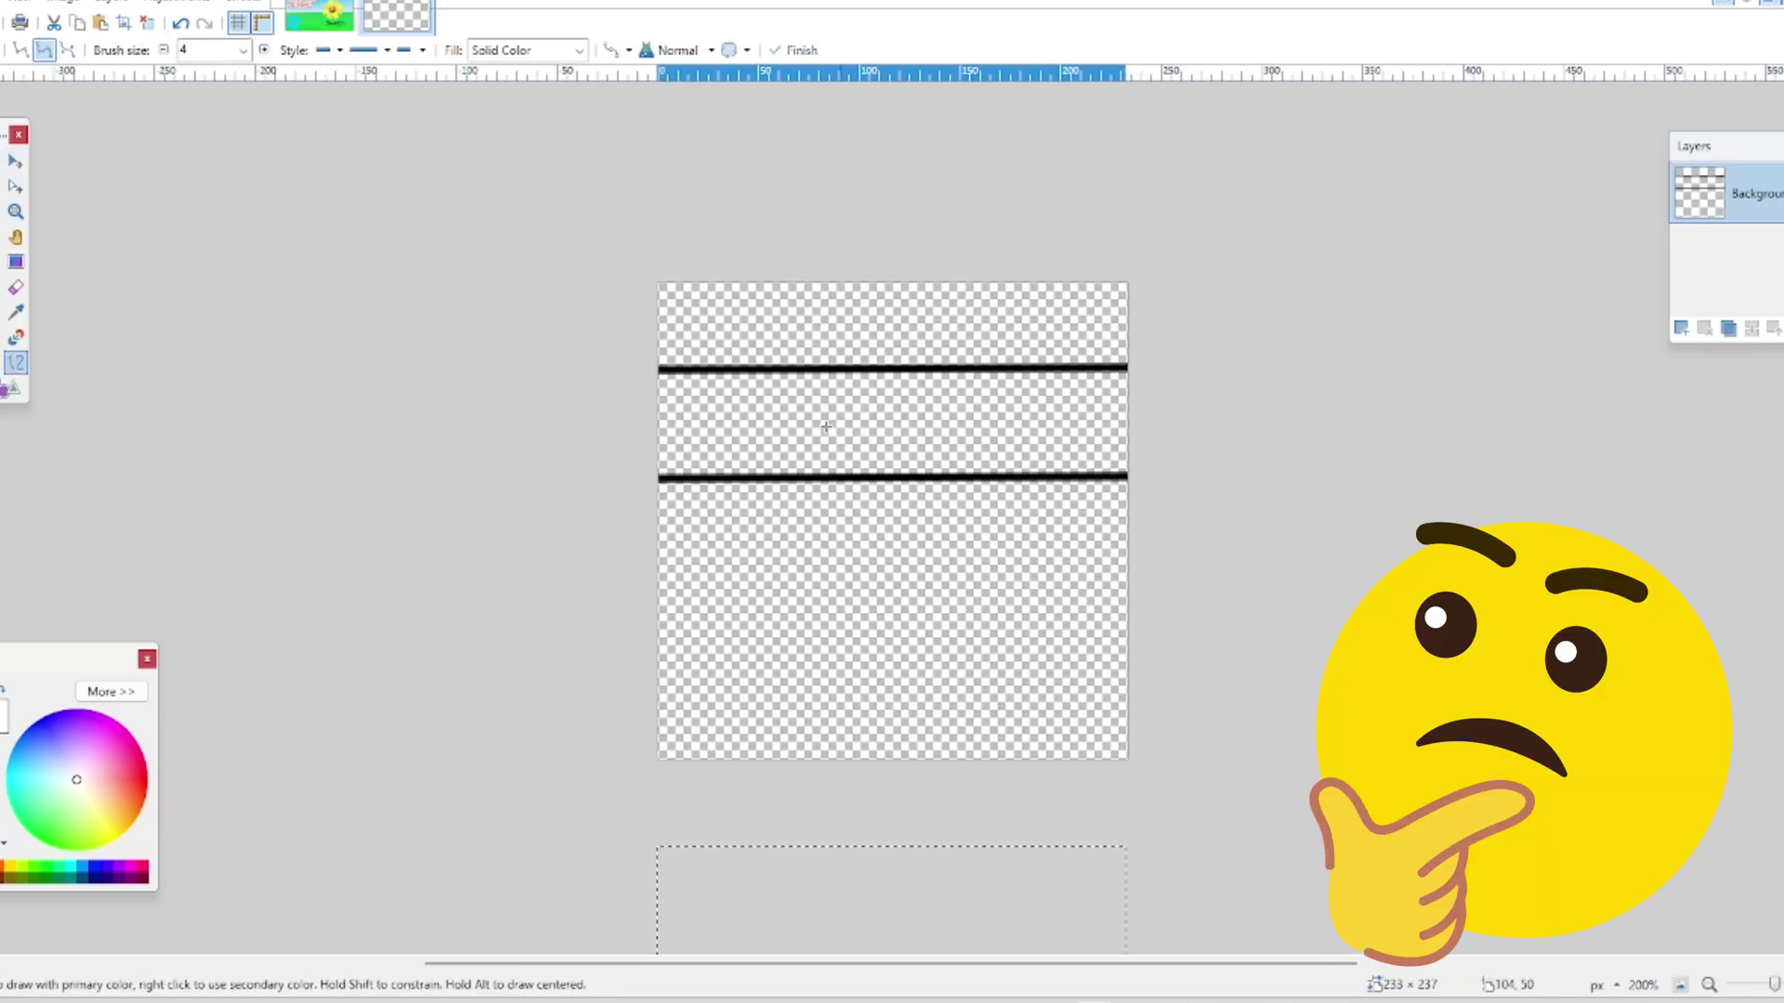
pyautogui.moveTo(780, 345); pyautogui.dragTo(784, 296)
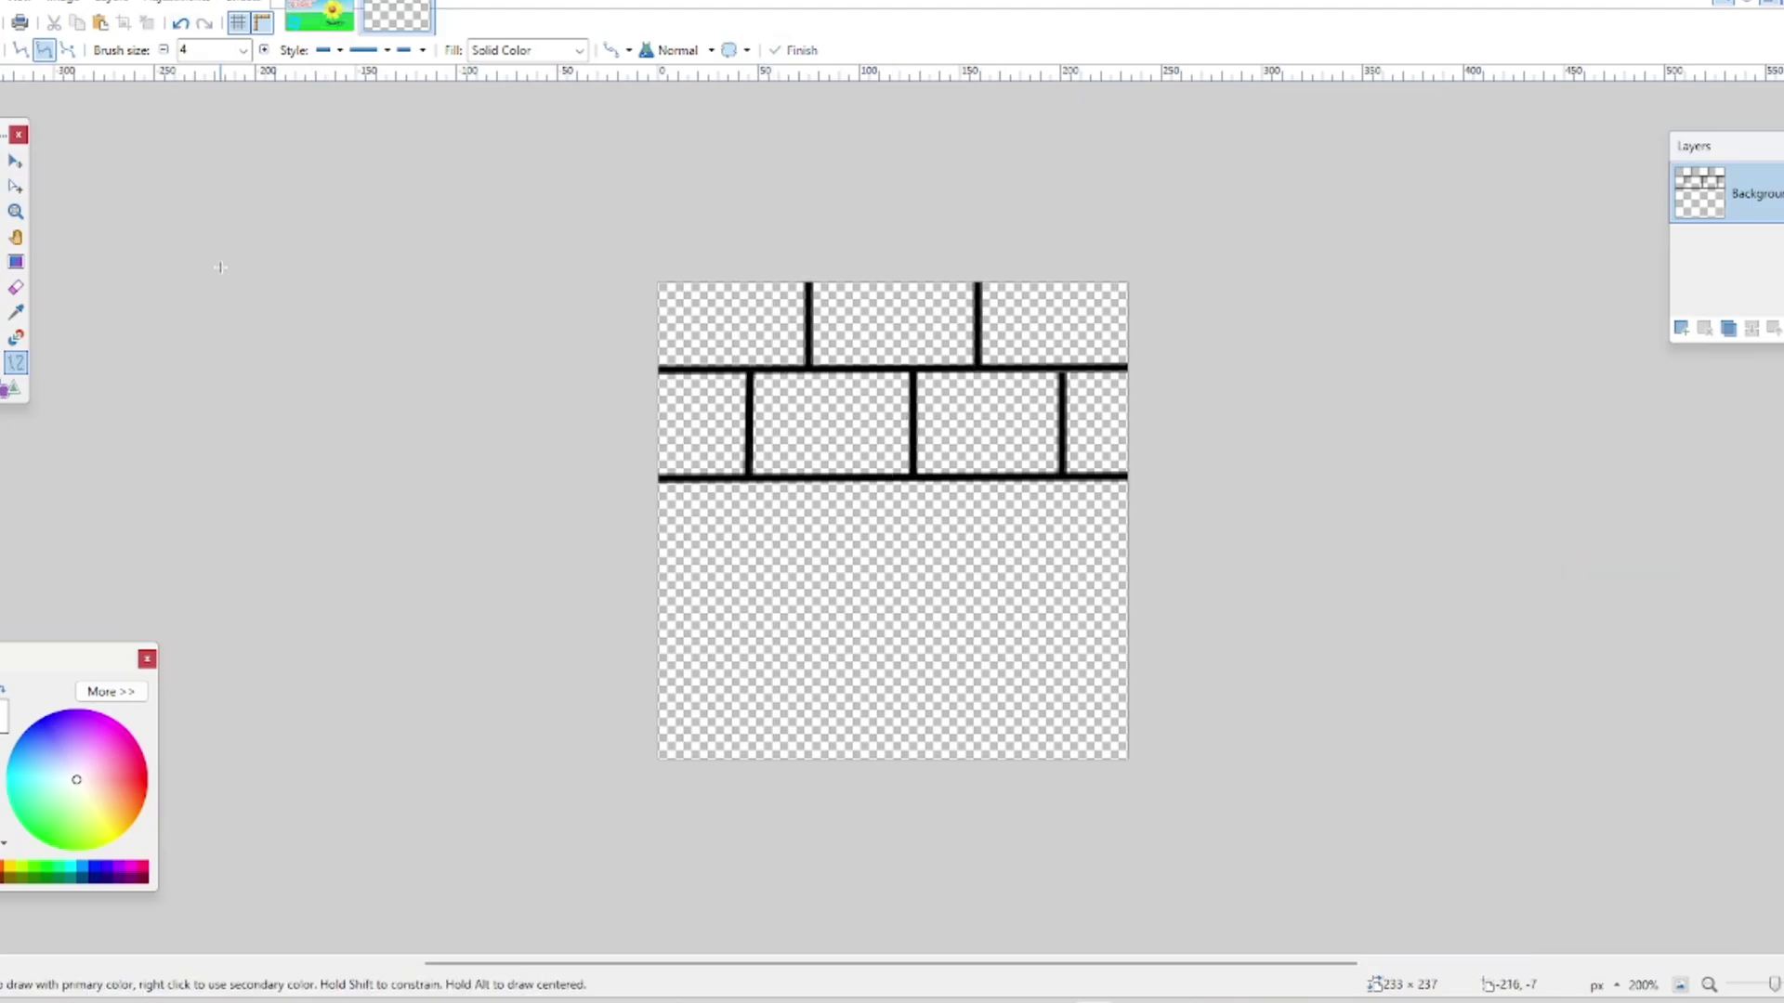
# Copy the two brick rows into a new layer and align them below the originals.
pyautogui.press('s')
pyautogui.moveTo(221, 267); pyautogui.dragTo(1365, 609)
pyautogui.hotkey('ctrl', 'c')
pyautogui.hotkey('ctrl', 'shift', 'n')
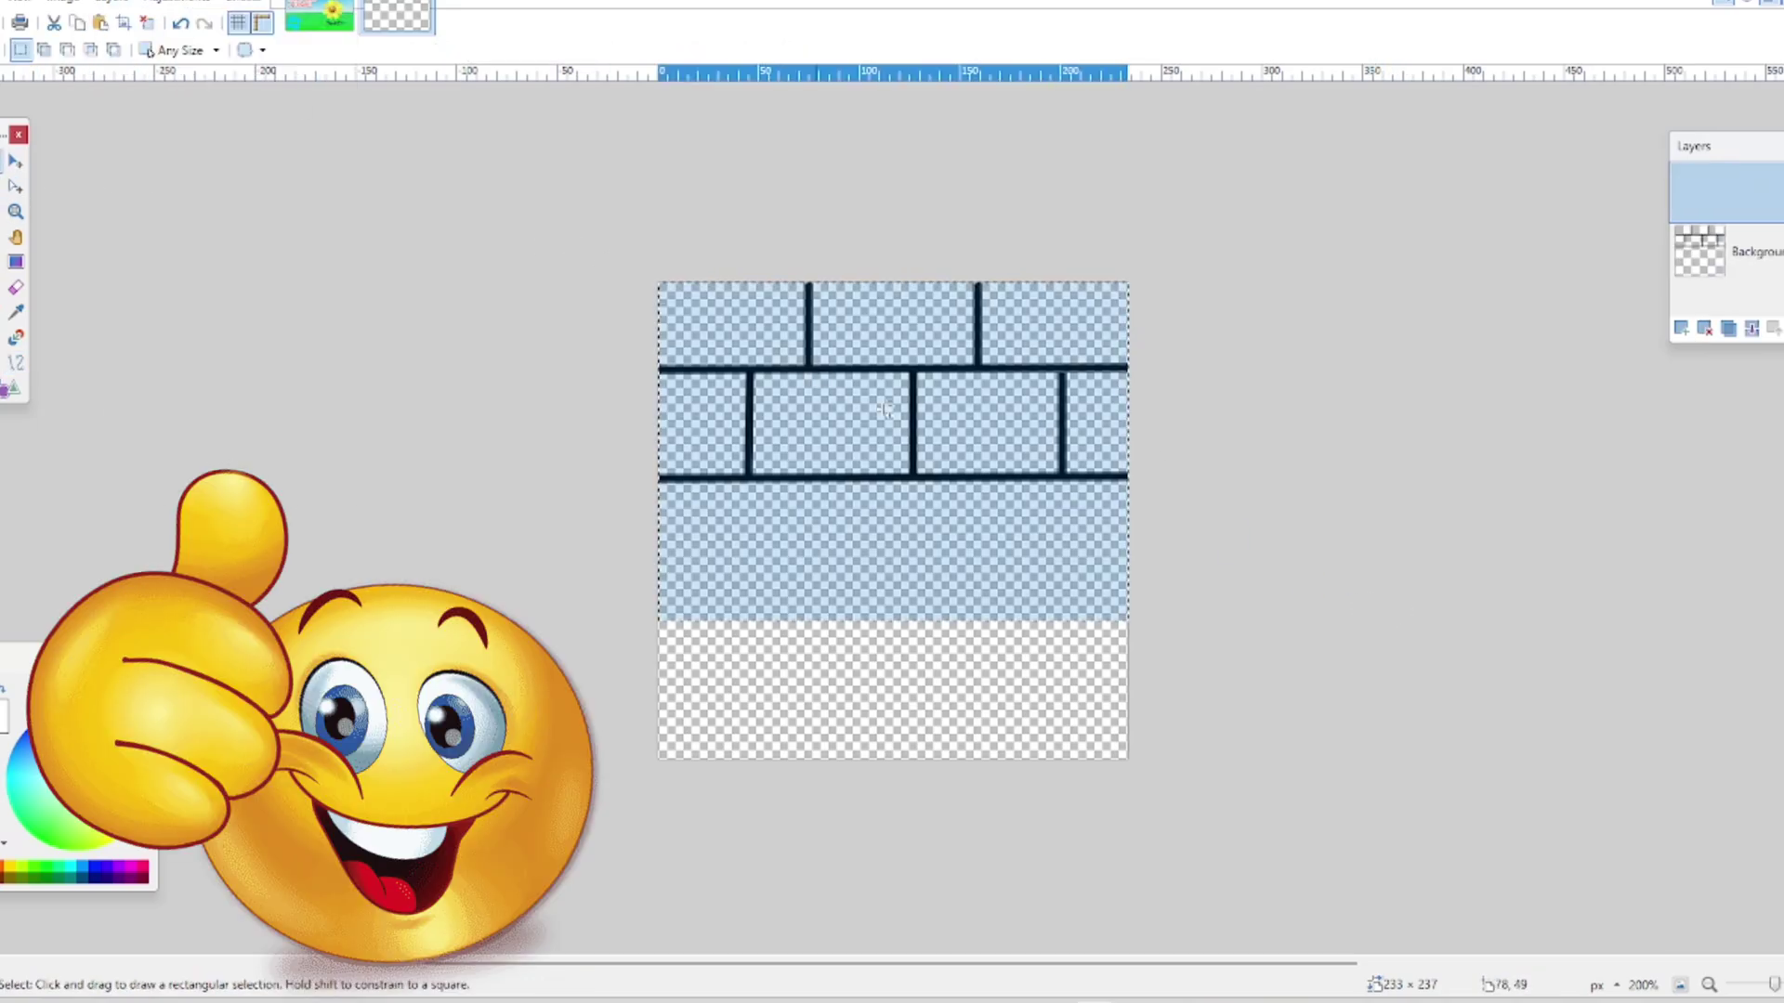
pyautogui.hotkey('ctrl', 'v')
pyautogui.moveTo(957, 441); pyautogui.dragTo(957, 641)
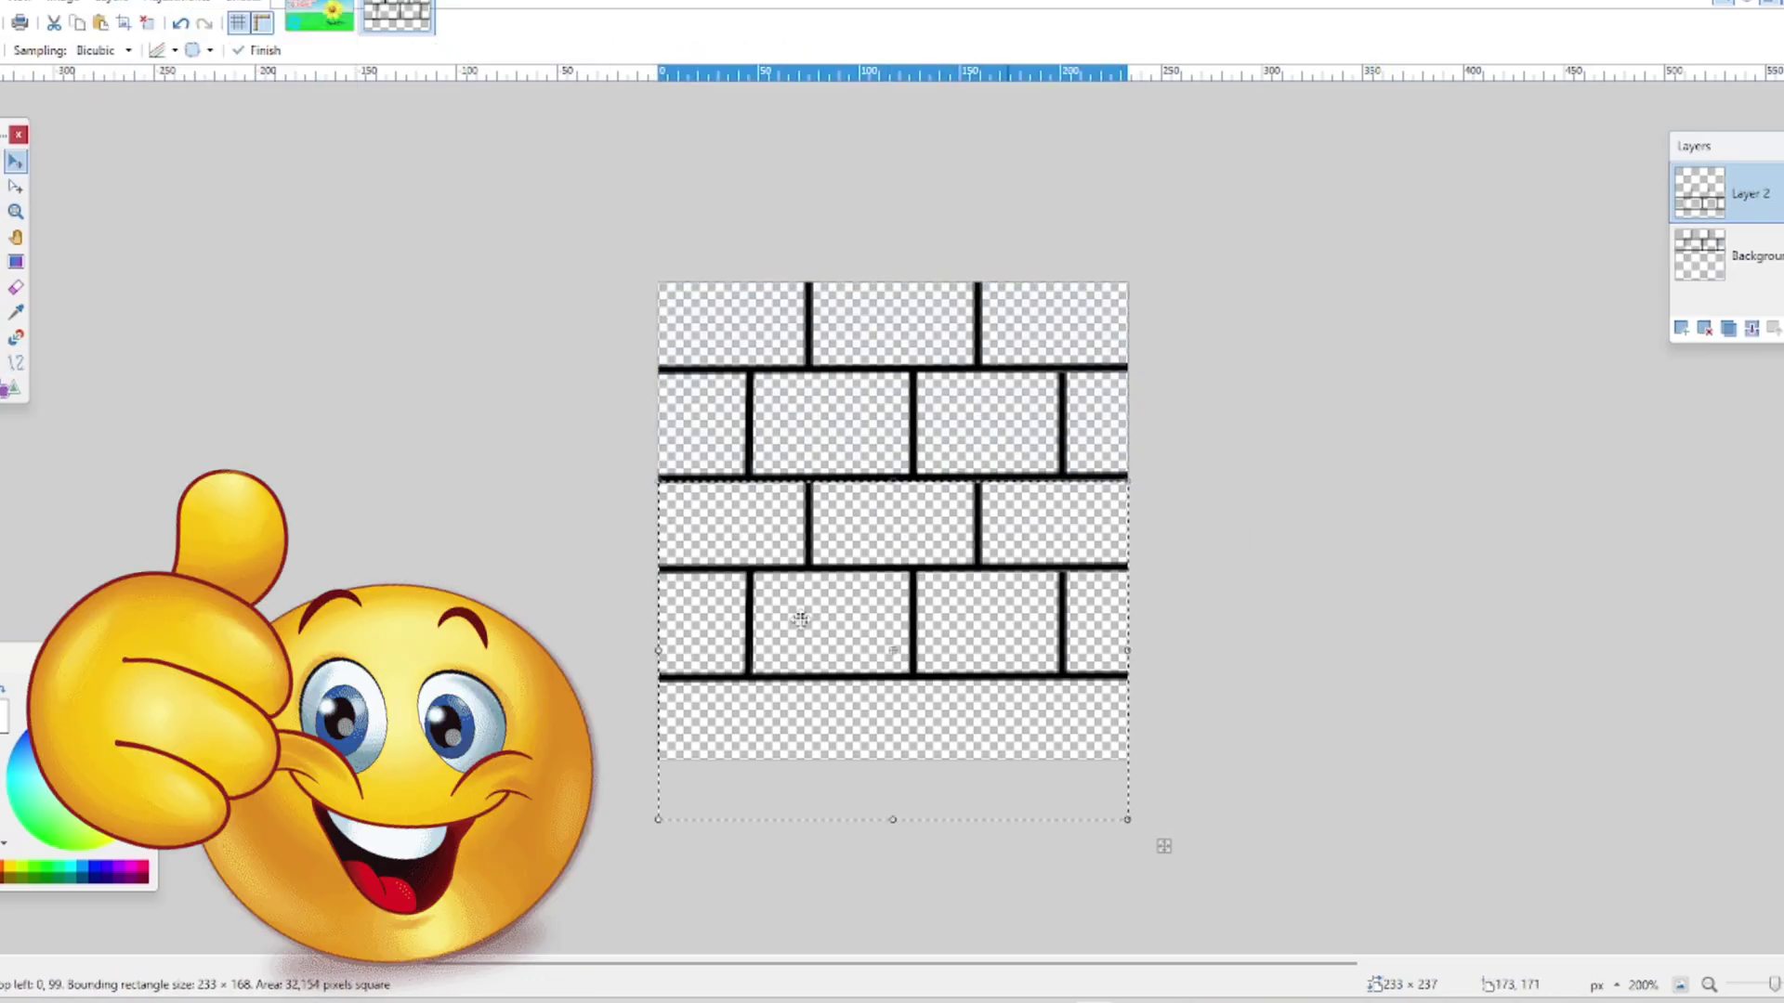
pyautogui.moveTo(1127, 650); pyautogui.dragTo(1128, 653)
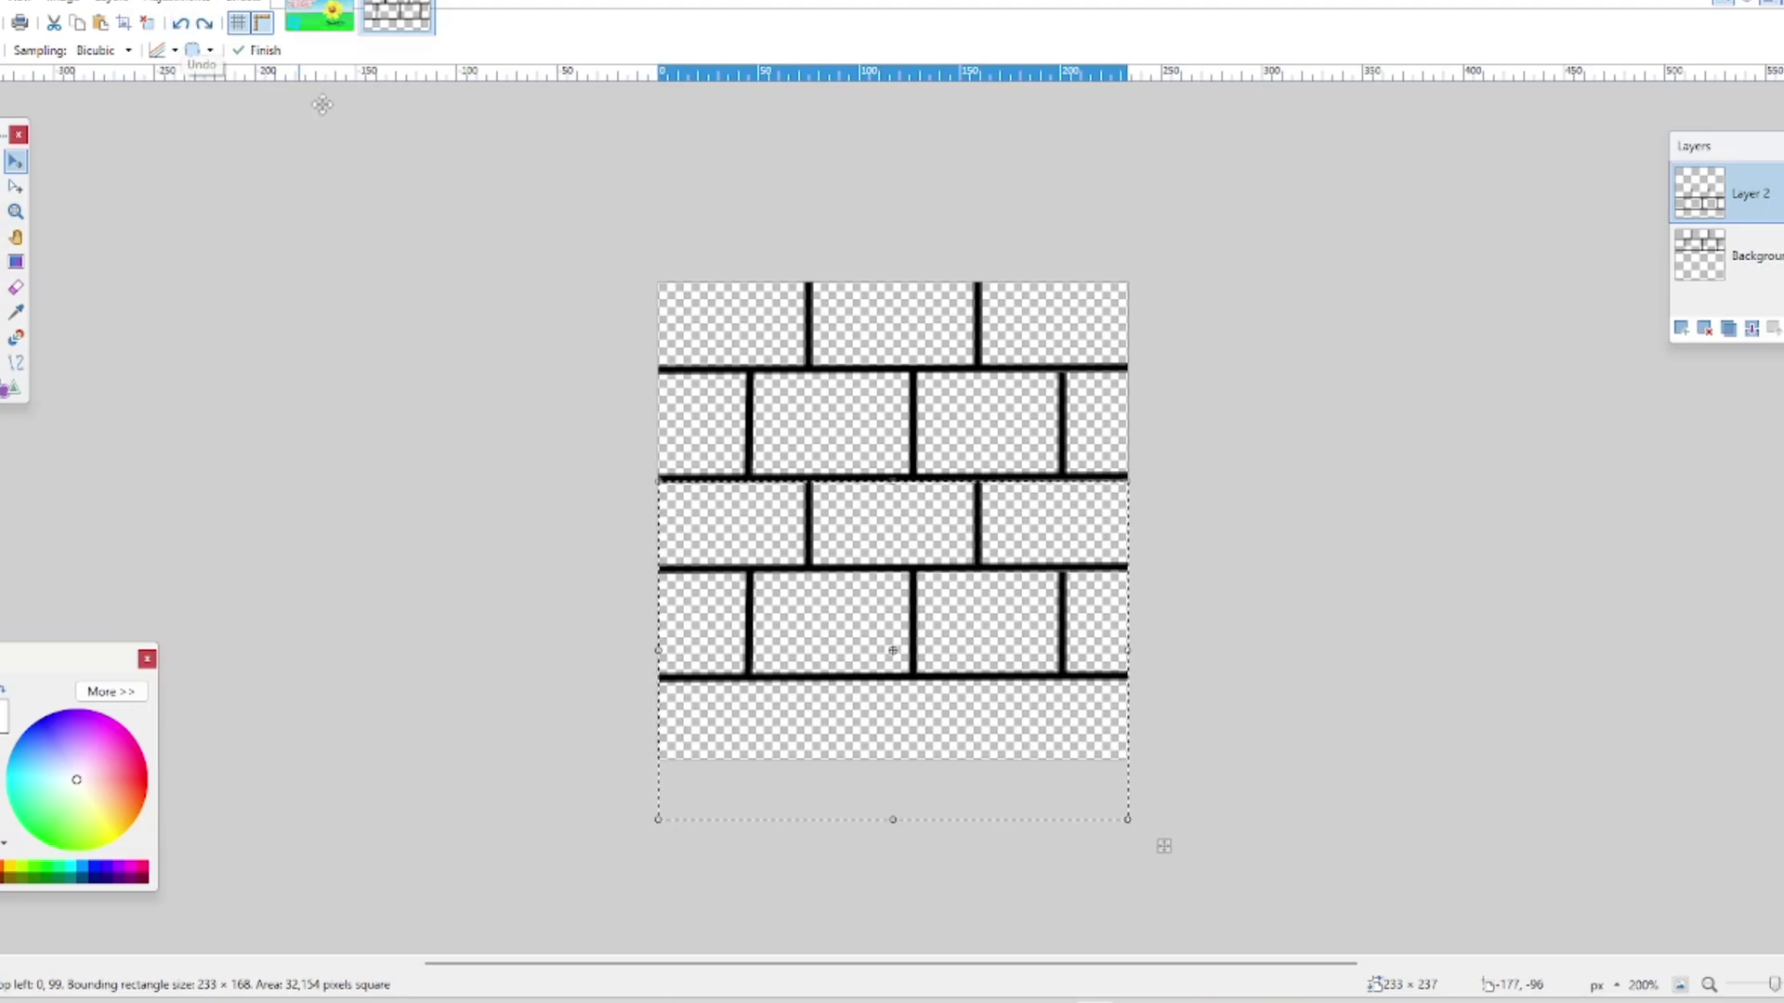
pyautogui.moveTo(969, 628); pyautogui.dragTo(963, 812)
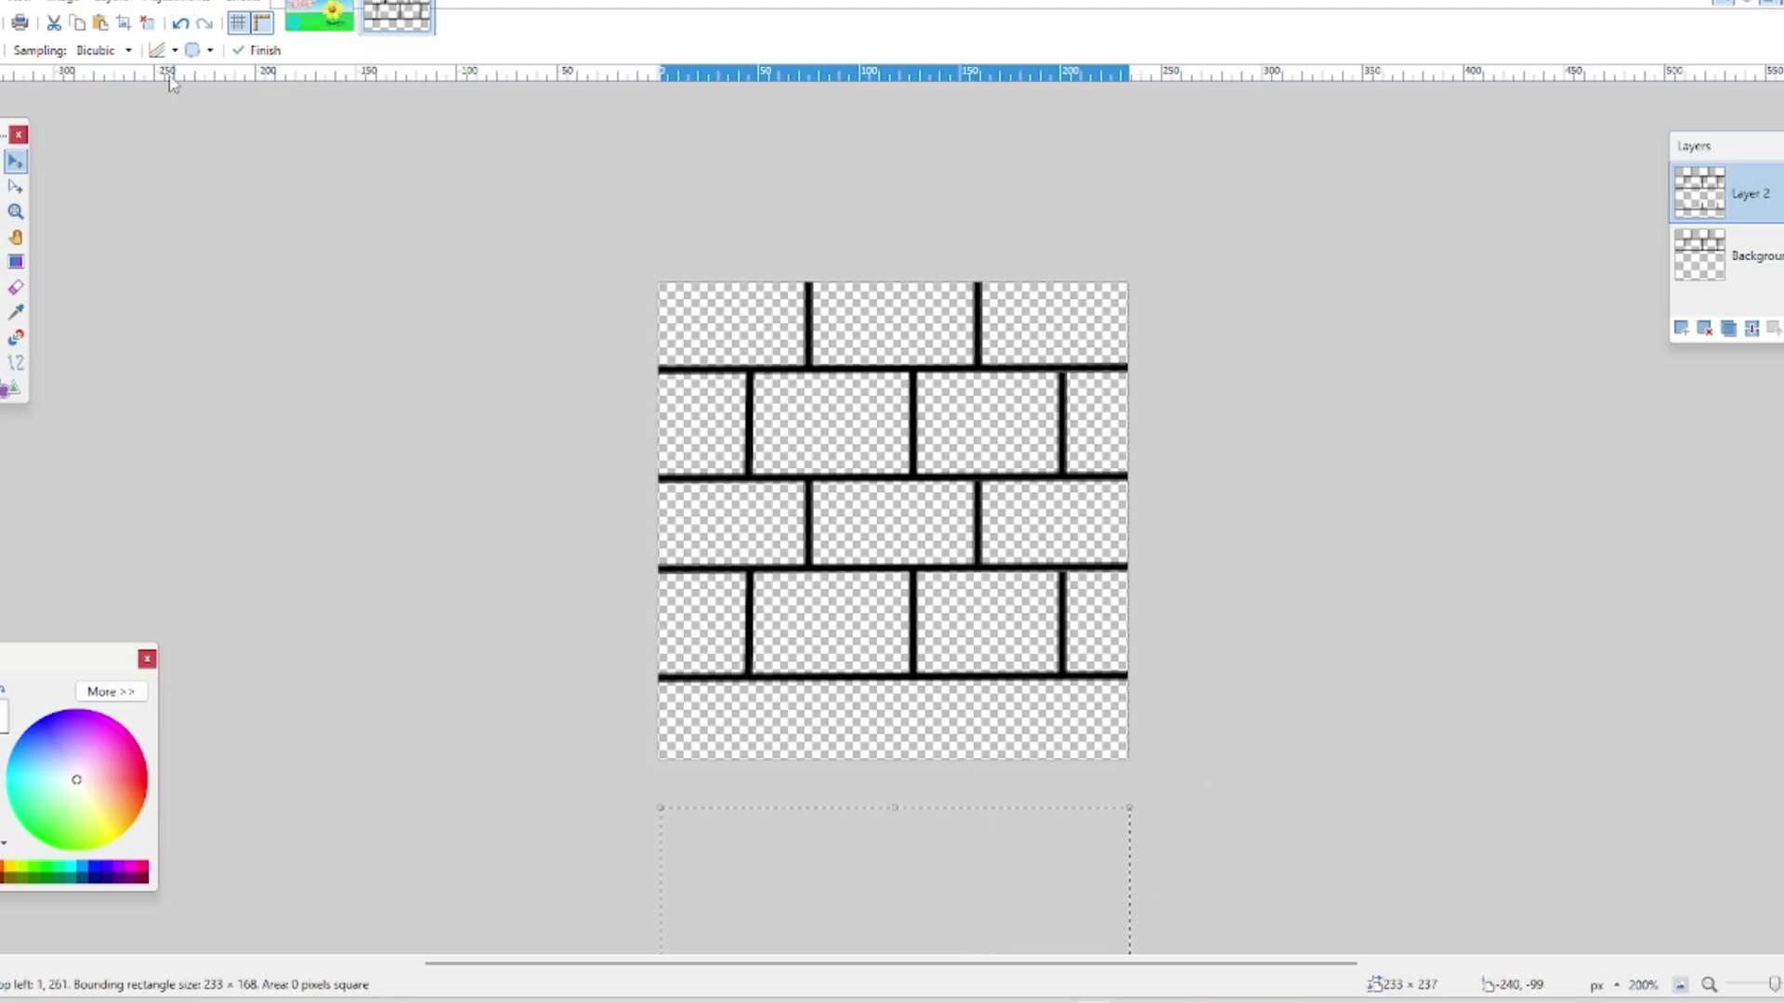
# Paste another copy of the rows into a new layer at the canvas bottom.
pyautogui.hotkey('ctrl', 'shift', 'n')
pyautogui.hotkey('ctrl', 'v')
pyautogui.moveTo(1183, 582); pyautogui.dragTo(1166, 948)
pyautogui.moveTo(997, 745); pyautogui.dragTo(996, 834)
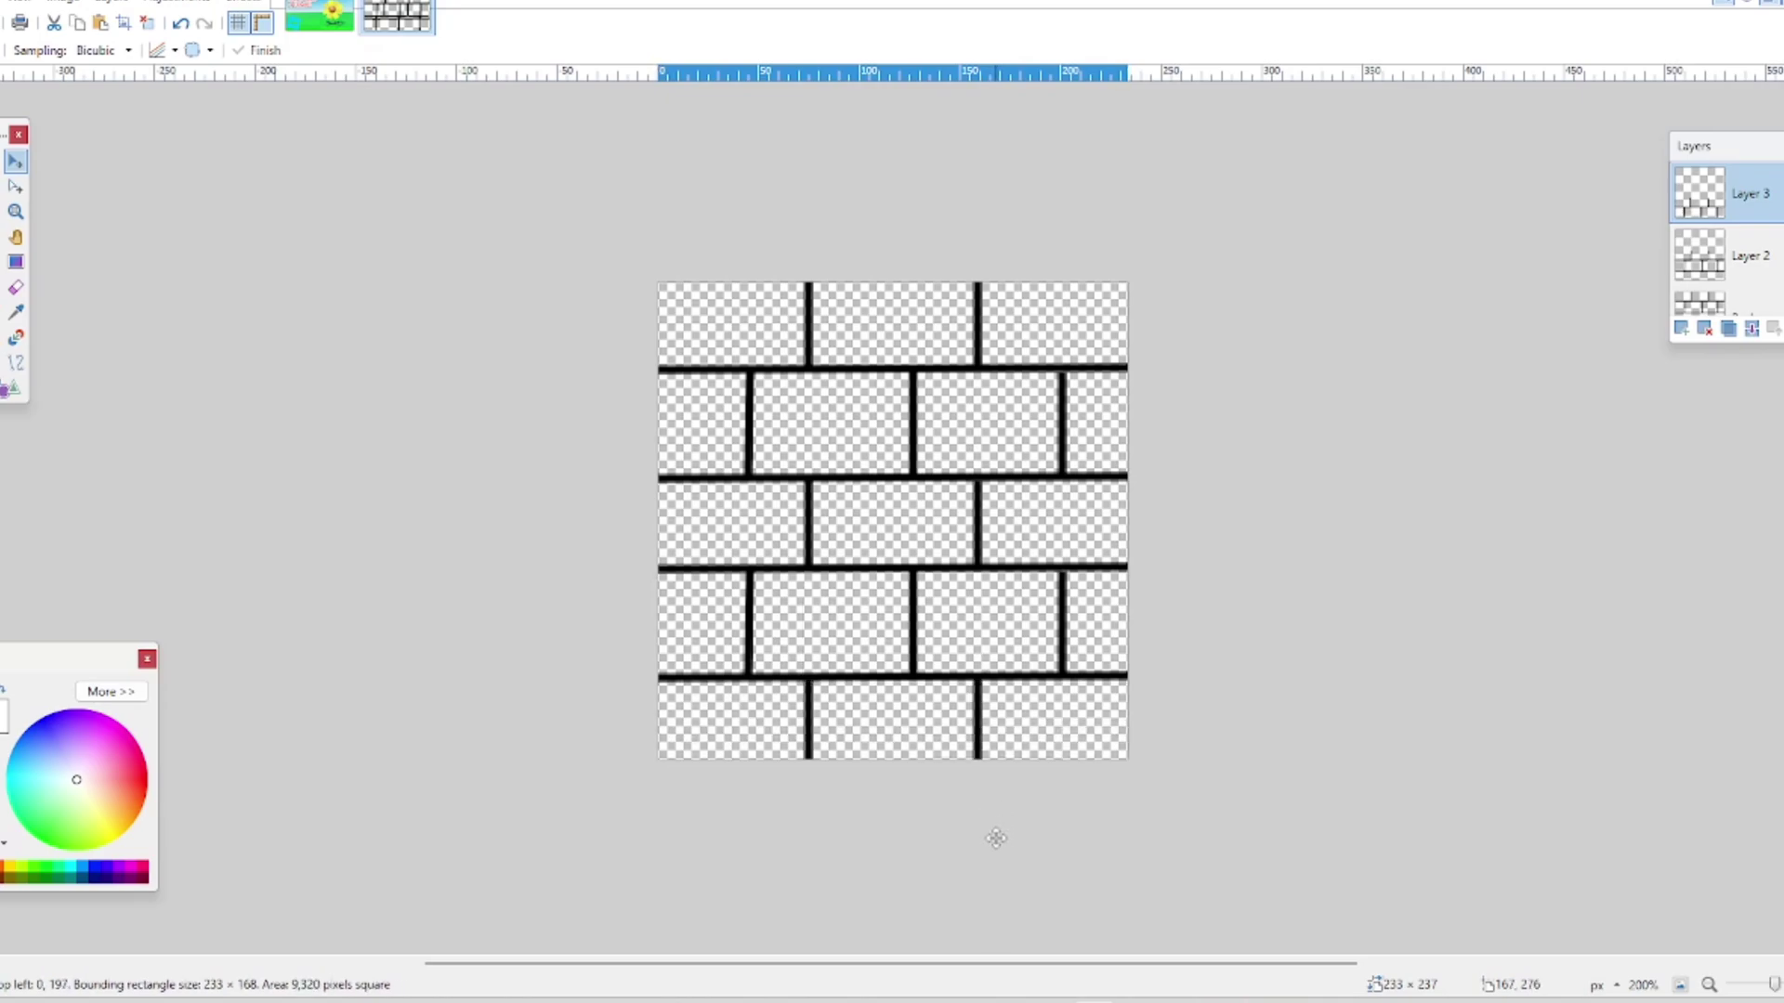
pyautogui.hotkey('ctrl', 'z')
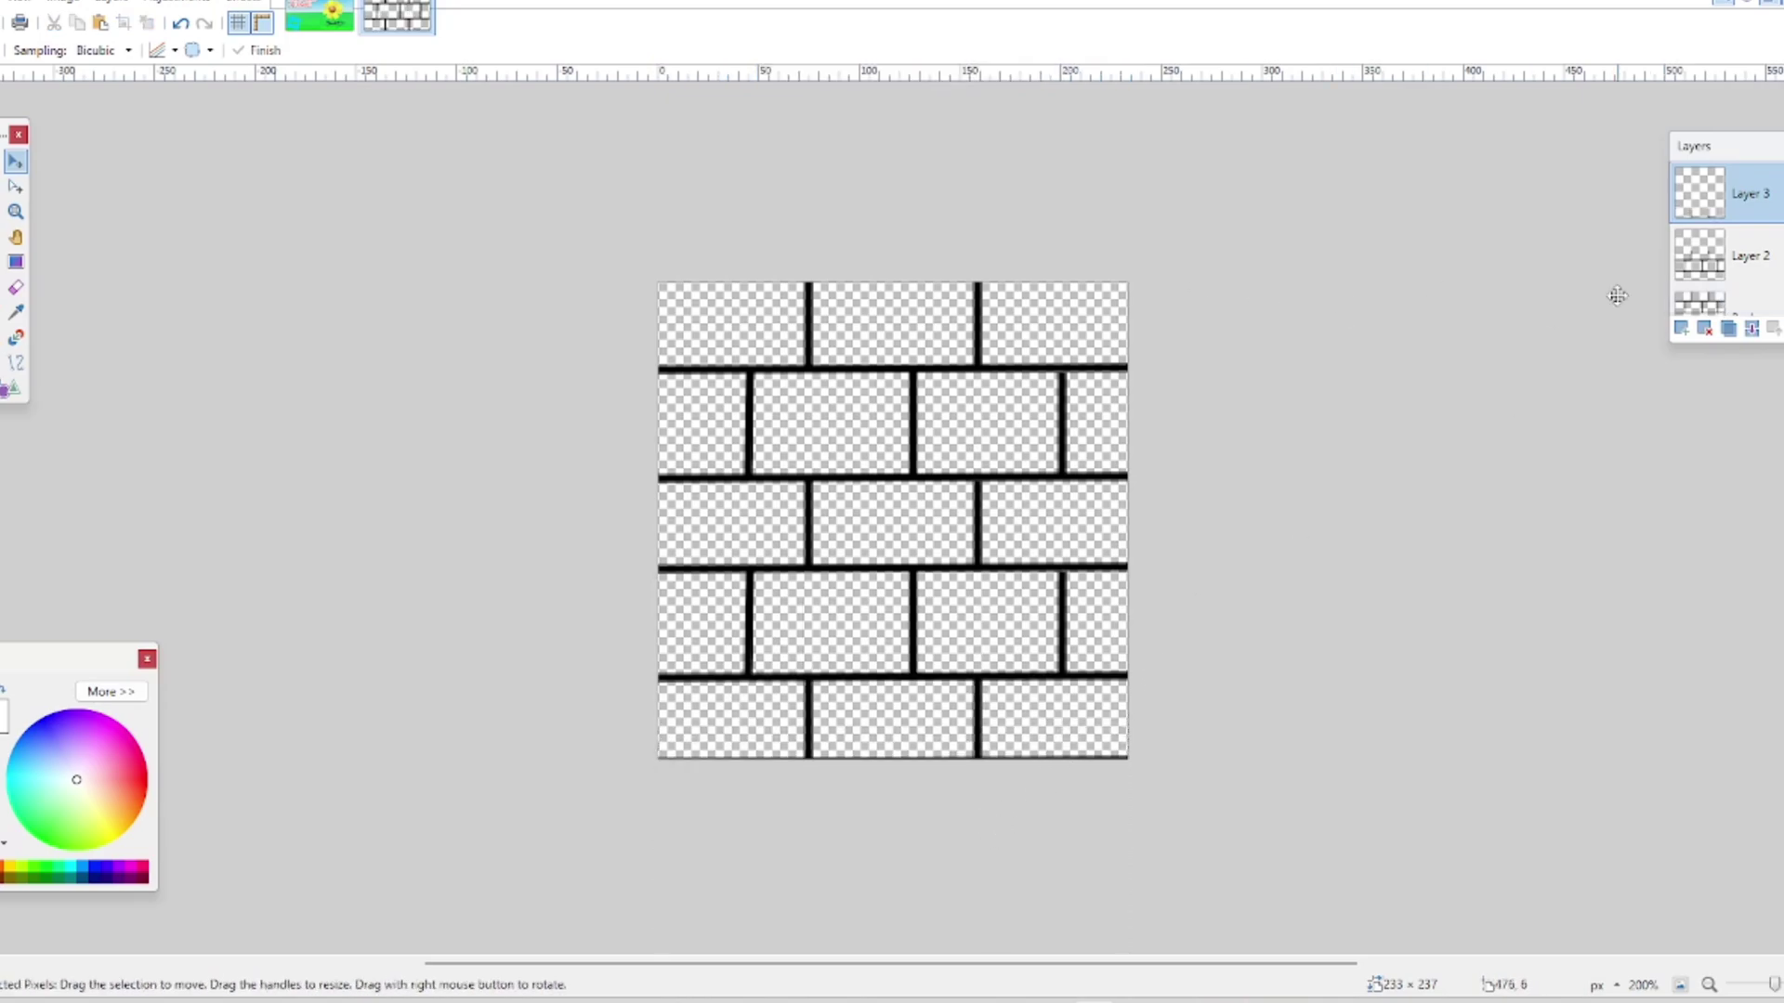
pyautogui.click(243, 2)
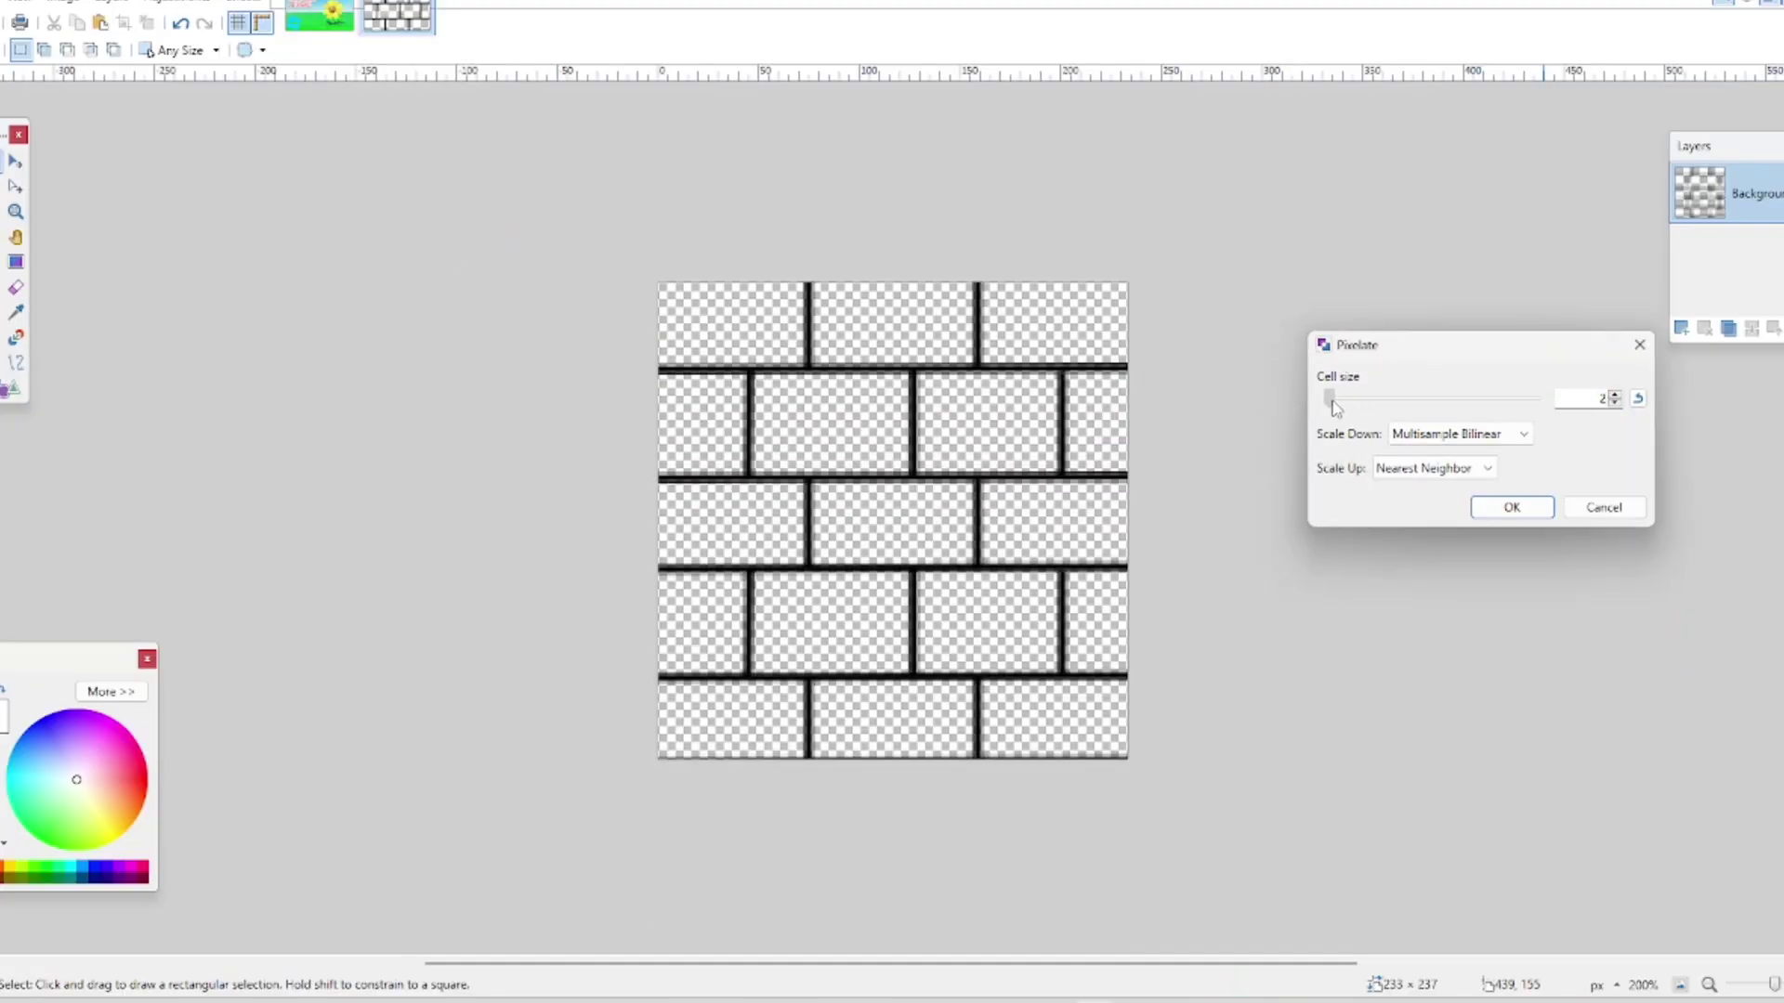
# Apply the Pixelate effect, then go to Development Items > Decals in Creator Hub.
pyautogui.click(1501, 511)
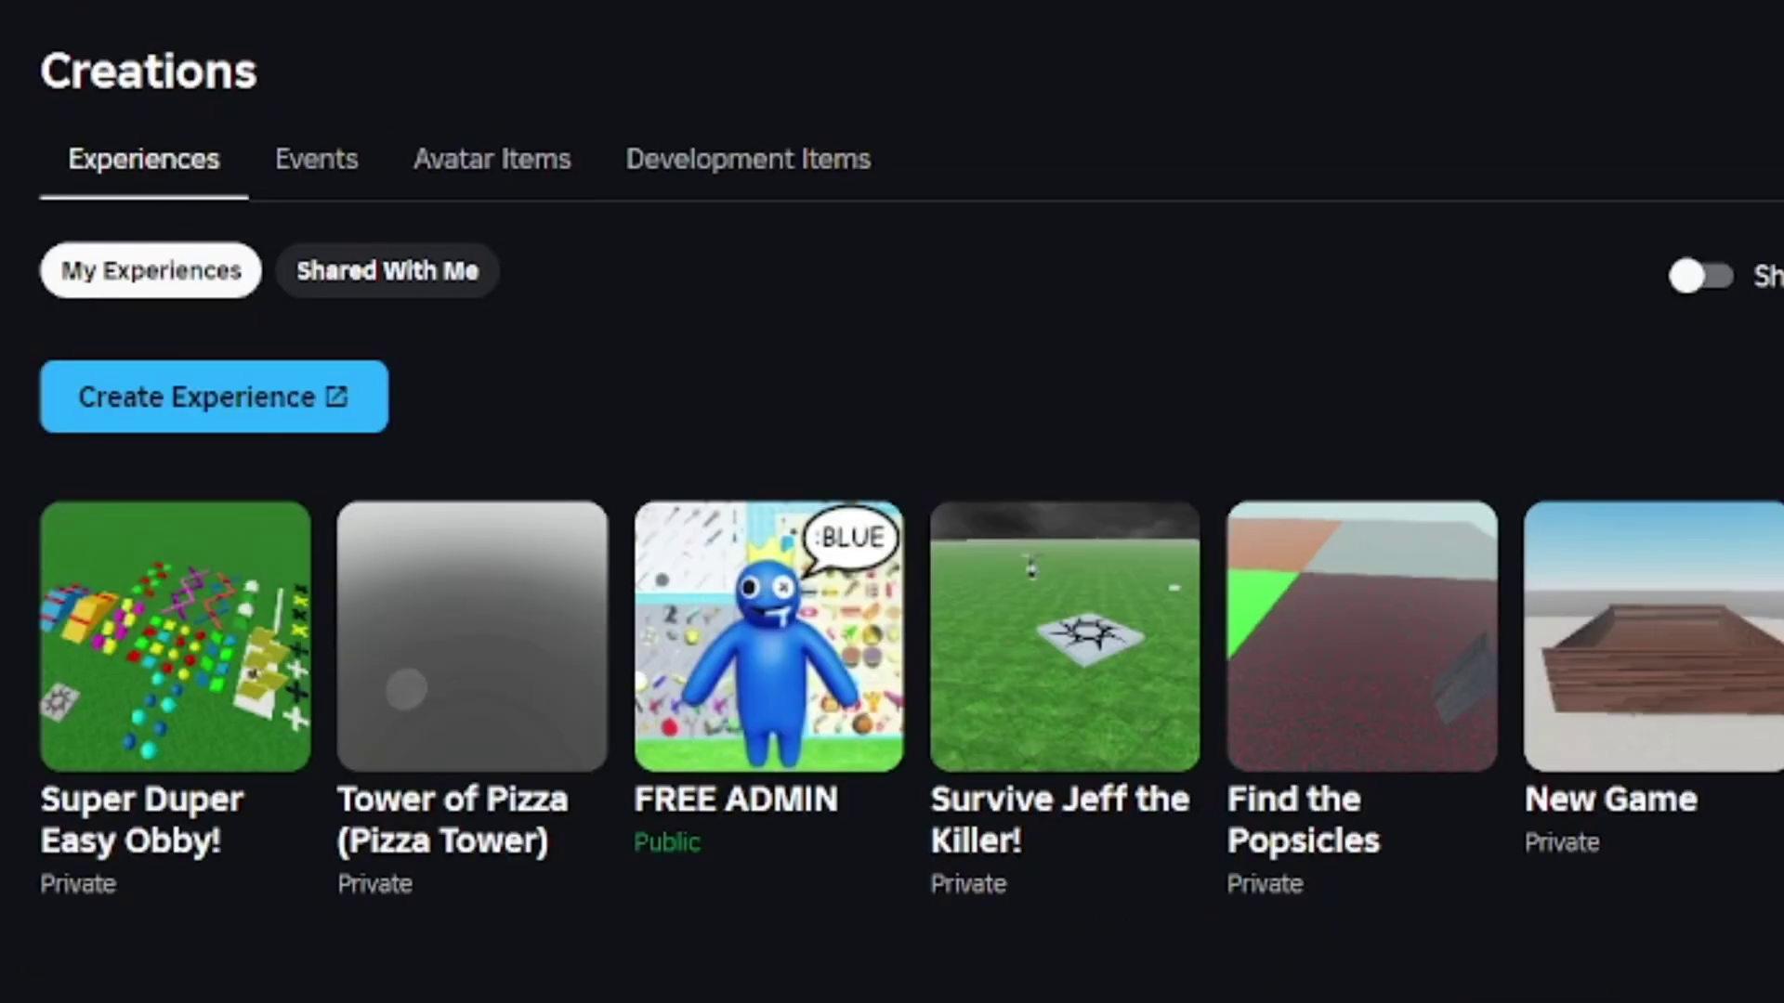
pyautogui.click(711, 165)
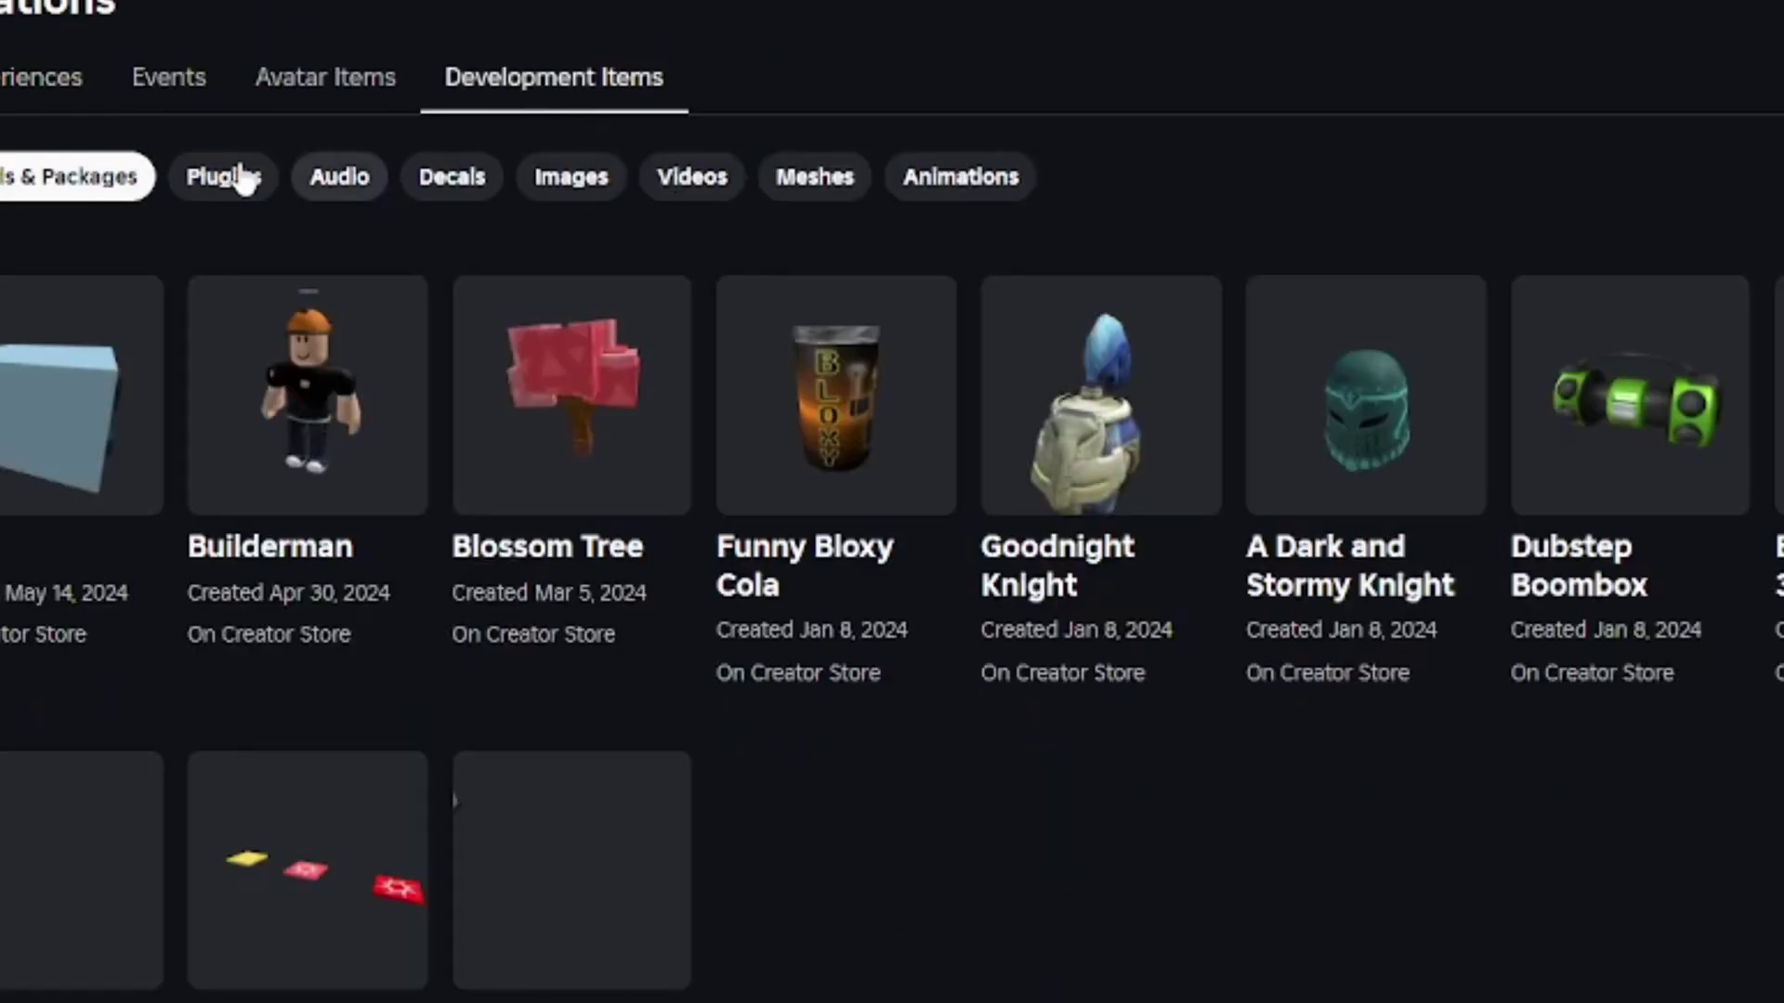
pyautogui.click(766, 283)
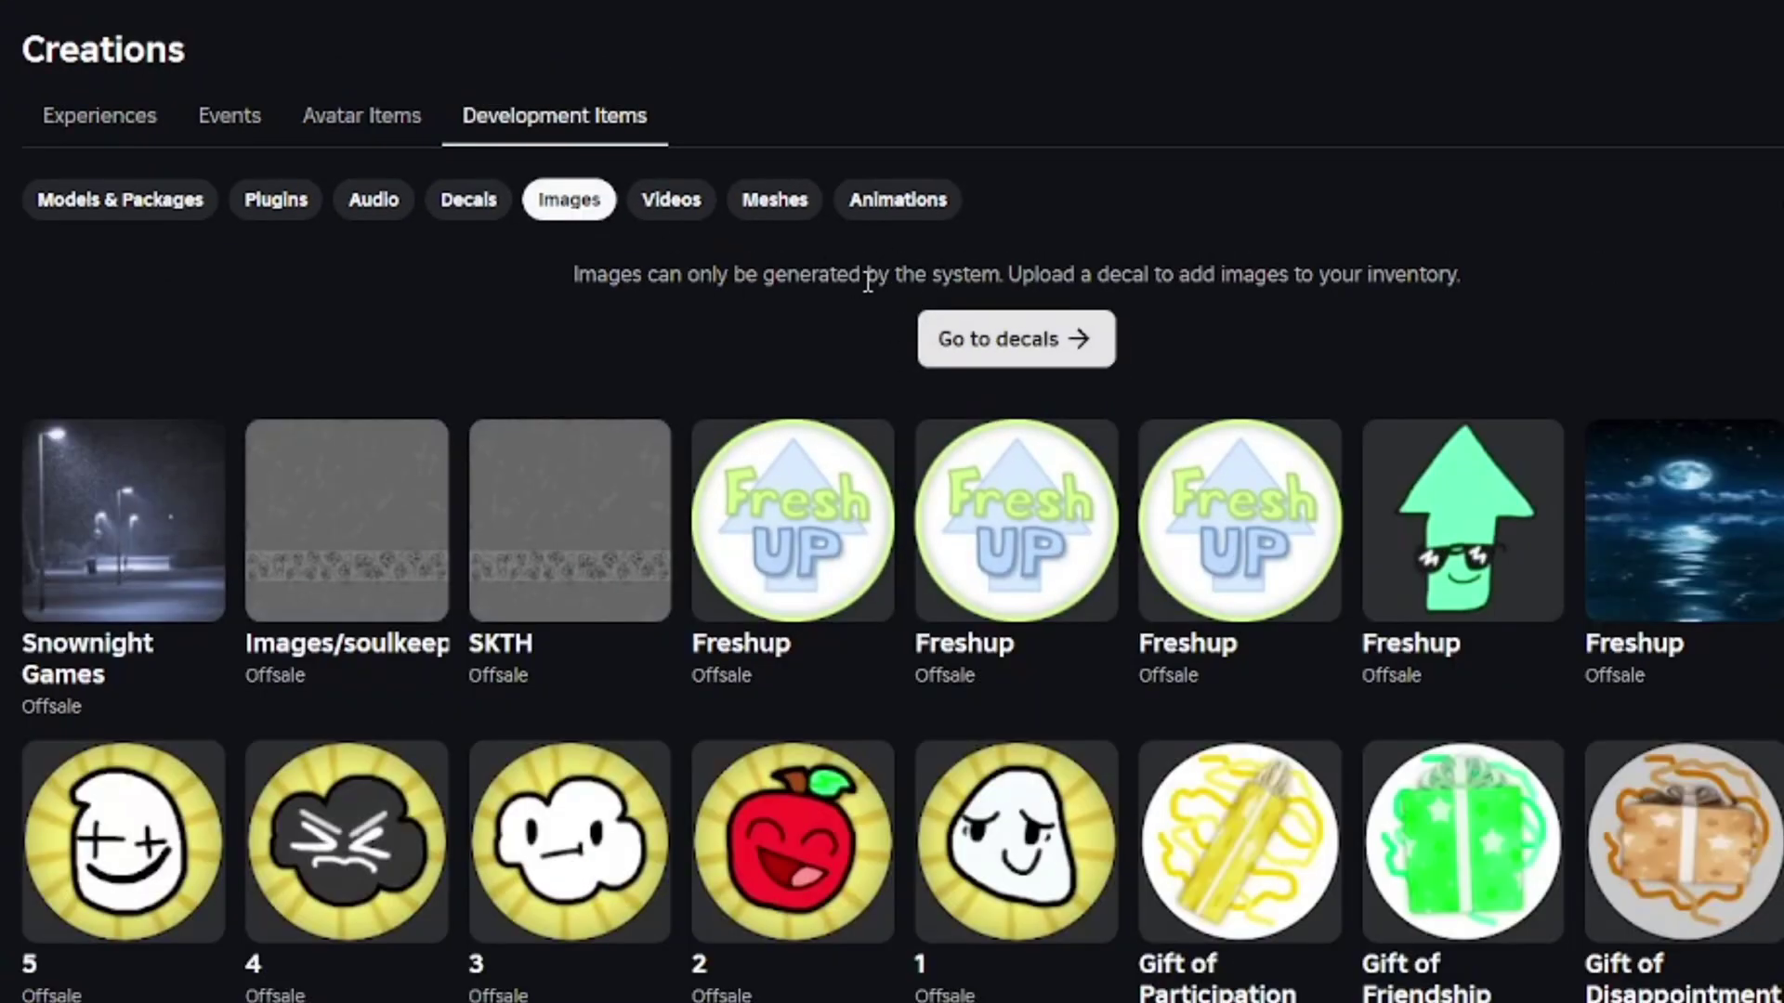
pyautogui.click(1061, 339)
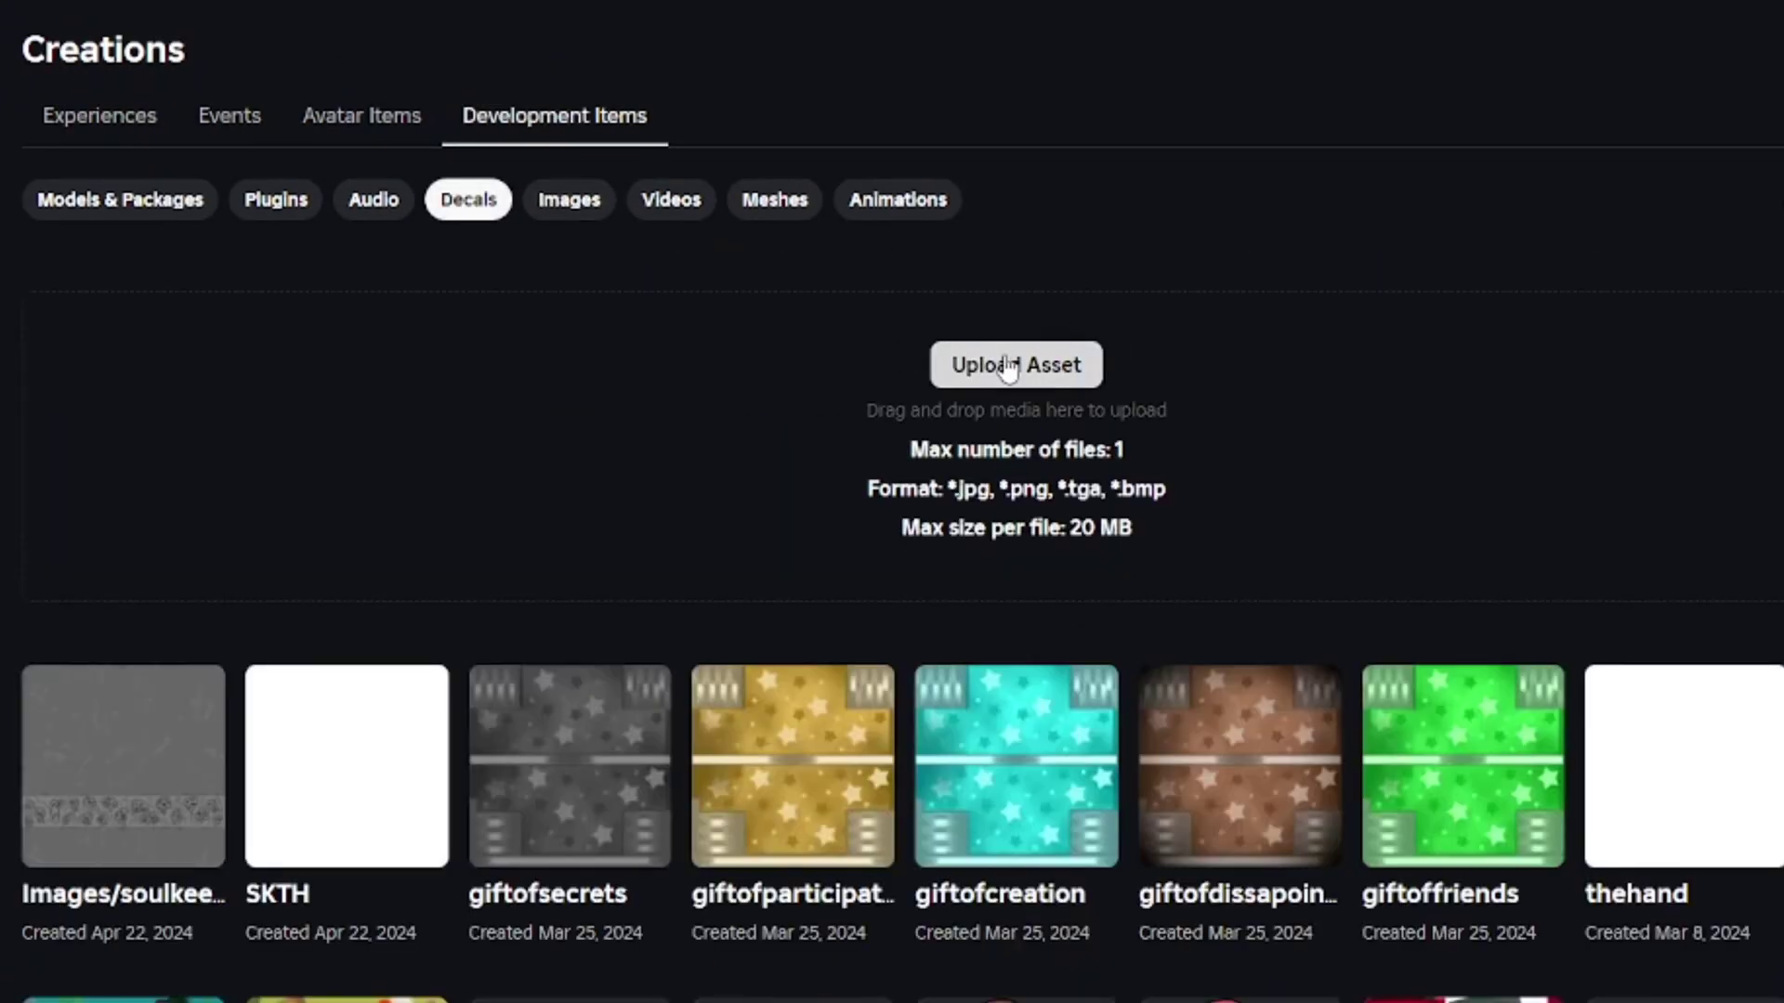
# Upload the brick texture as decal 'brickwalltext' and copy its asset ID.
pyautogui.click(1023, 359)
pyautogui.click(268, 190)
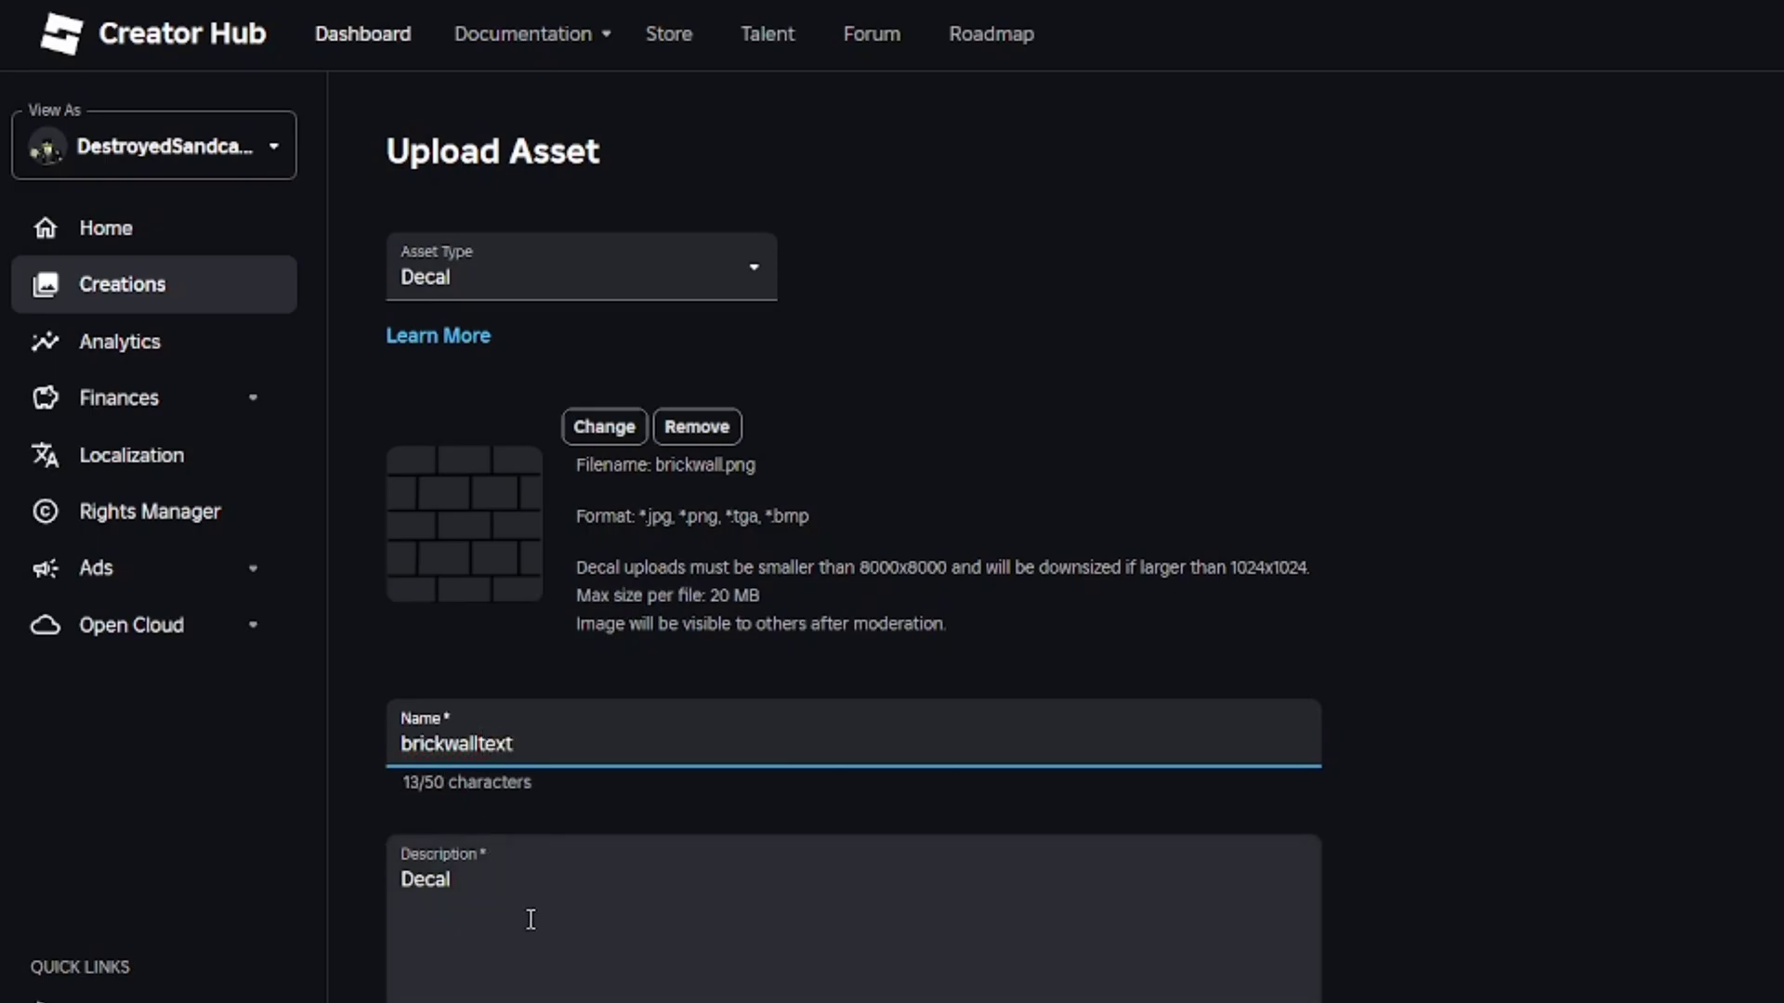
pyautogui.scroll(-5, 530, 920)
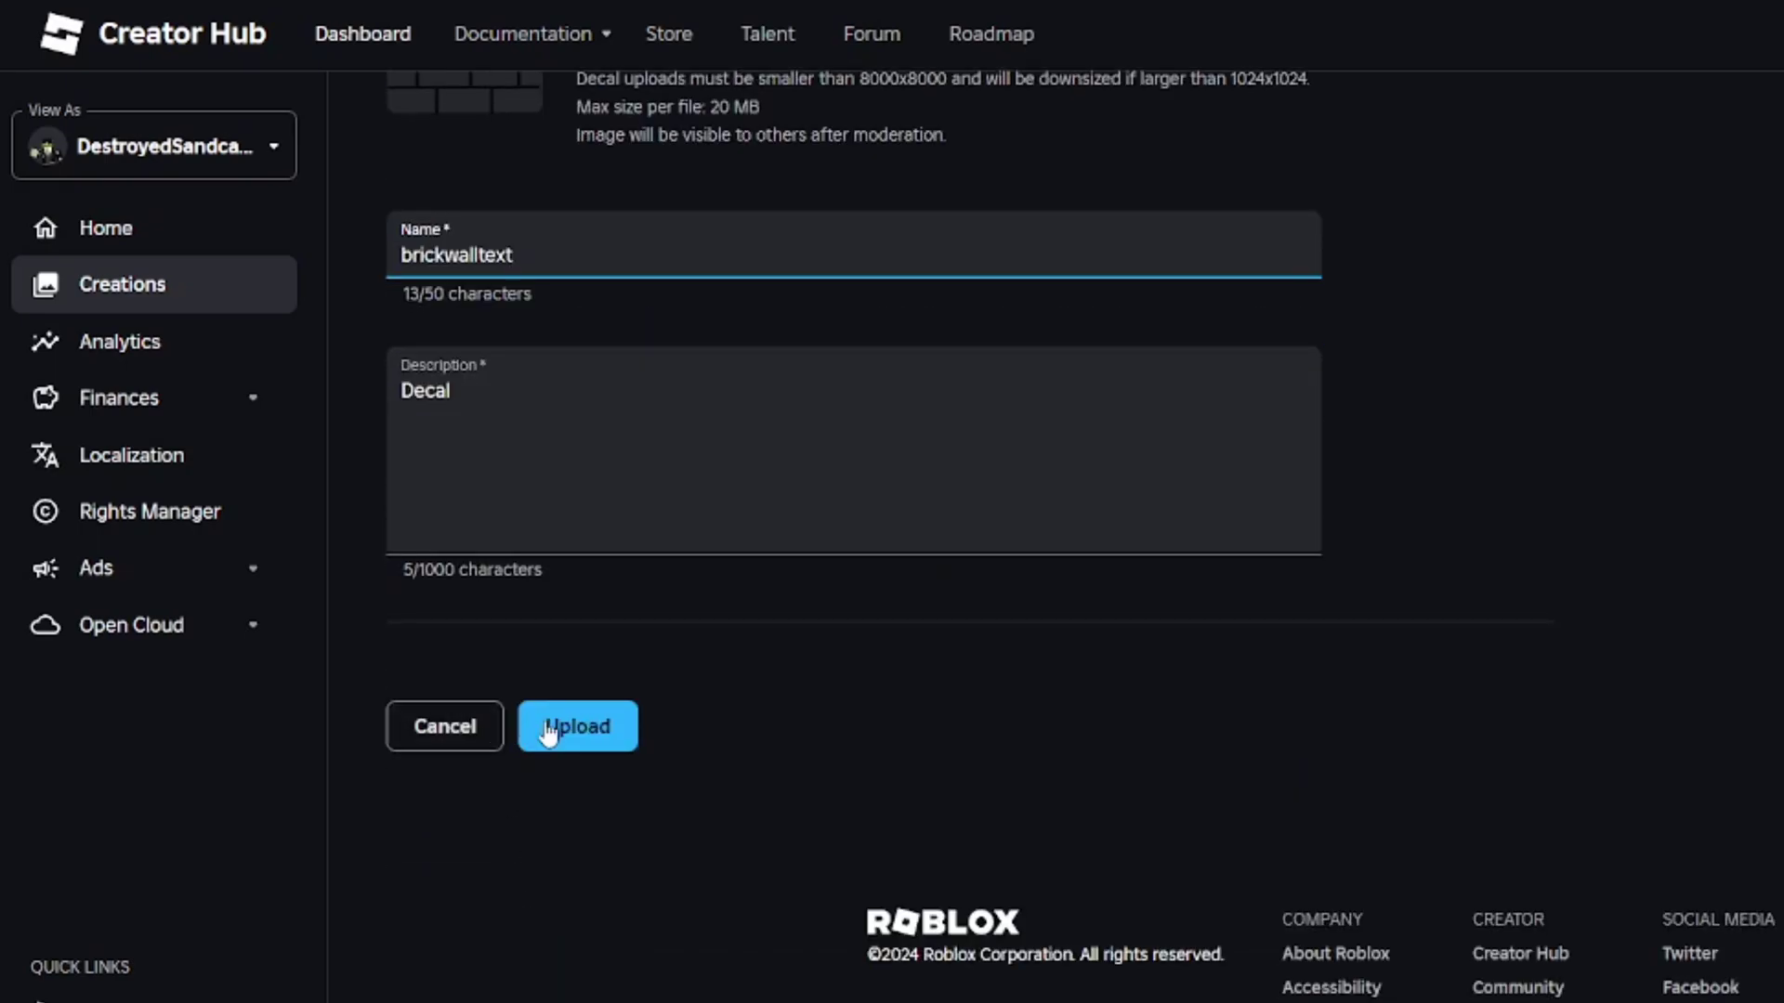
pyautogui.click(557, 729)
pyautogui.scroll(5, 749, 793)
pyautogui.scroll(-1, 783, 795)
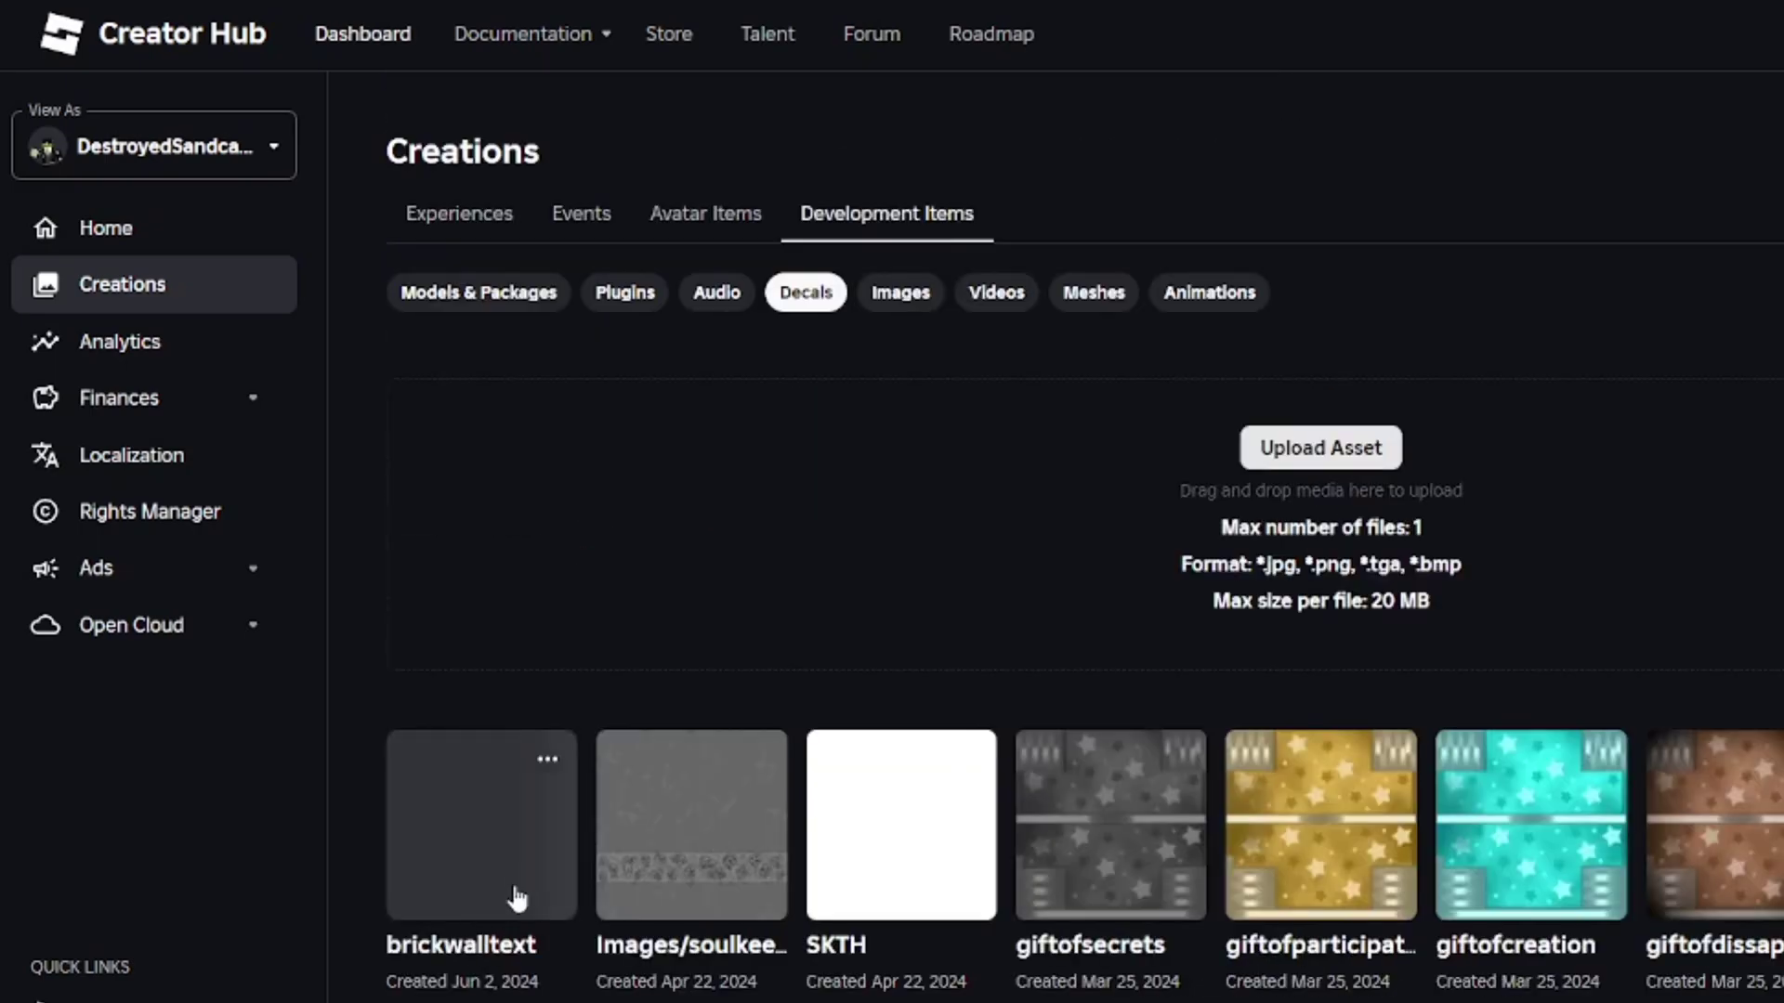
pyautogui.click(546, 781)
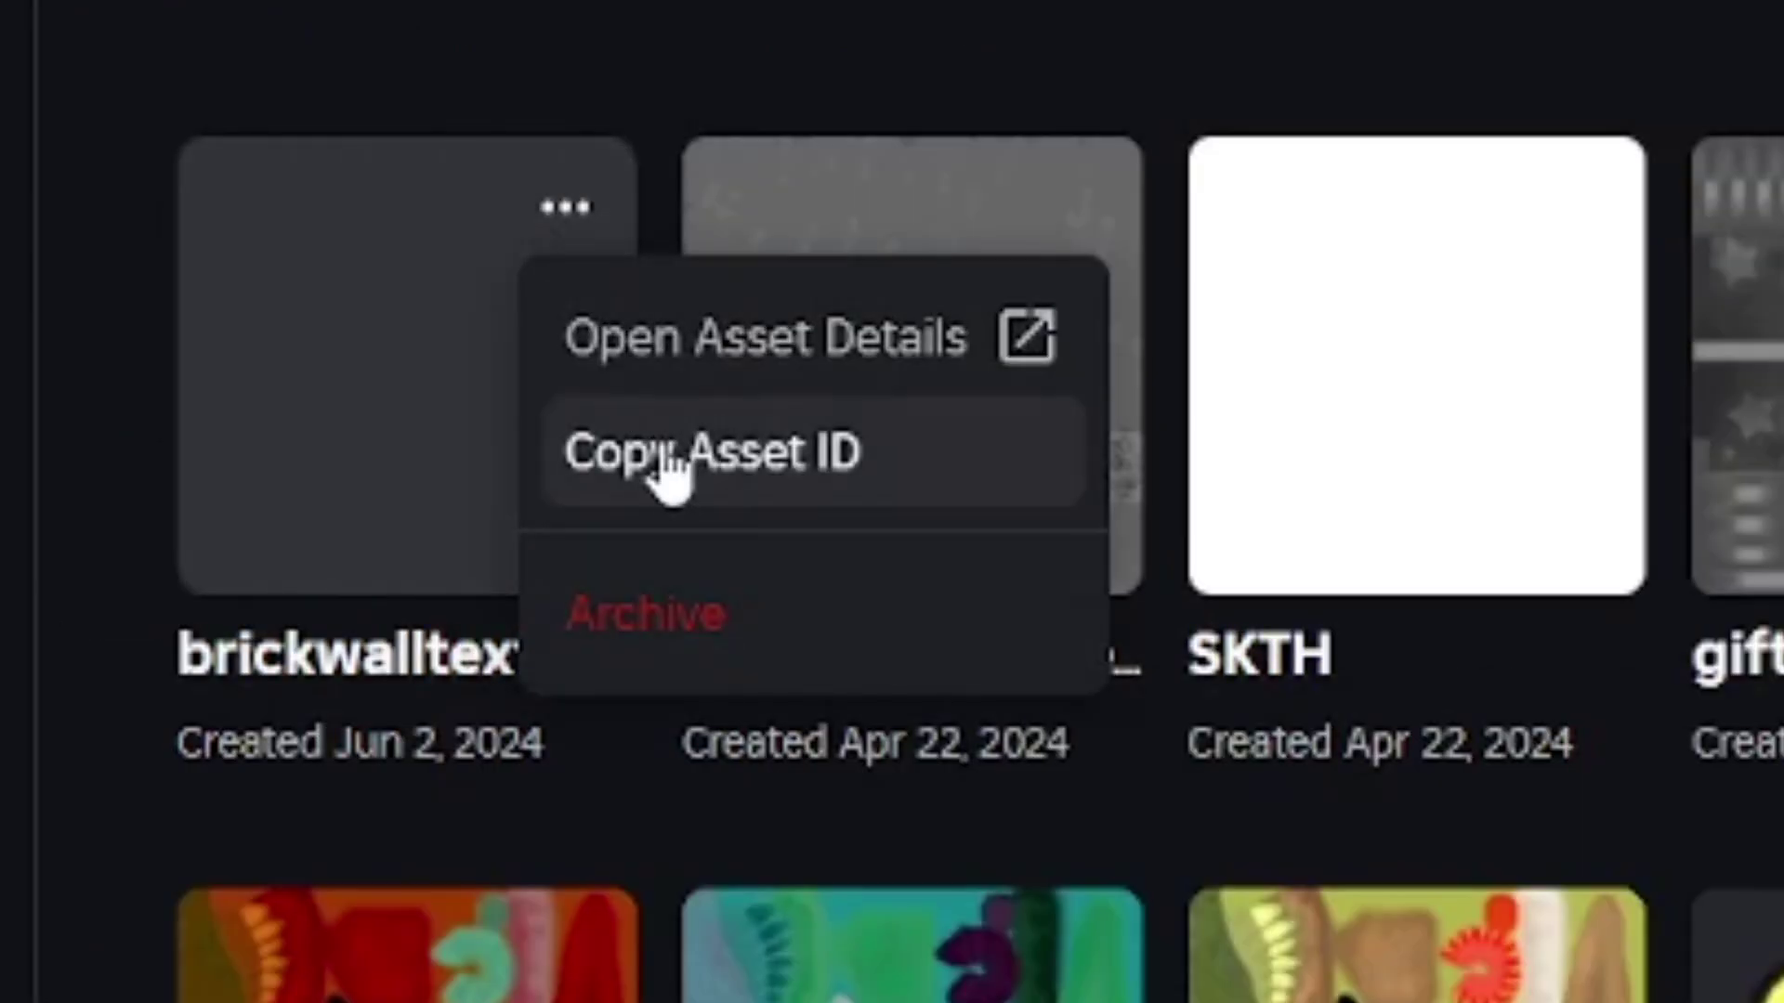
pyautogui.click(593, 871)
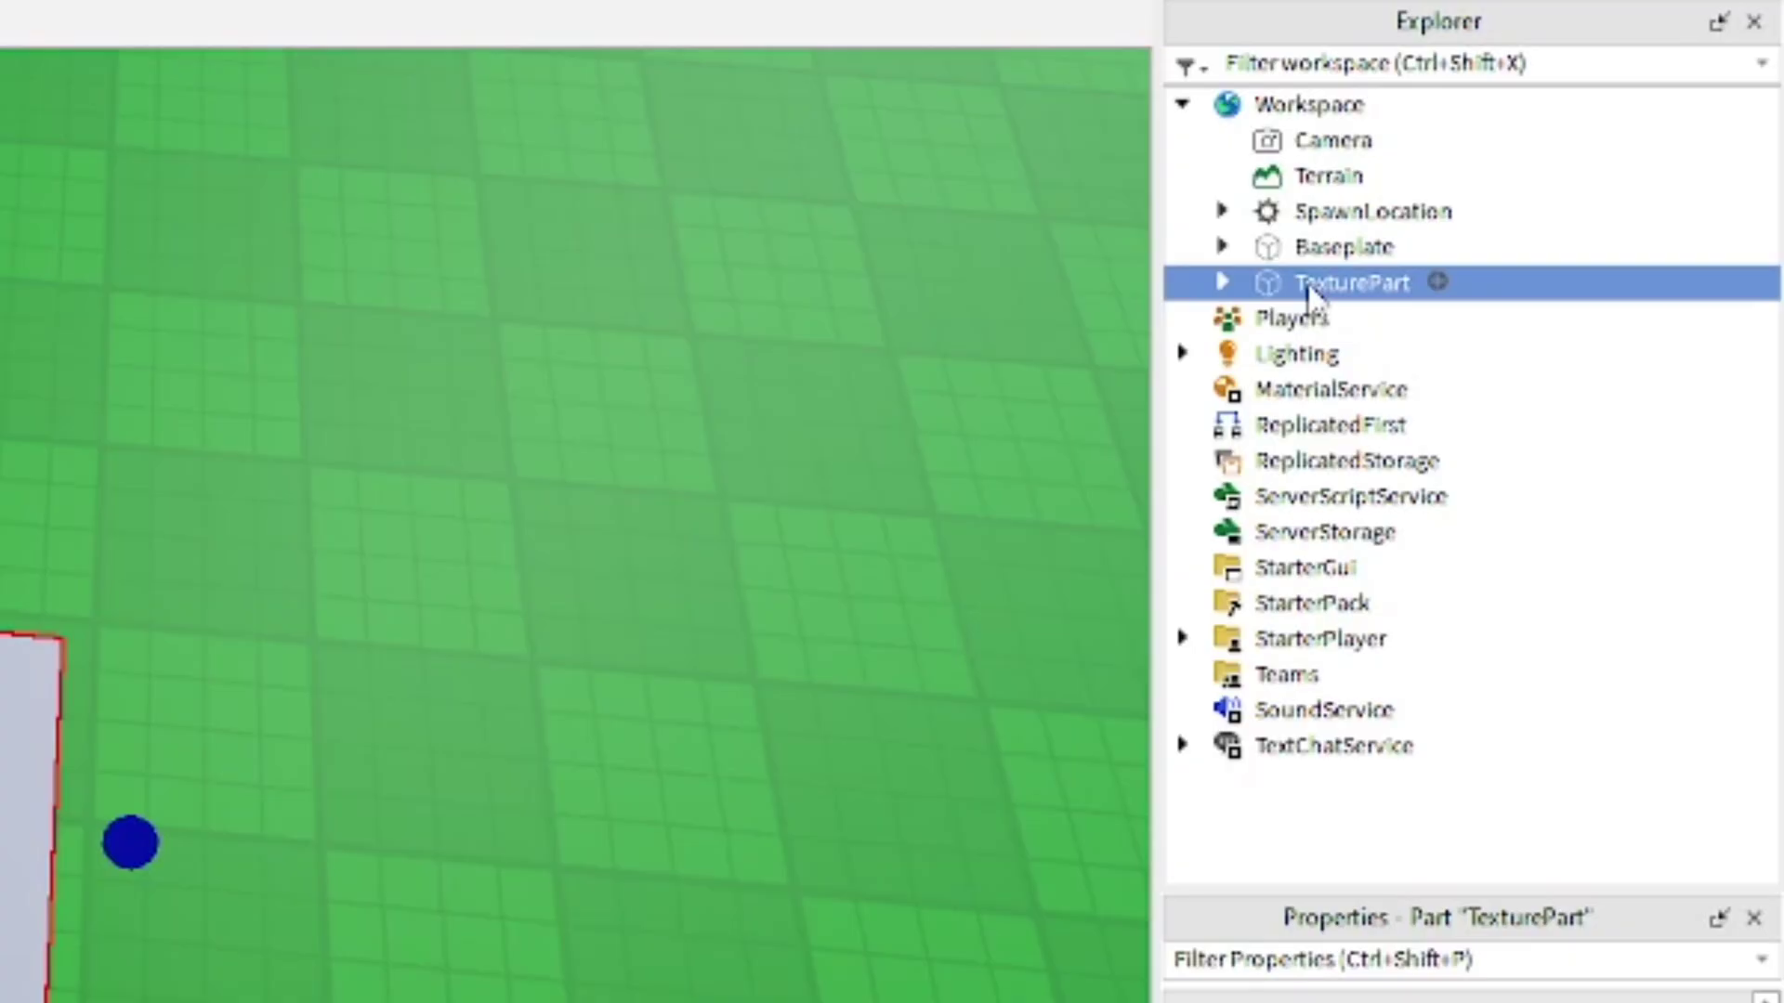
# Insert a Texture object into TexturePart.
pyautogui.rightClick(1613, 262)
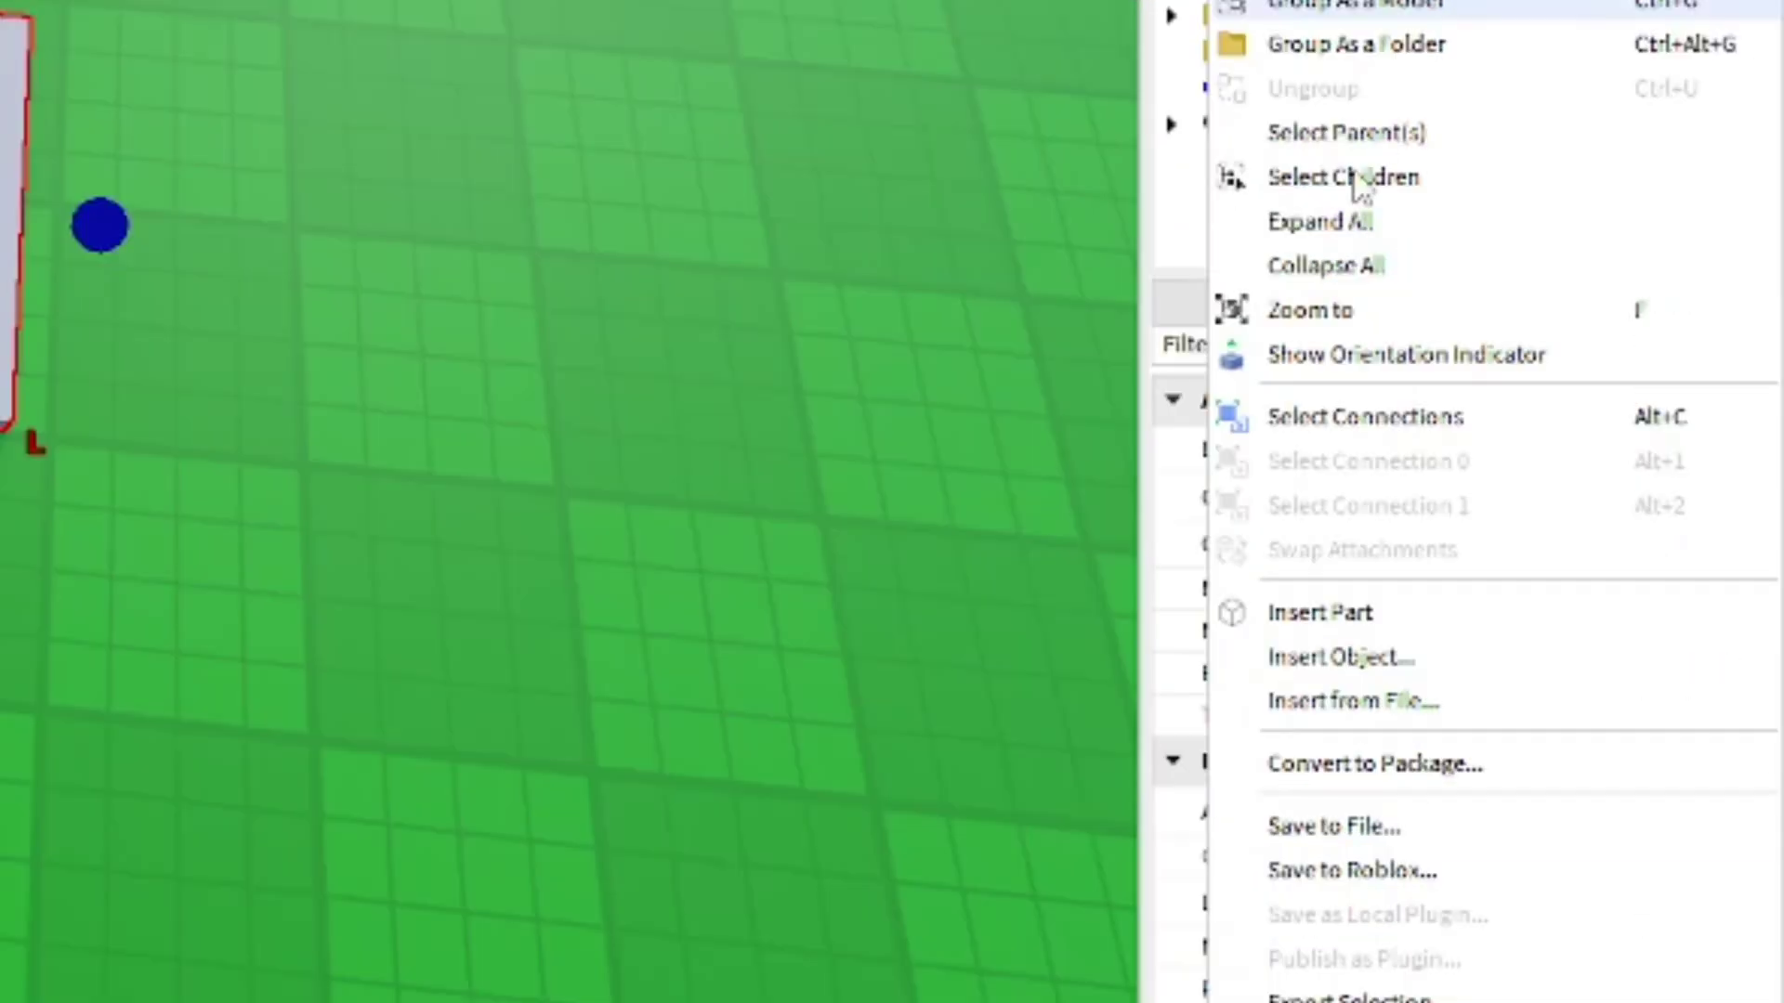
pyautogui.click(1335, 678)
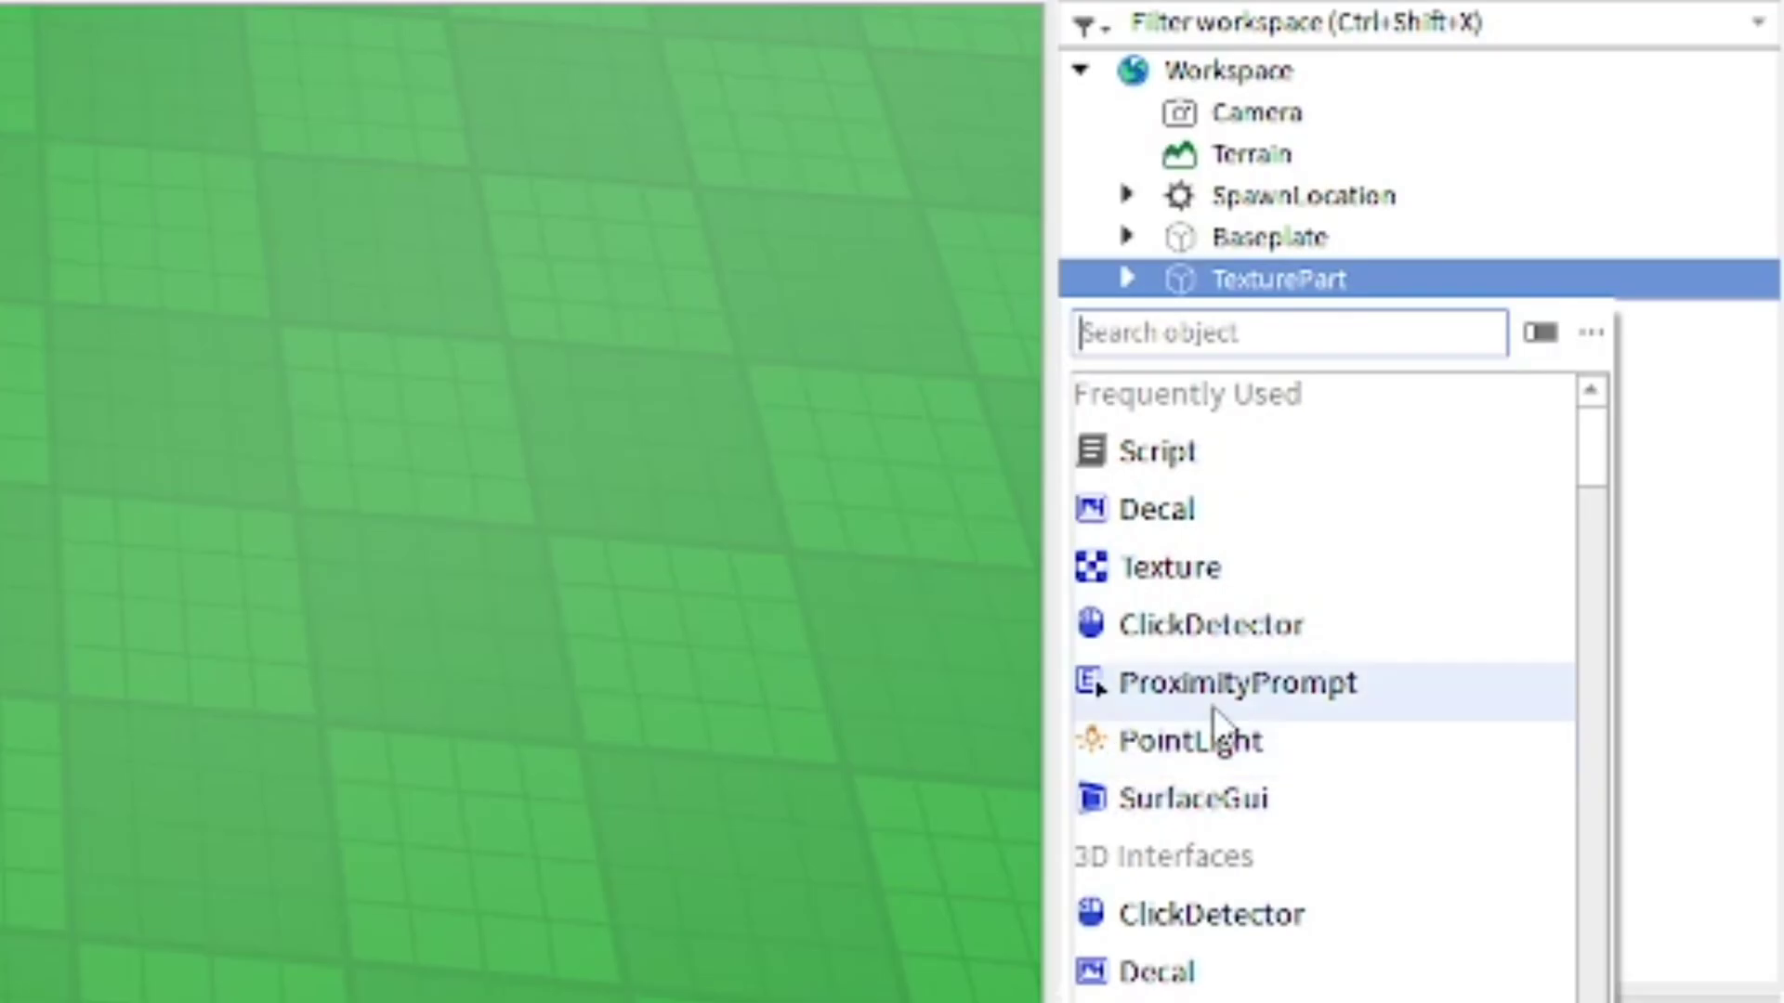
pyautogui.click(1183, 569)
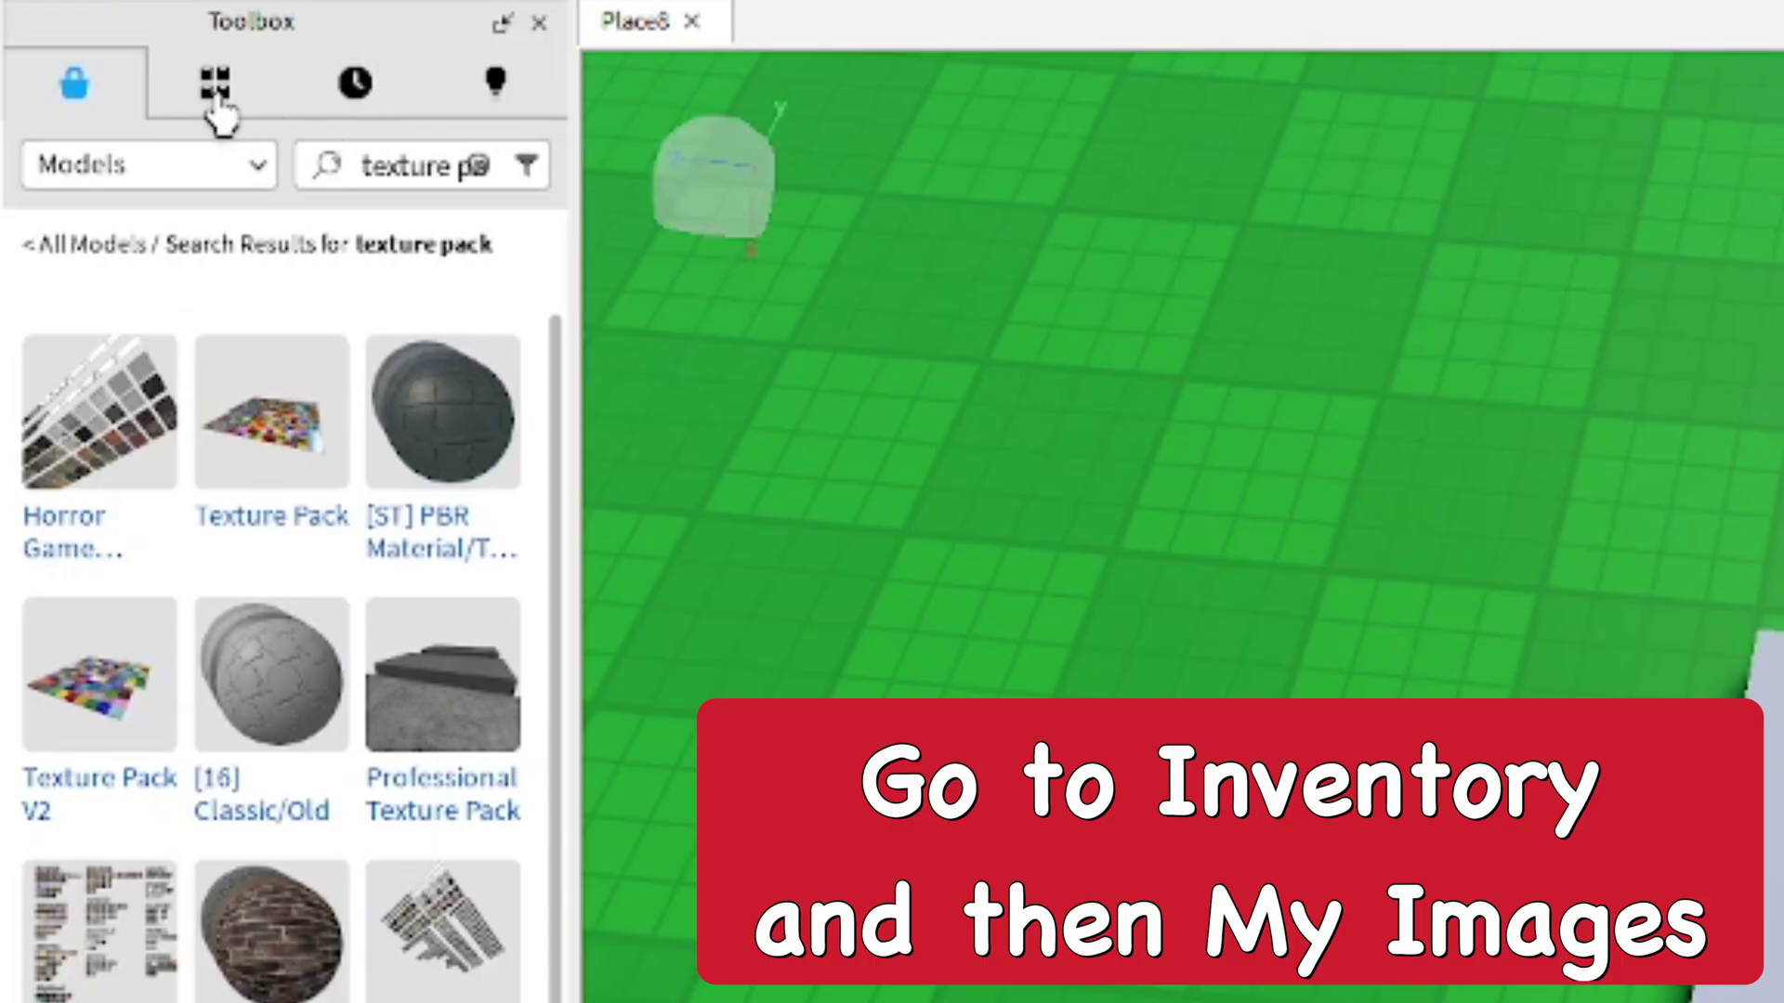
# Filter the asset inventory to show your uploaded images.
pyautogui.click(215, 98)
pyautogui.click(171, 160)
pyautogui.click(137, 370)
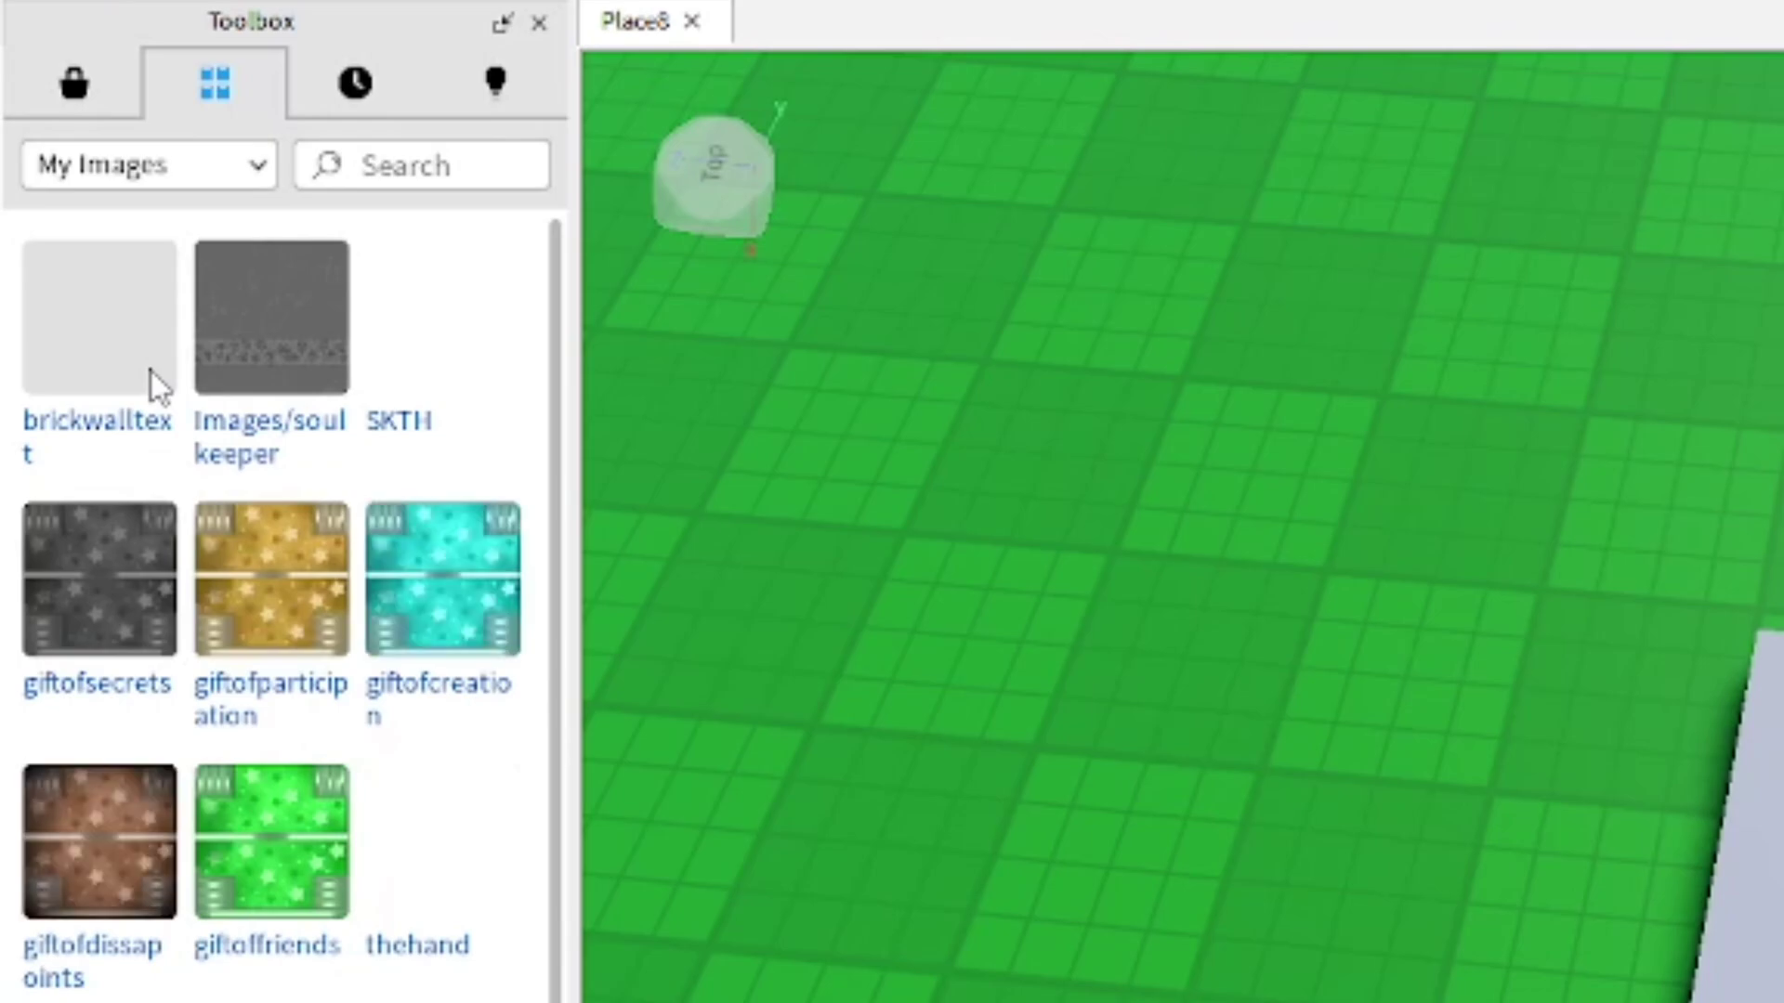
pyautogui.moveTo(125, 333)
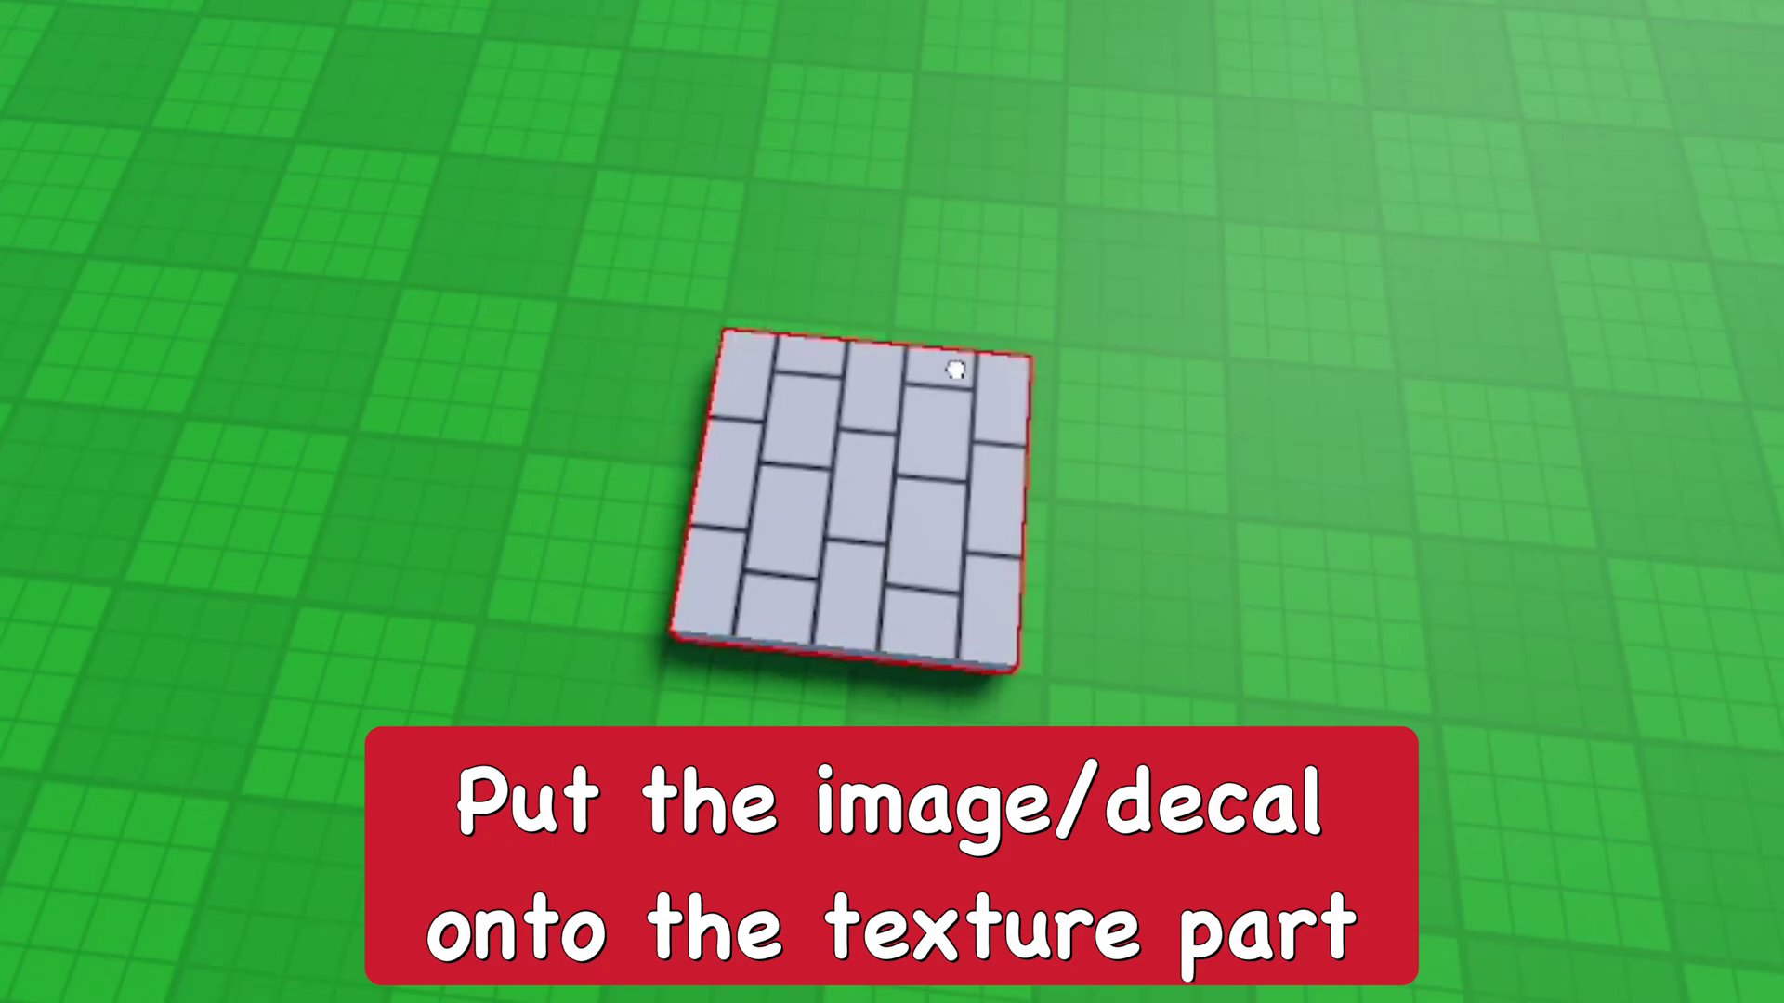
pyautogui.scroll(5, 1007, 271)
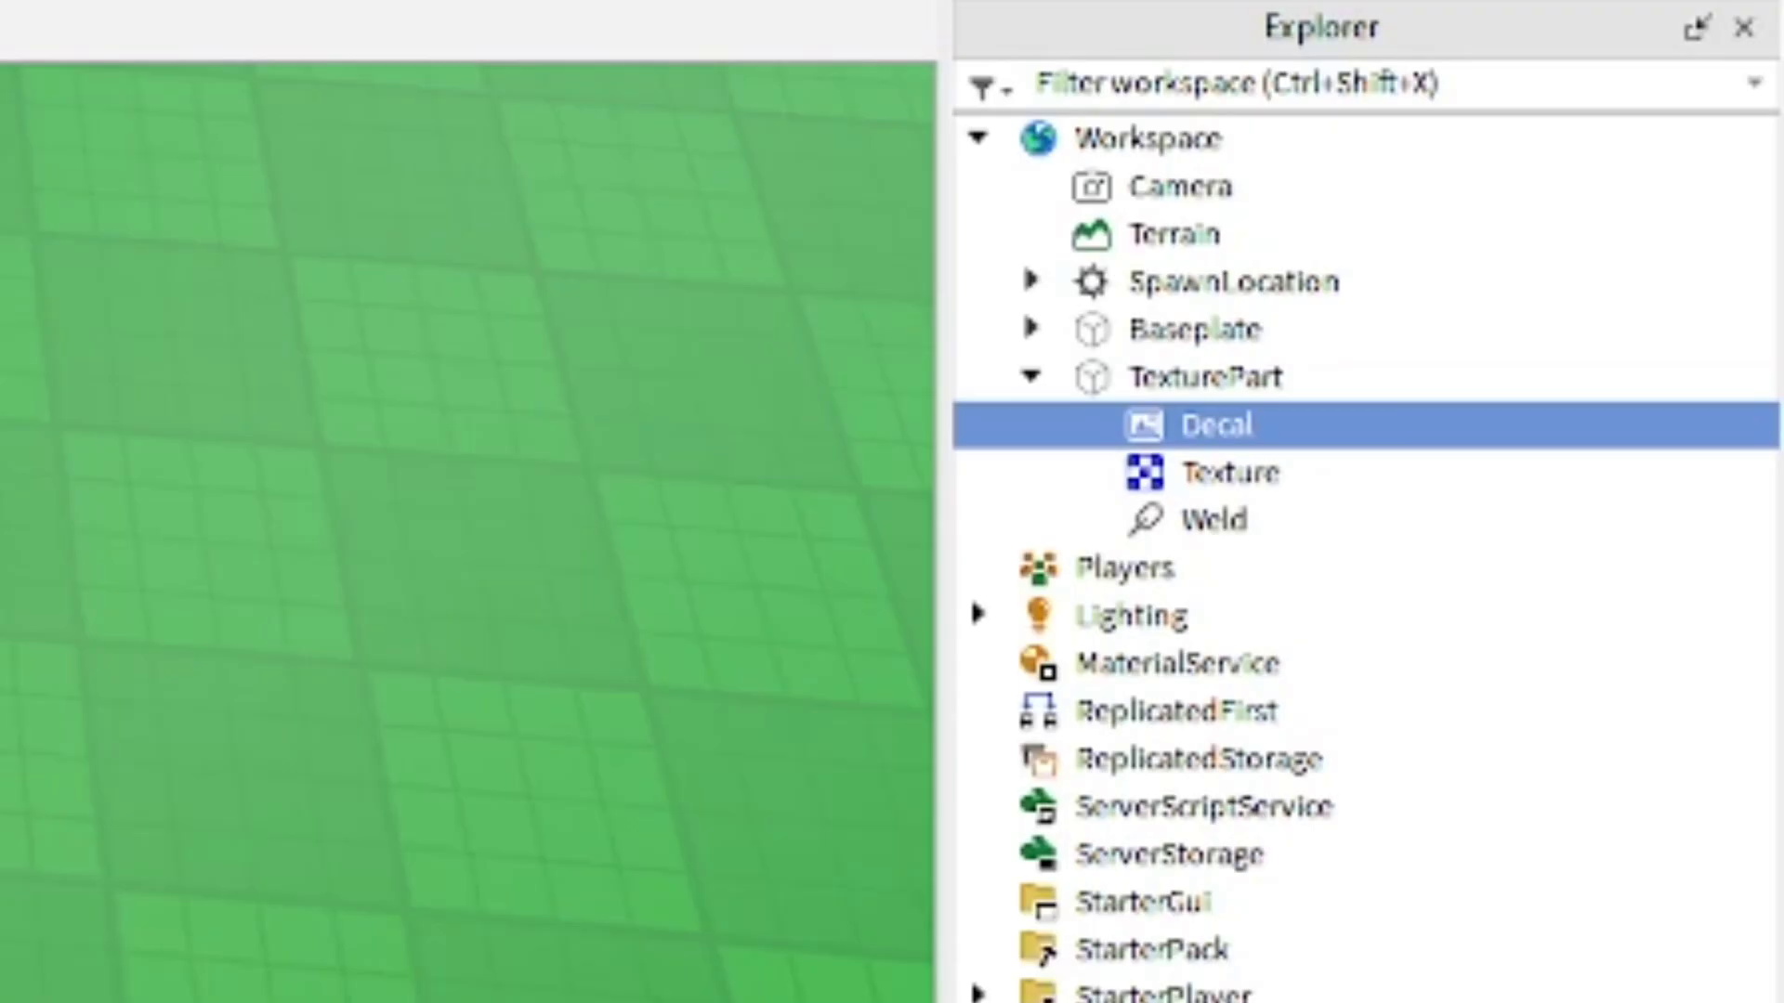
# Copy the Decal's image ID into the Texture's Texture field, then delete the Decal.
pyautogui.click(1205, 378)
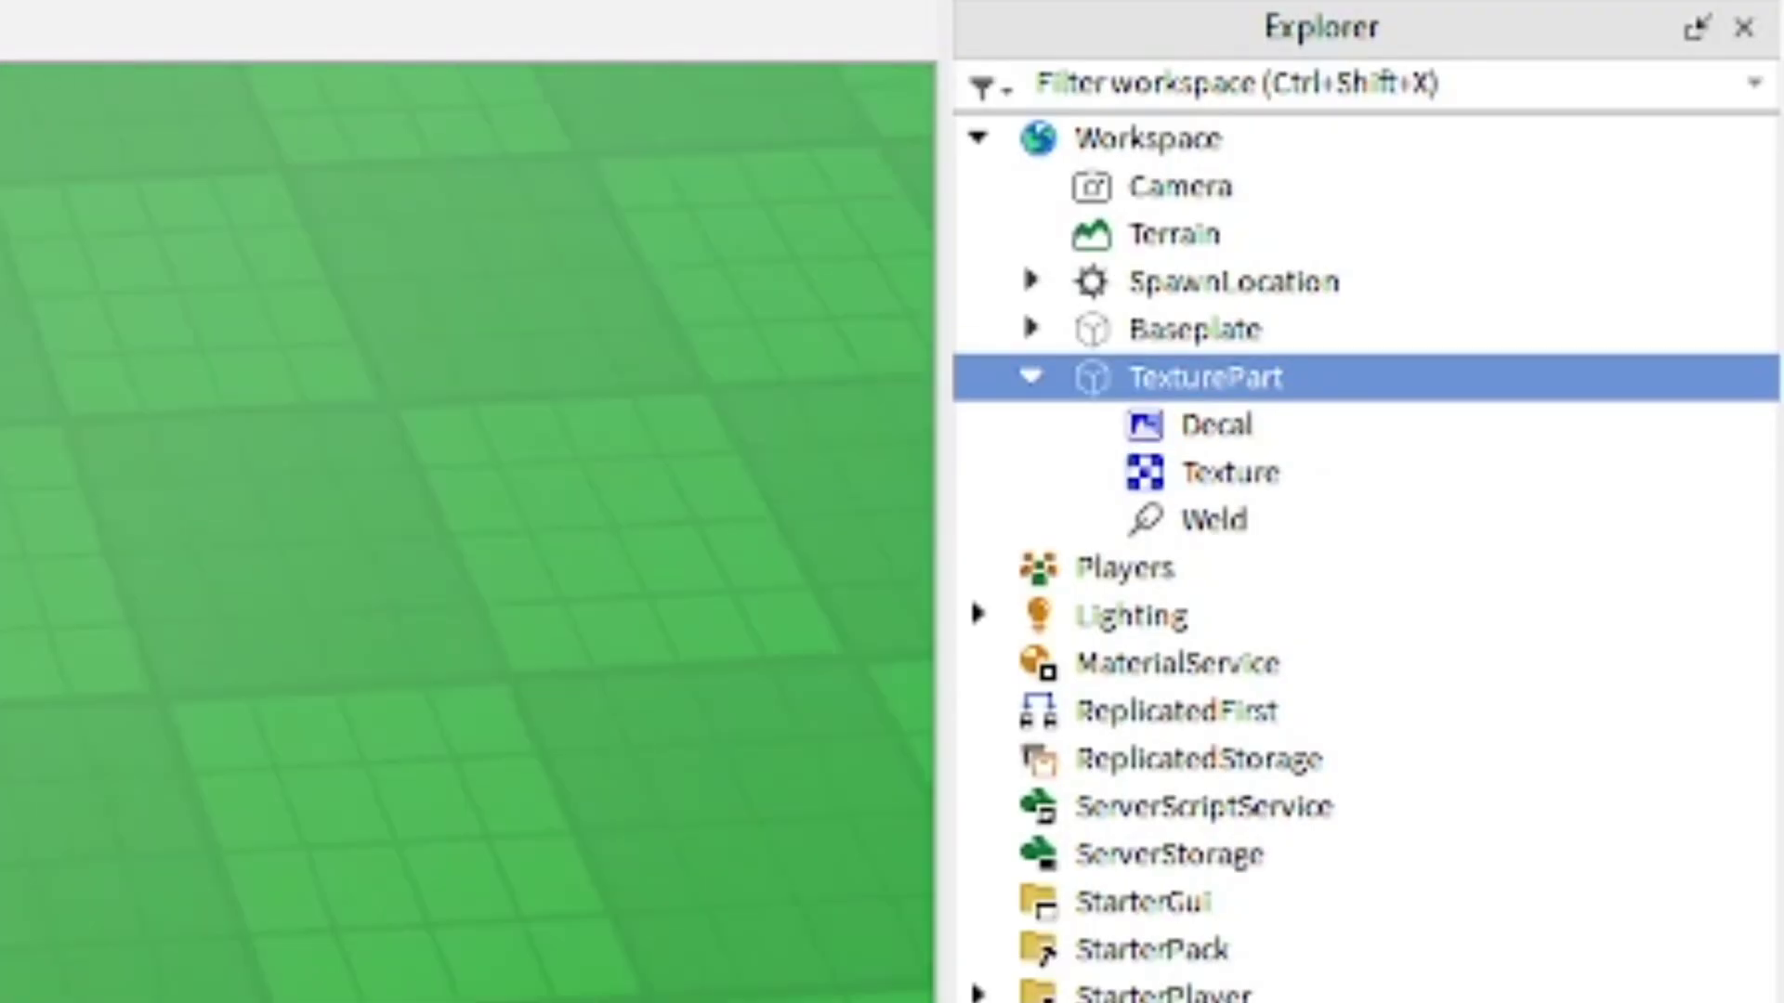
pyautogui.click(1216, 429)
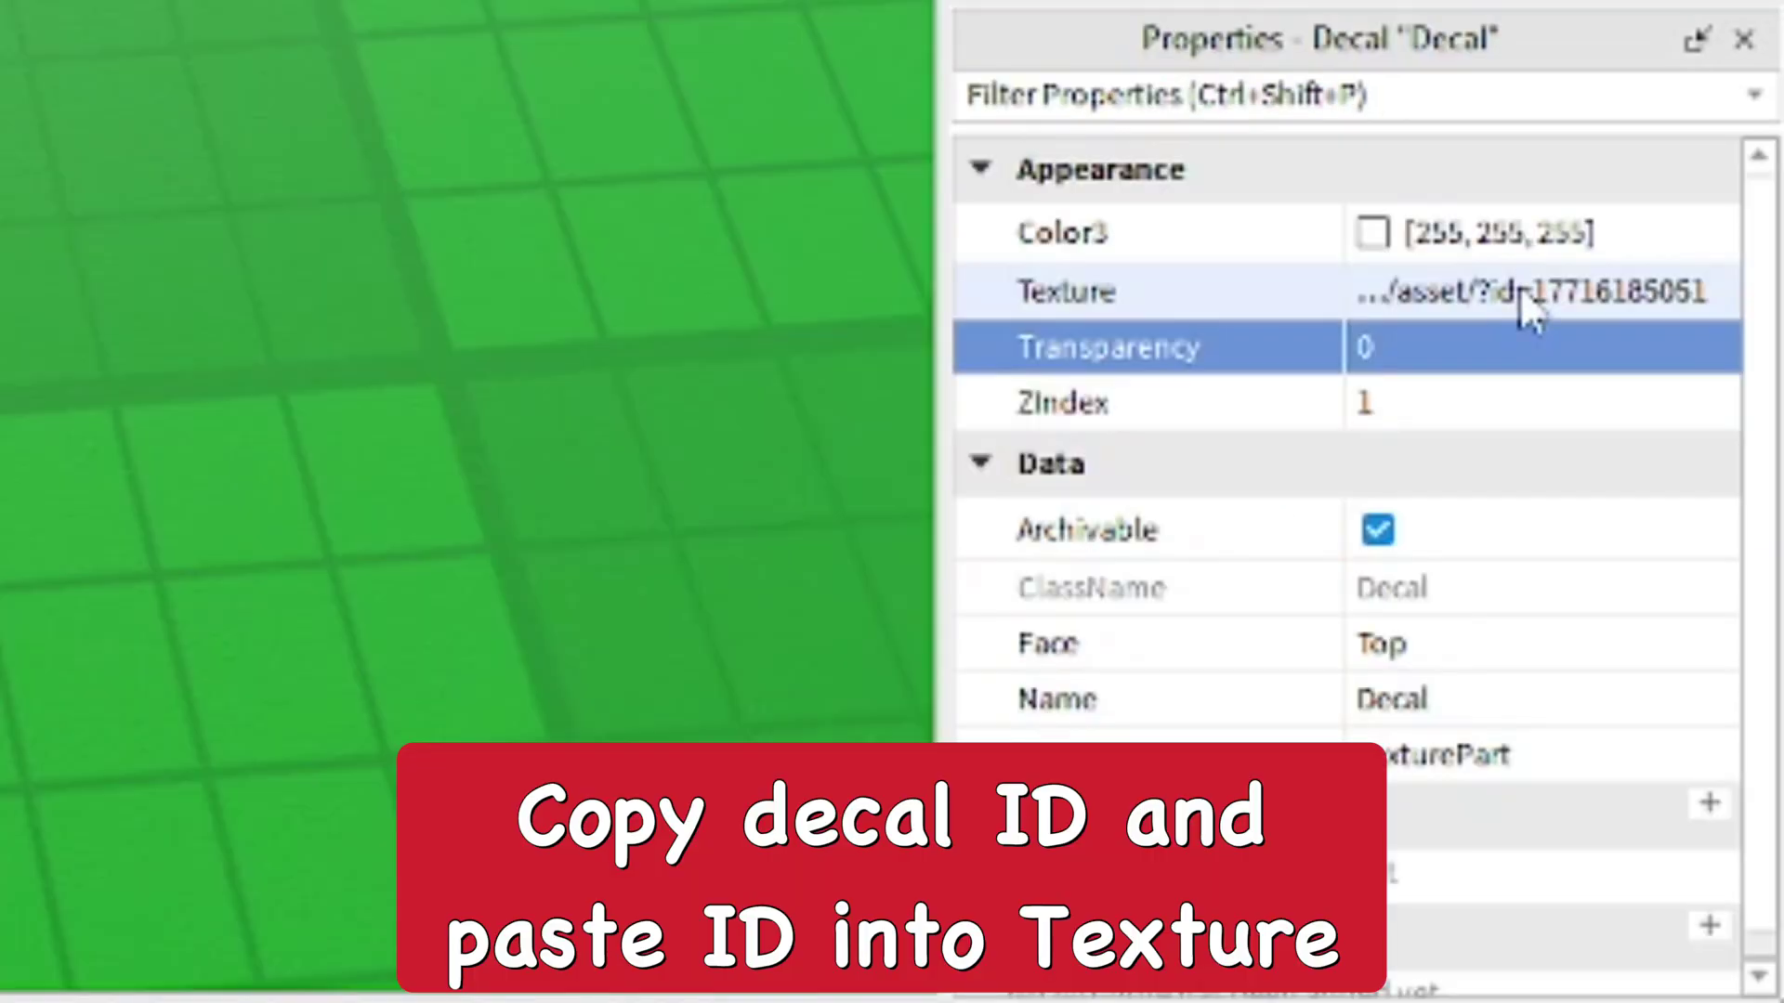
pyautogui.click(1580, 295)
pyautogui.press('Return')
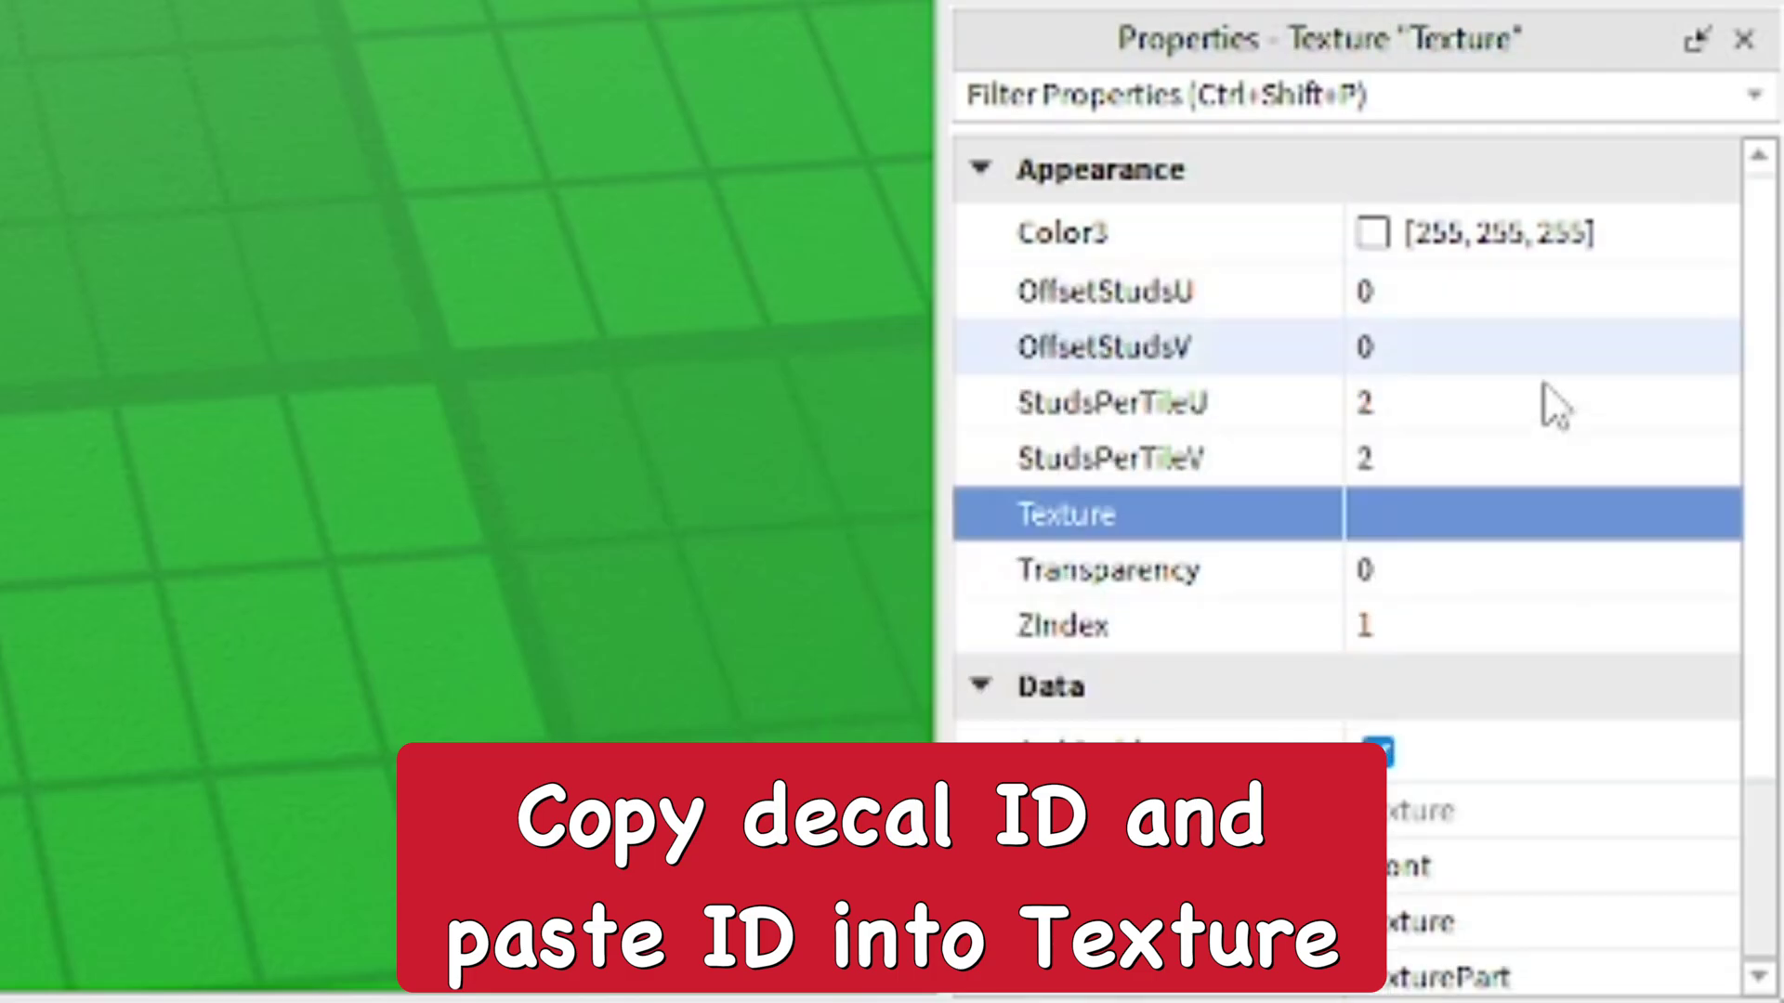
pyautogui.click(1445, 521)
pyautogui.hotkey('ctrl', 'v')
pyautogui.press('Return')
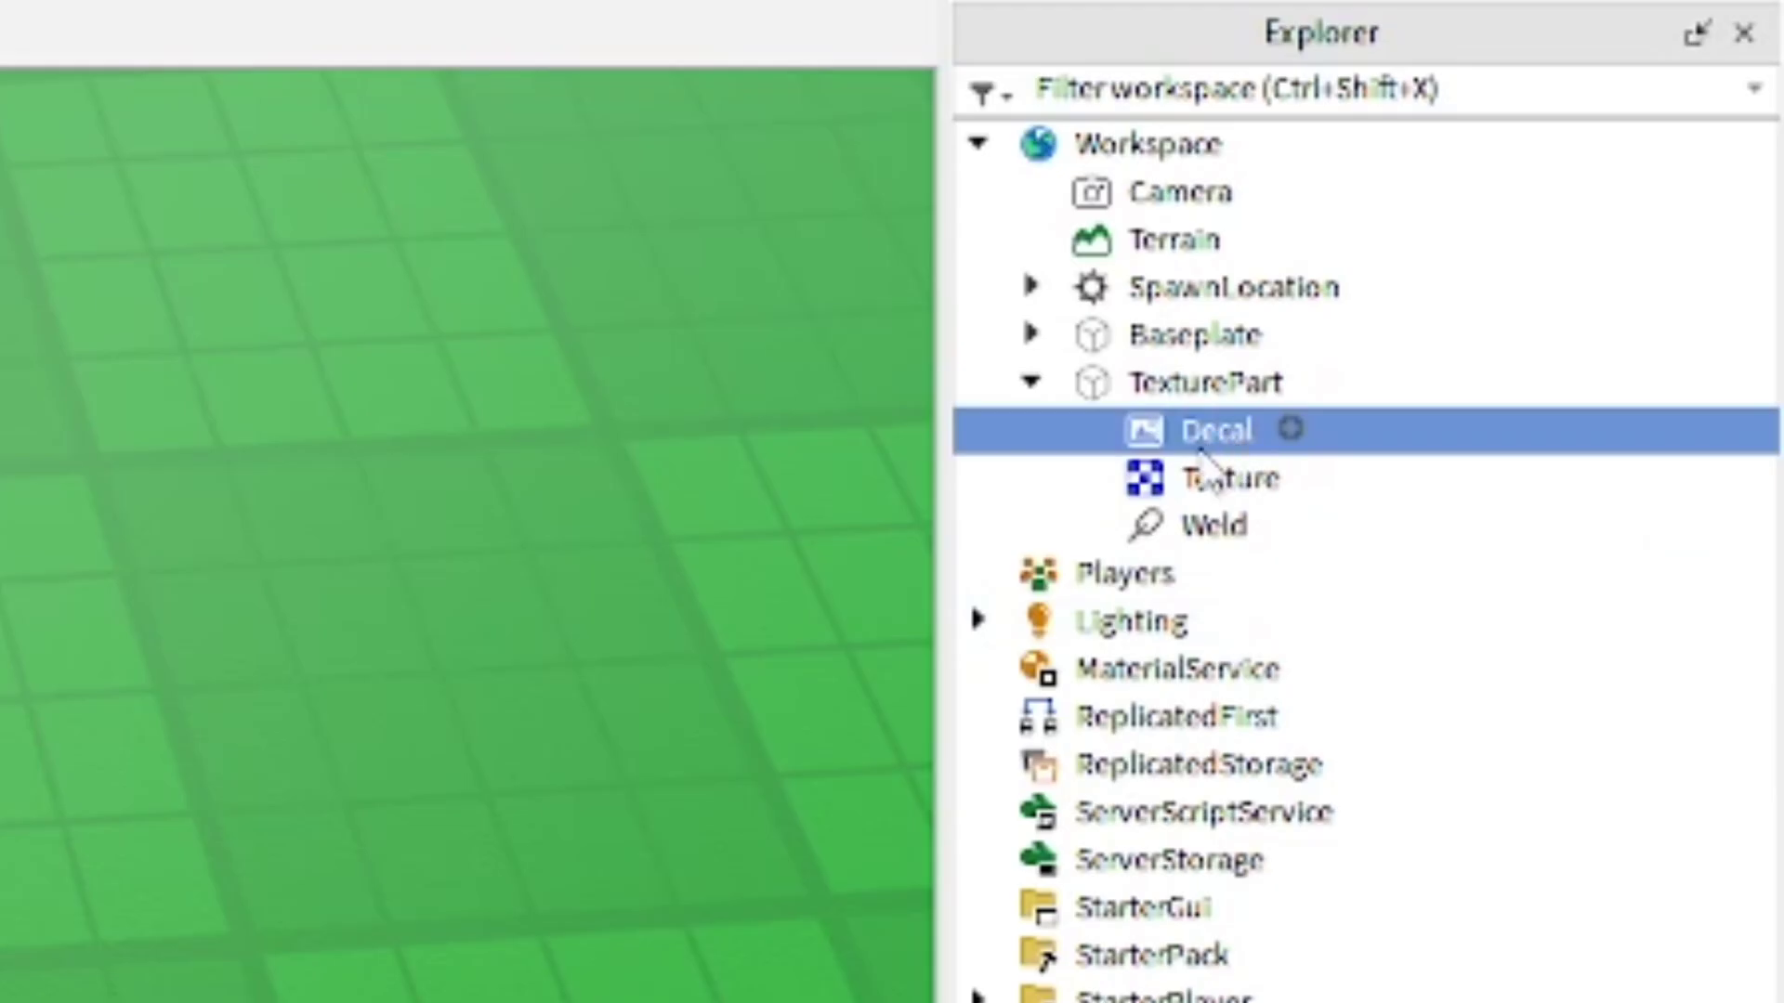
pyautogui.press('Delete')
pyautogui.click(1199, 433)
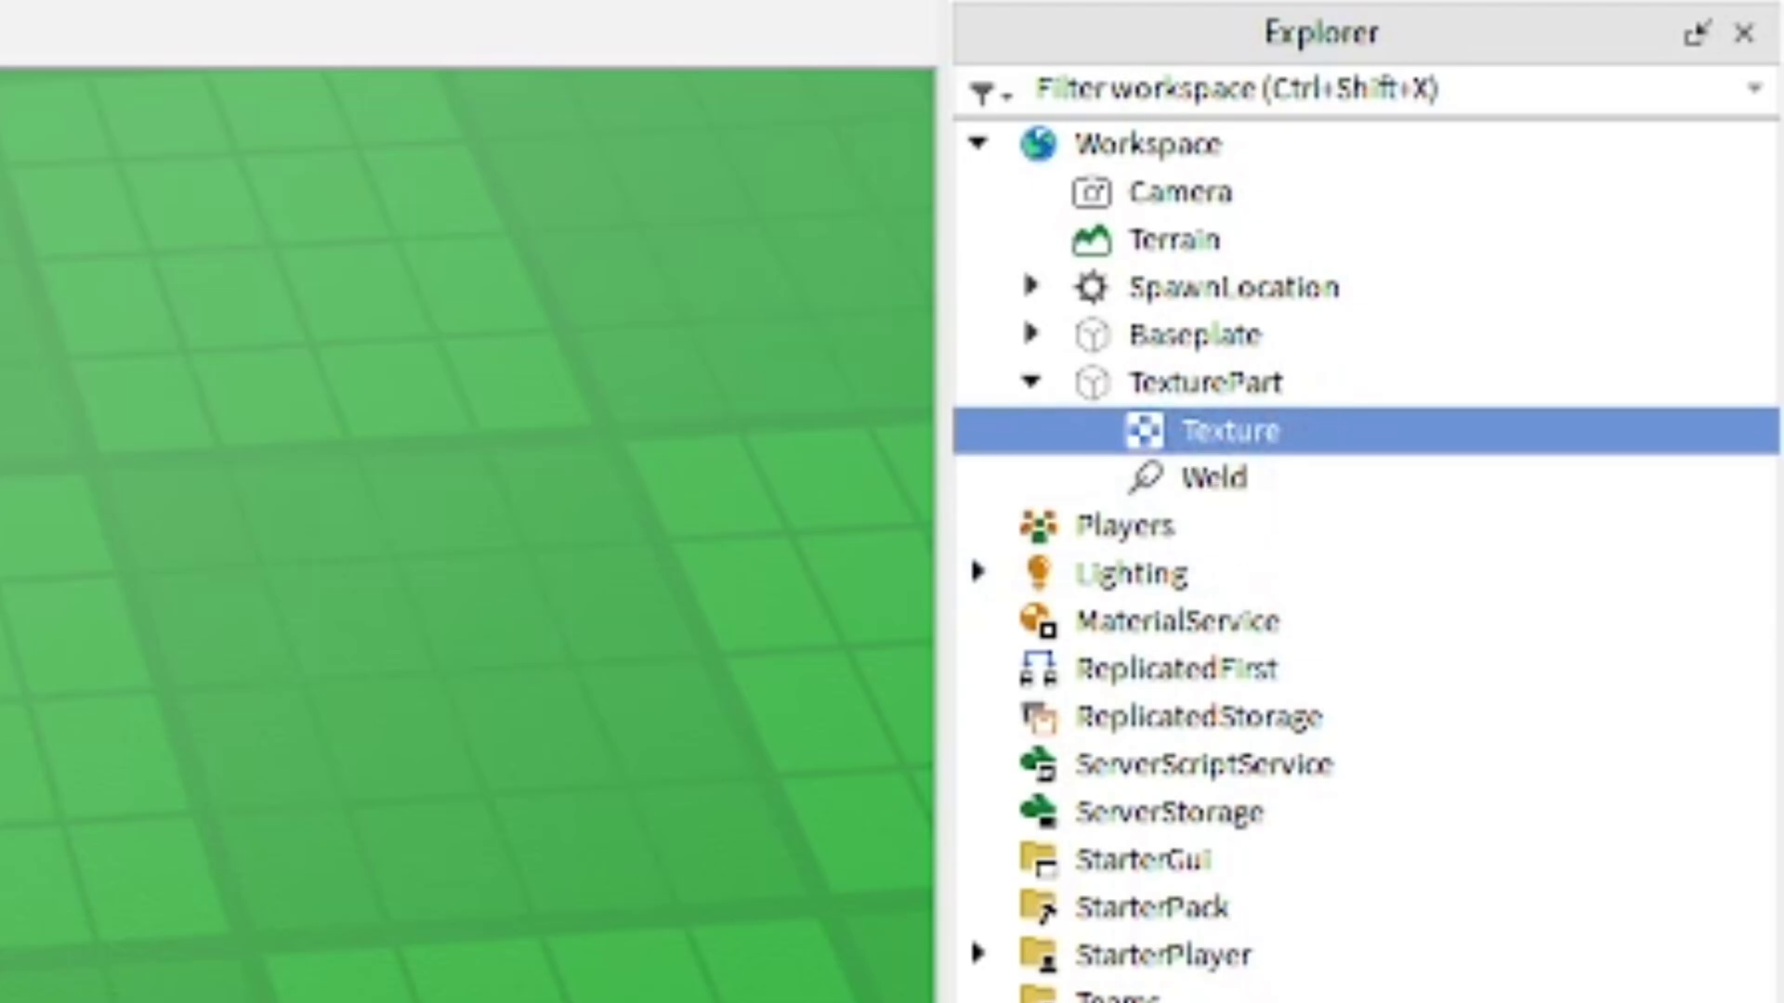
# Set the Texture's Face to Top, after briefly trying Back.
pyautogui.click(1516, 578)
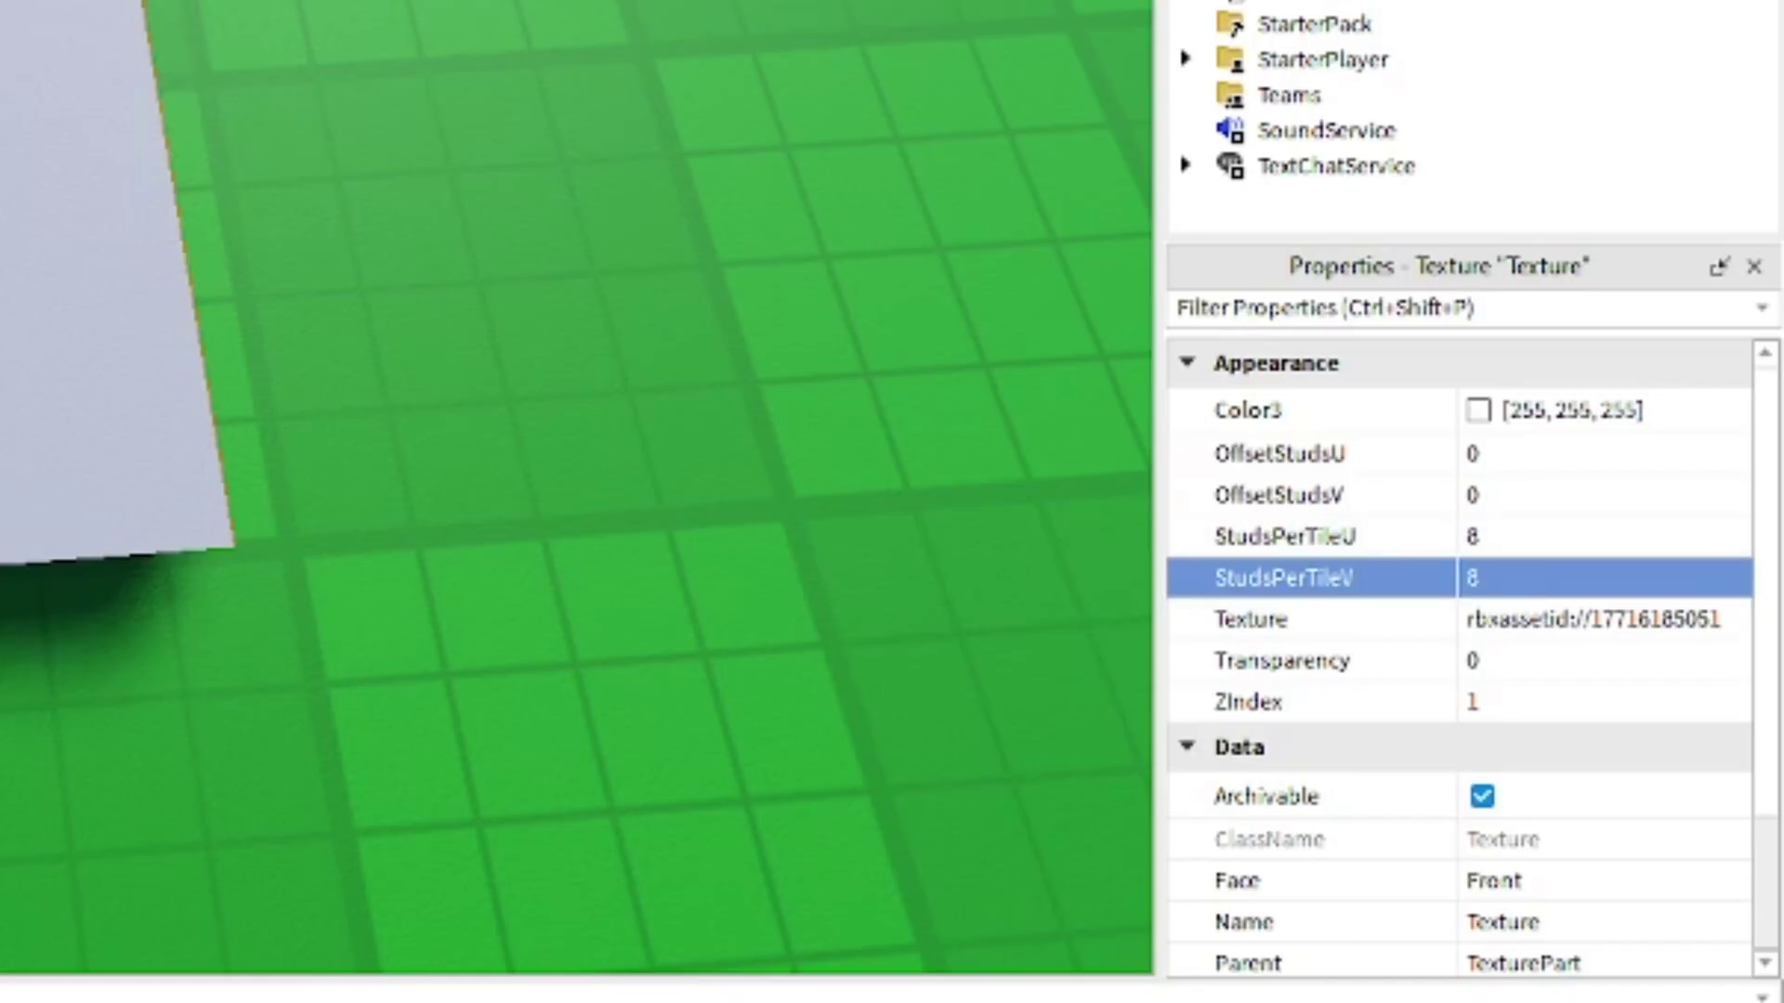
pyautogui.scroll(-2, 1549, 809)
pyautogui.click(1516, 698)
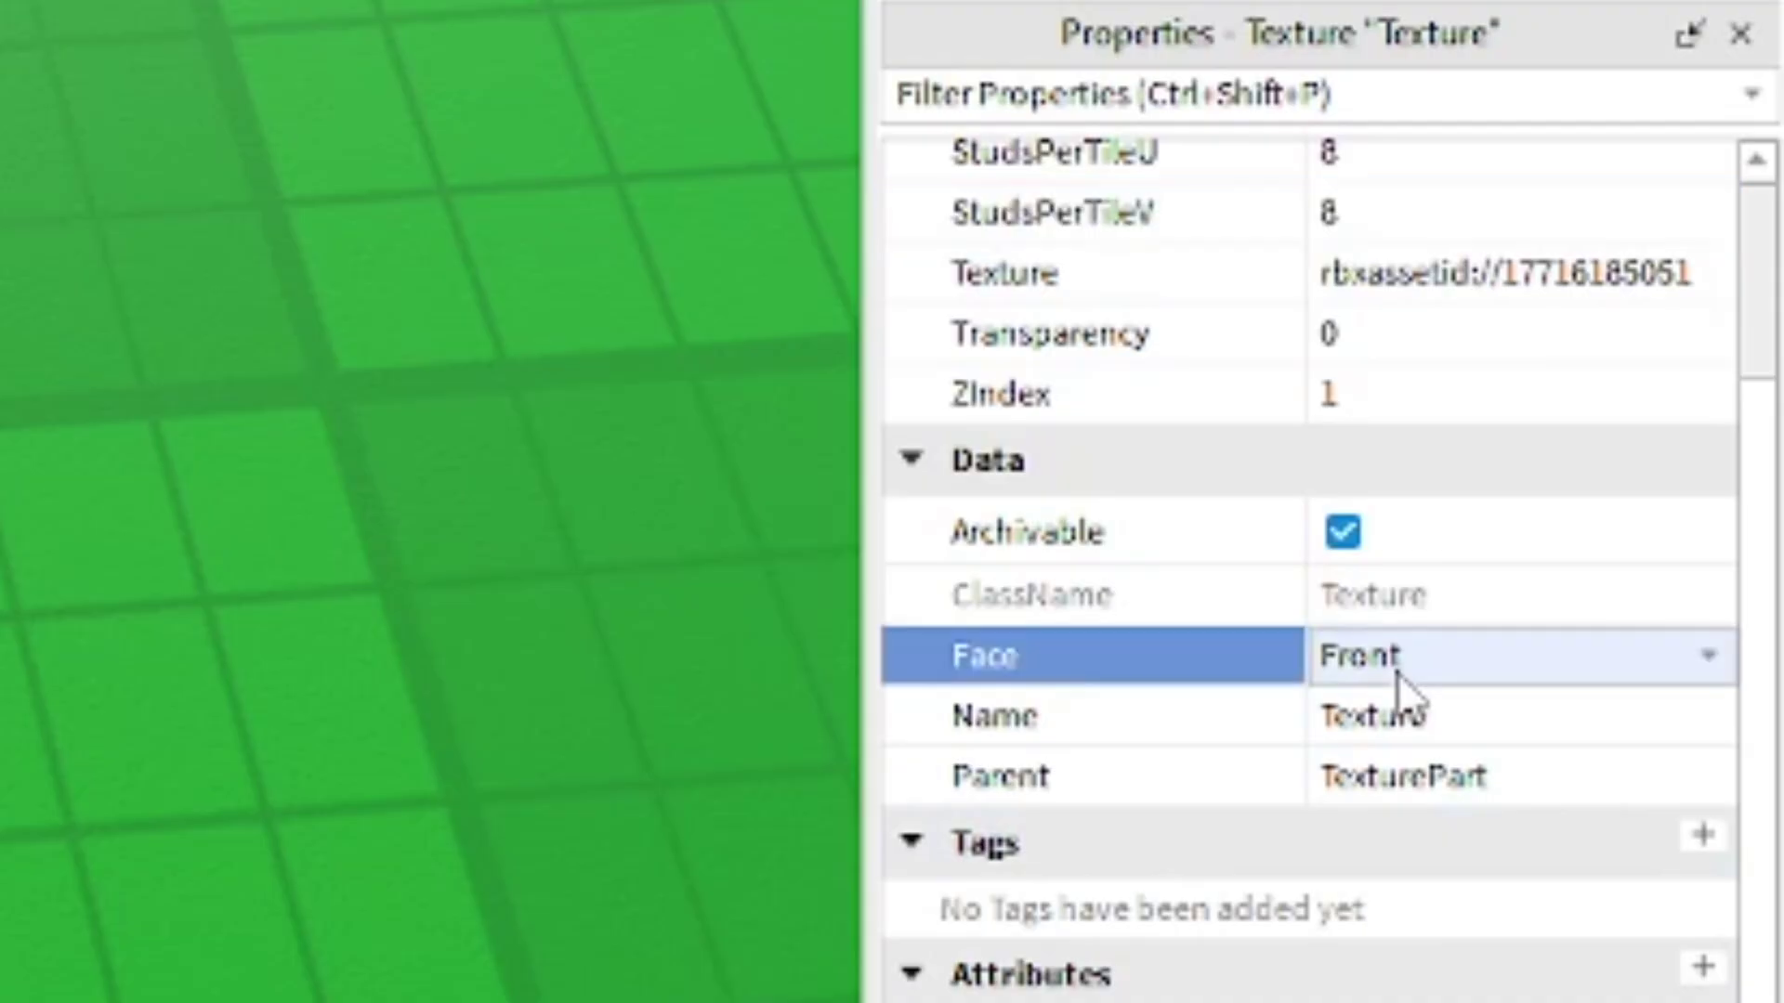
pyautogui.click(1397, 673)
pyautogui.click(1417, 705)
pyautogui.click(1413, 677)
pyautogui.click(1402, 922)
pyautogui.moveTo(1143, 599); pyautogui.dragTo(1143, 600, button='right')
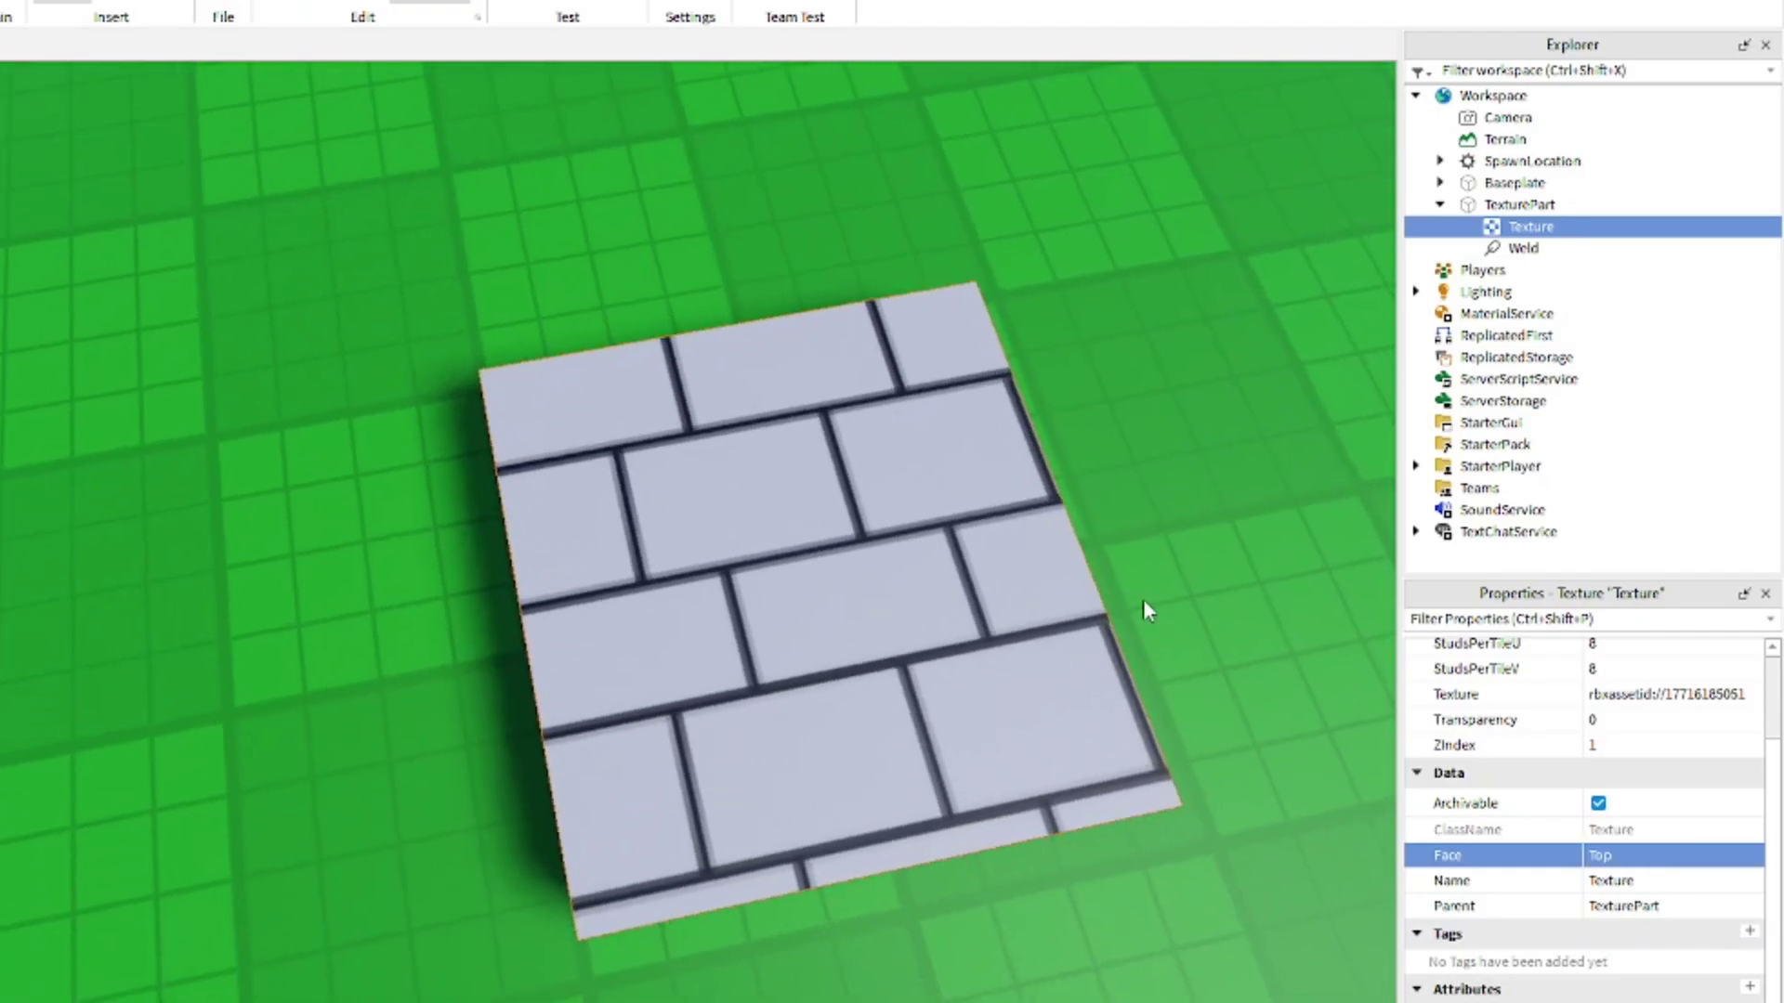
pyautogui.scroll(2, 1618, 750)
# Set StudsPerTileU and StudsPerTileV to 4.
pyautogui.click(1615, 759)
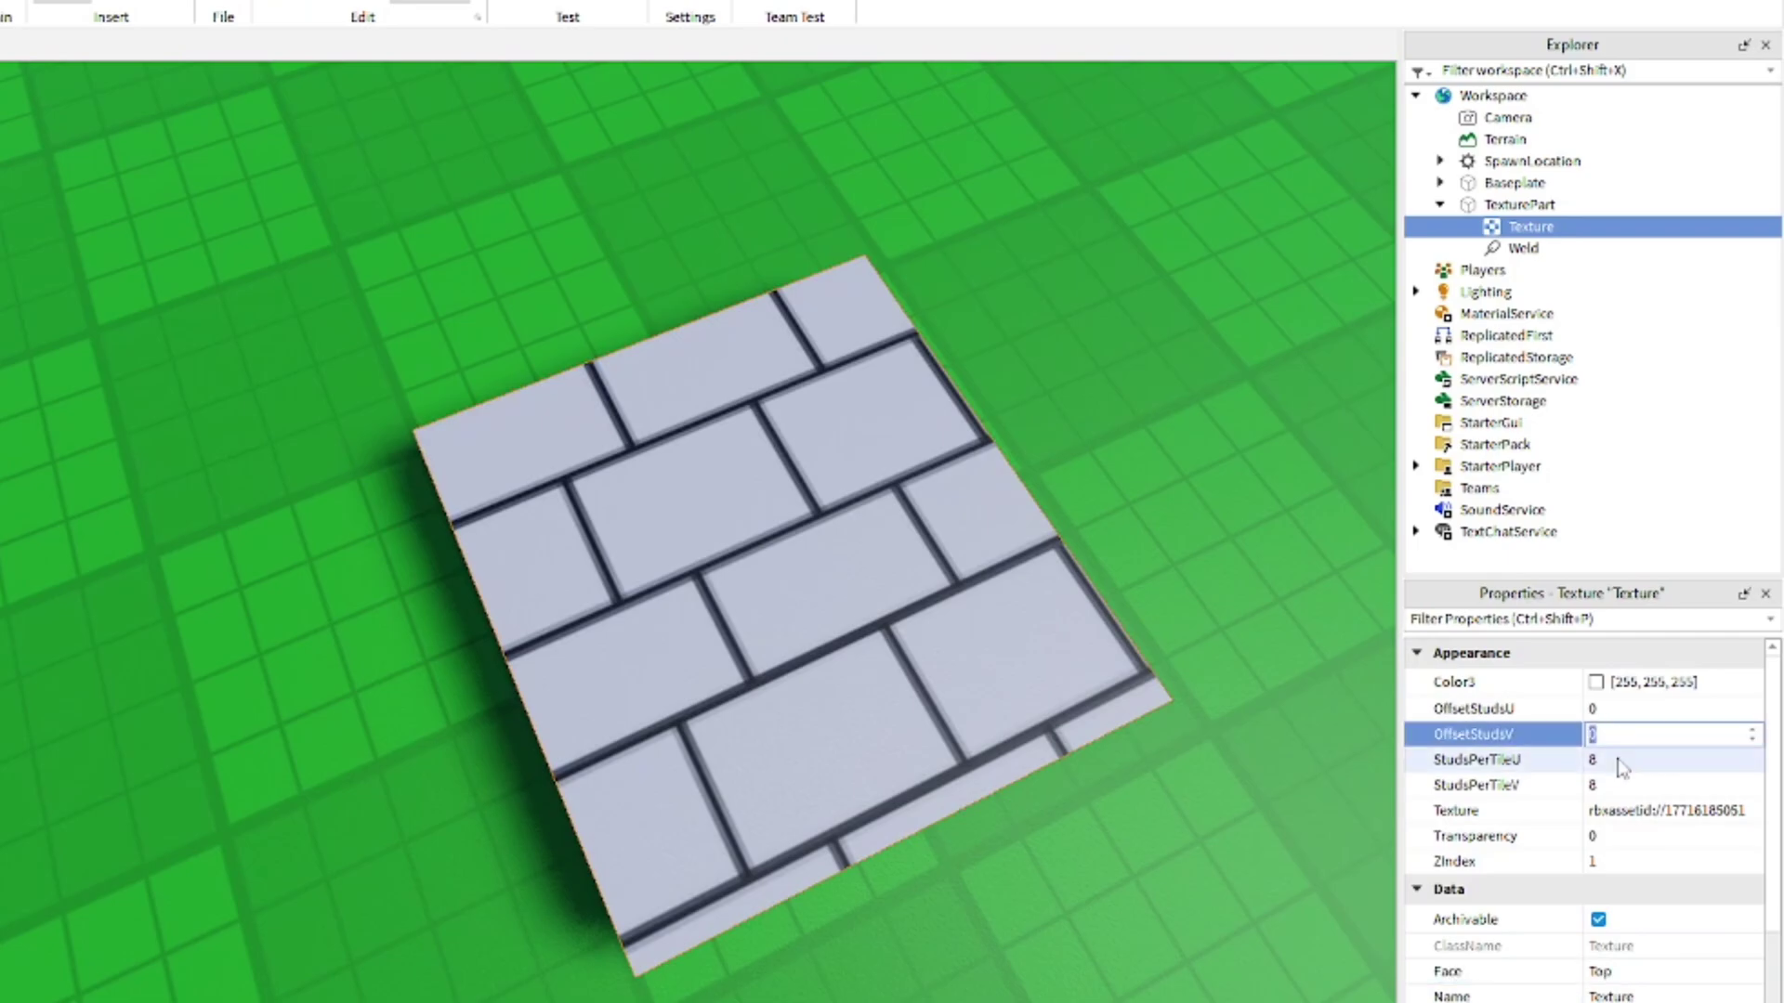
pyautogui.write('4')
pyautogui.click(1620, 789)
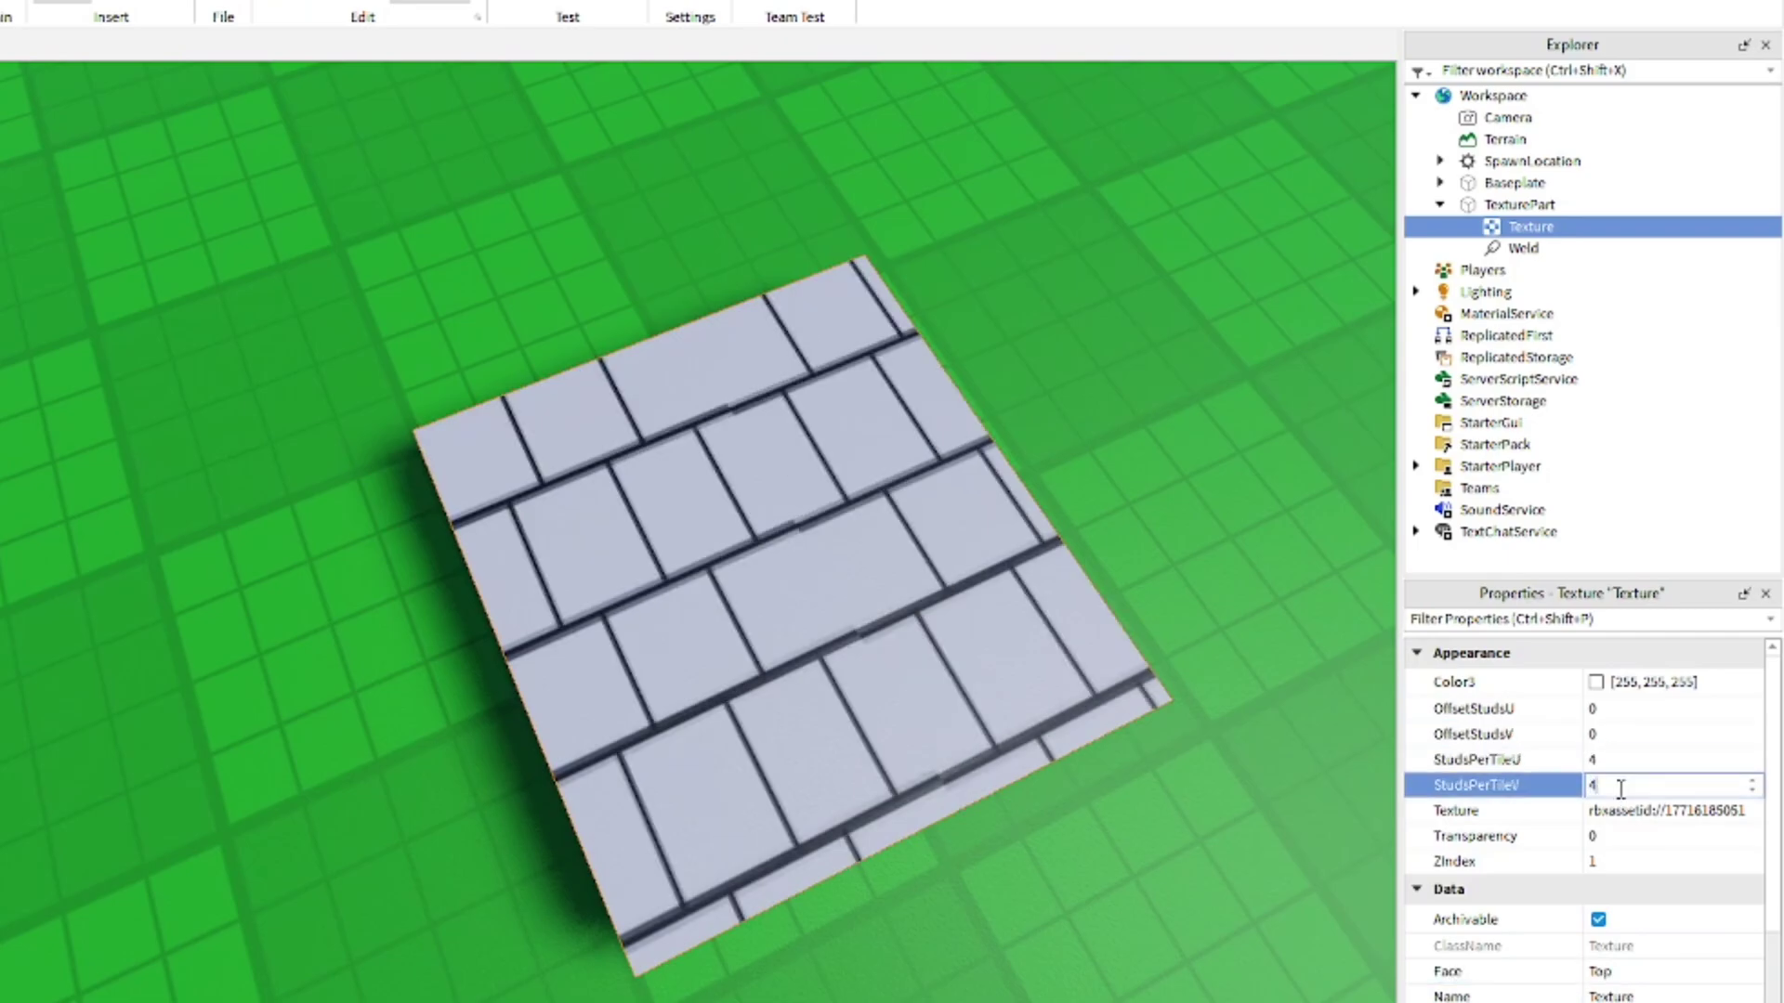
pyautogui.write('4')
pyautogui.press('Return')
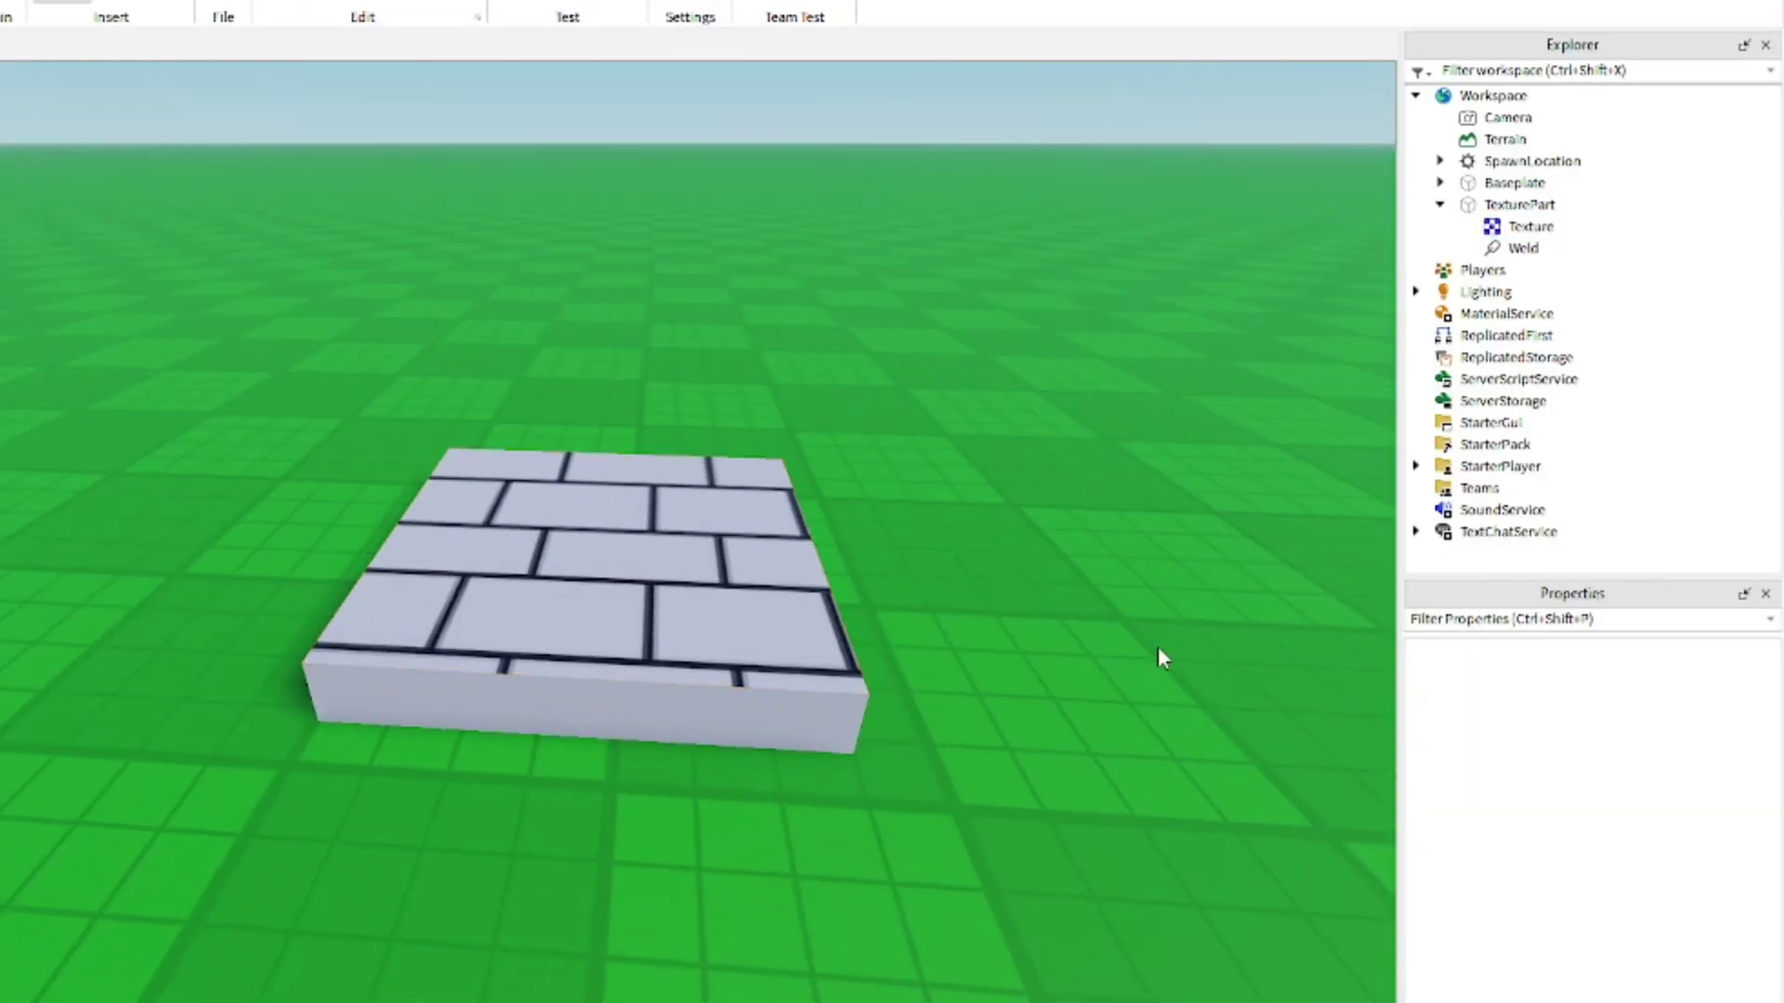
# Paste several copies of the brick Texture into TexturePart.
pyautogui.click(840, 638)
pyautogui.click(1511, 229)
pyautogui.rightClick(1519, 204)
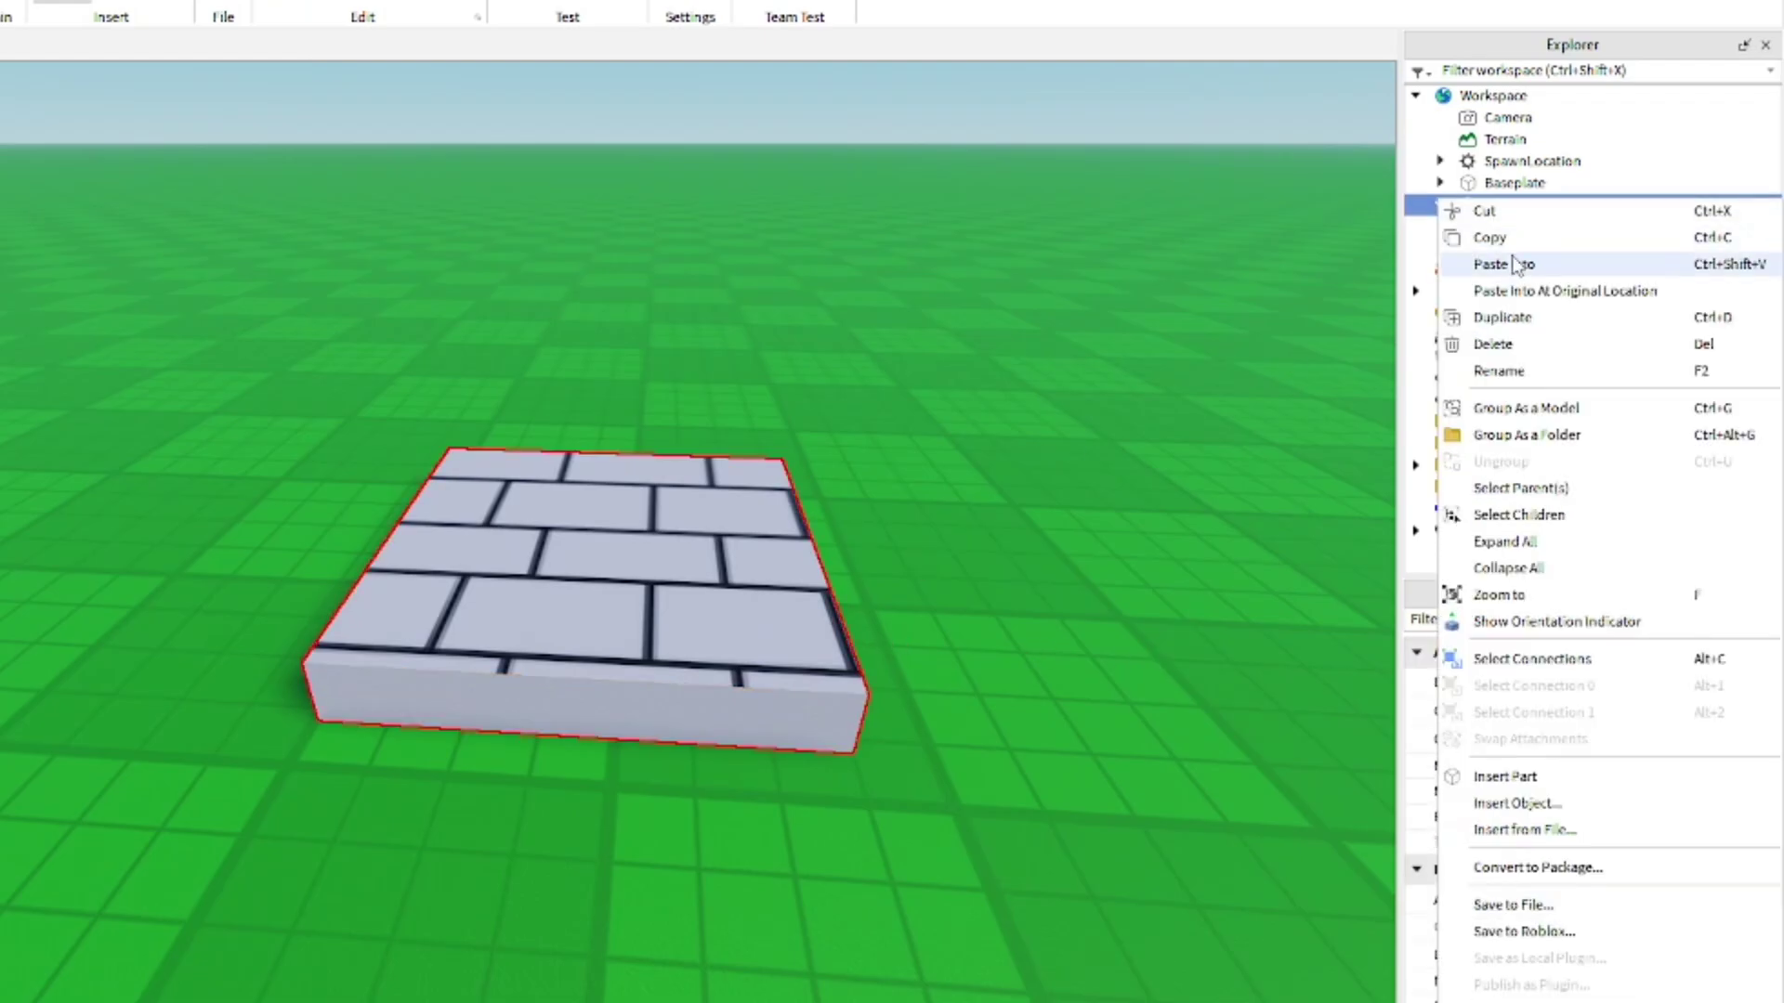
pyautogui.click(1465, 264)
pyautogui.hotkey('ctrl', 'd')
pyautogui.hotkey('ctrl', 'd')
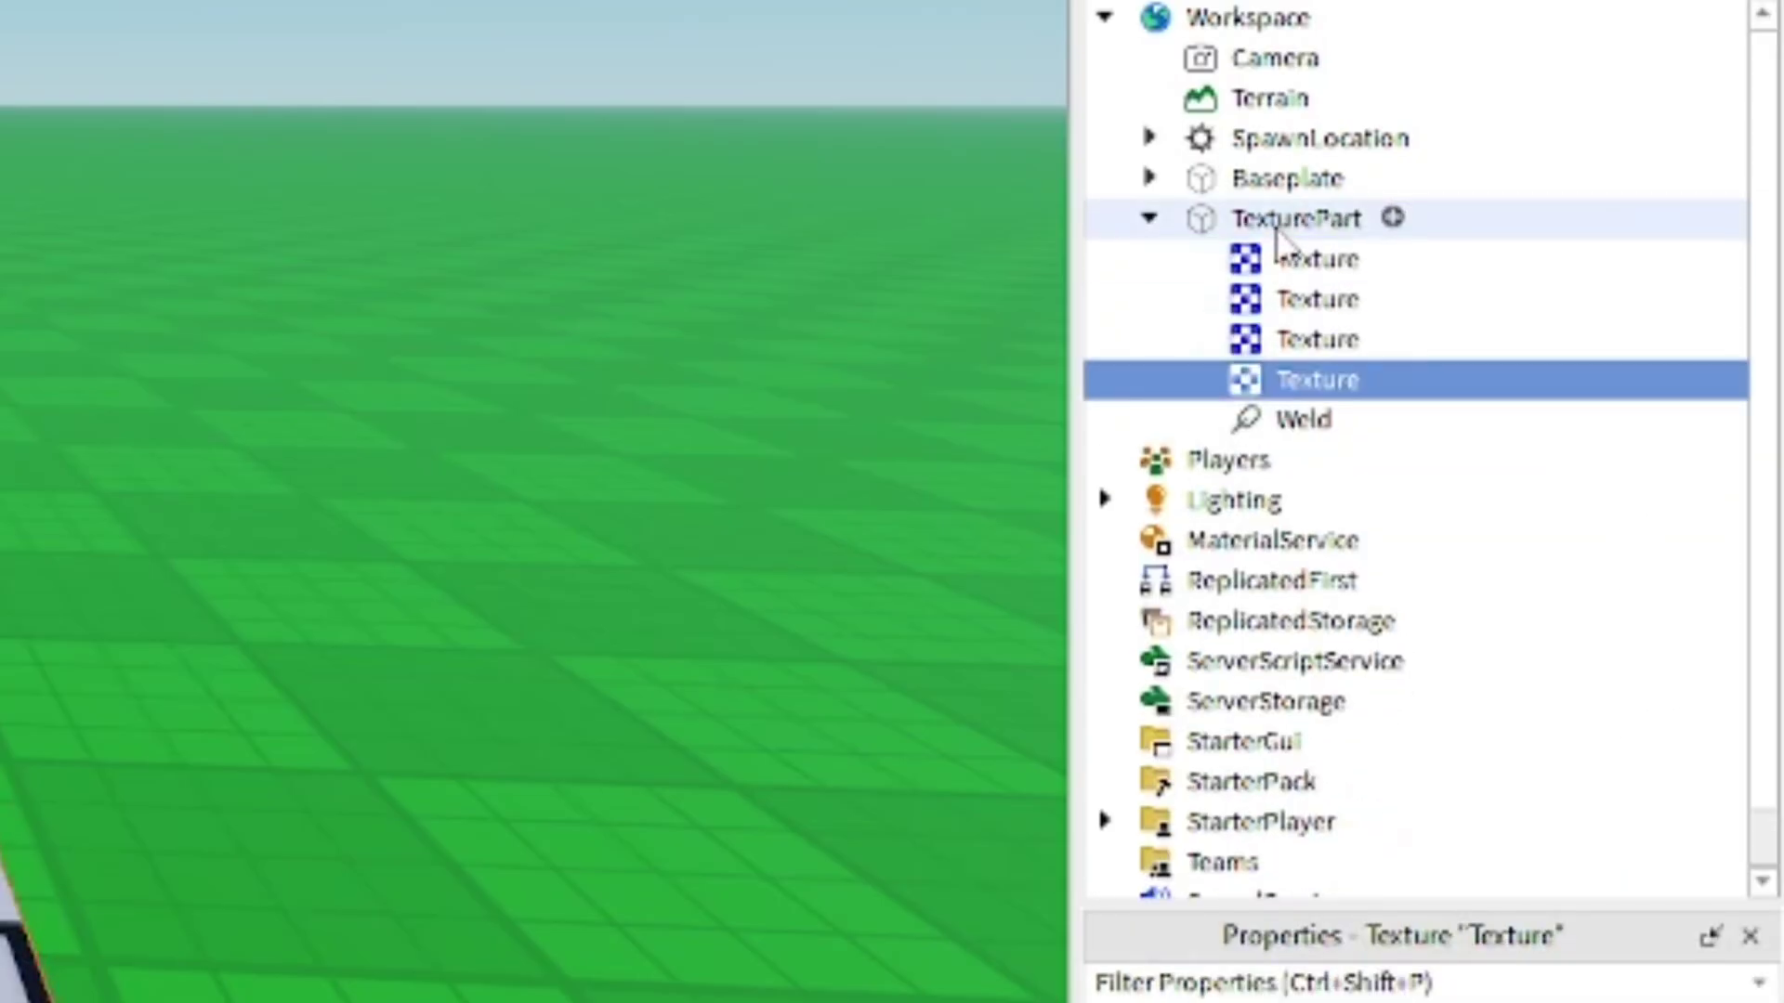
pyautogui.hotkey('ctrl', 'd')
pyautogui.click(1292, 221)
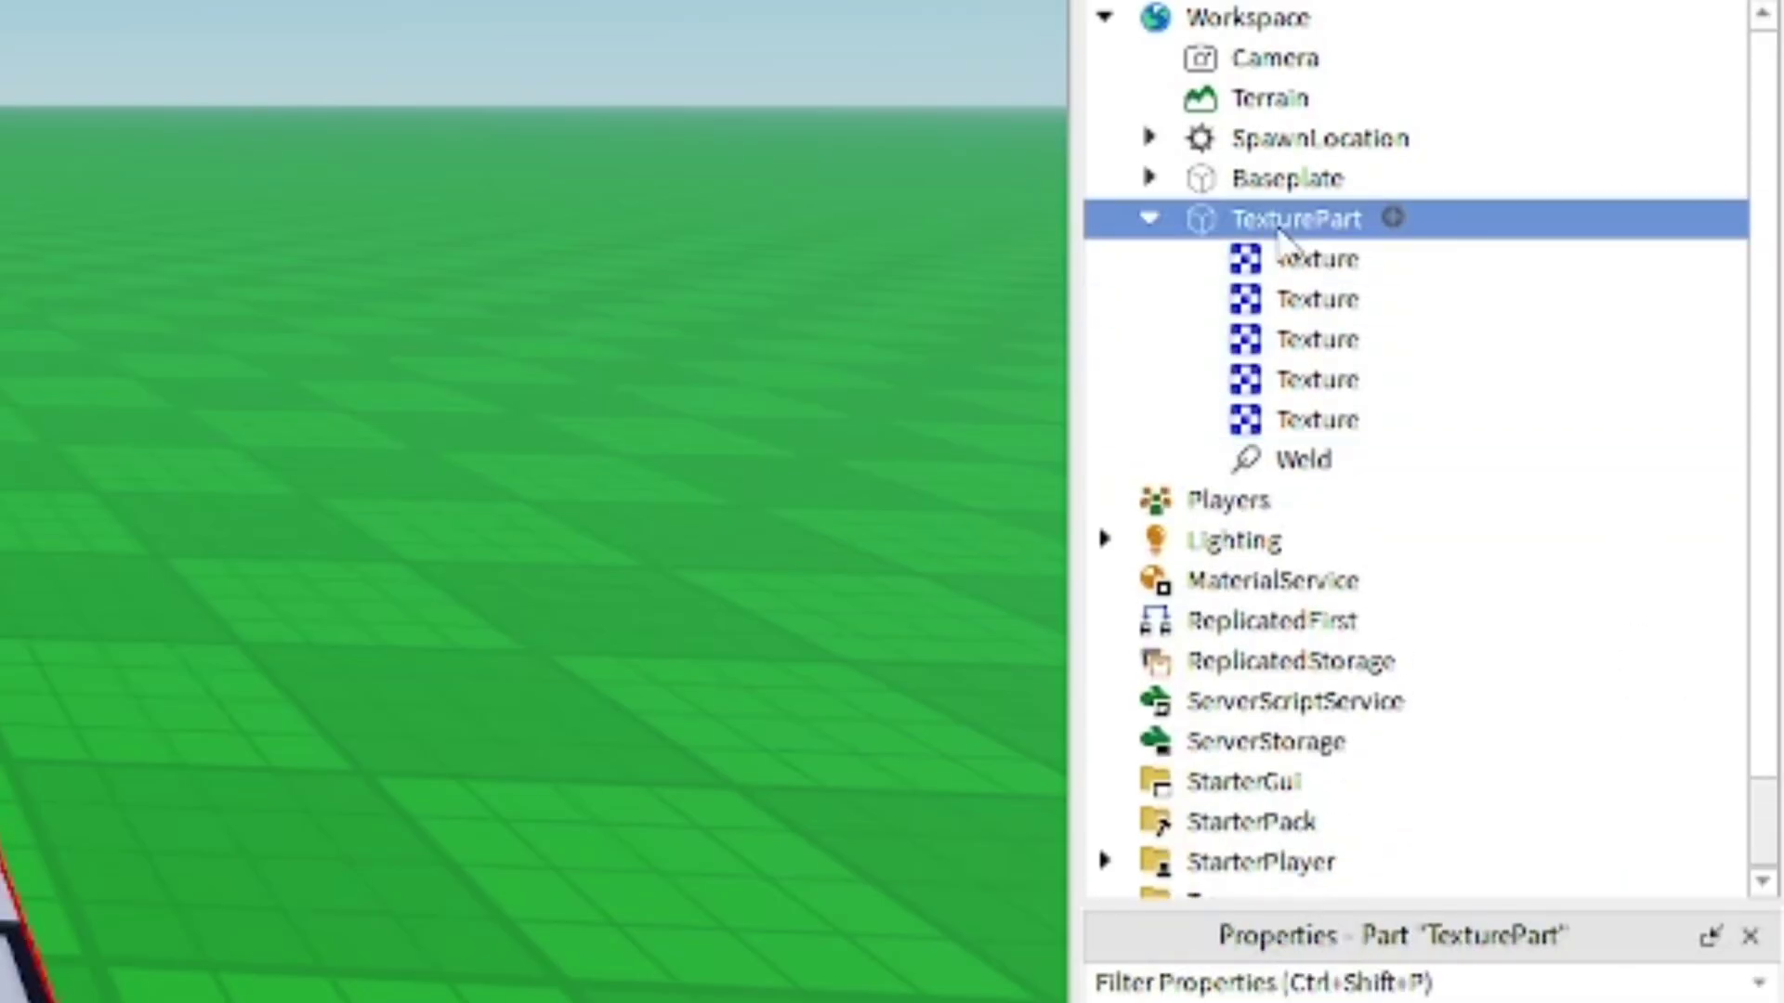
pyautogui.hotkey('ctrl', 'shift', 'v')
# Set the second Texture copy's Face, trying Back and Right before settling on Front.
pyautogui.click(1320, 298)
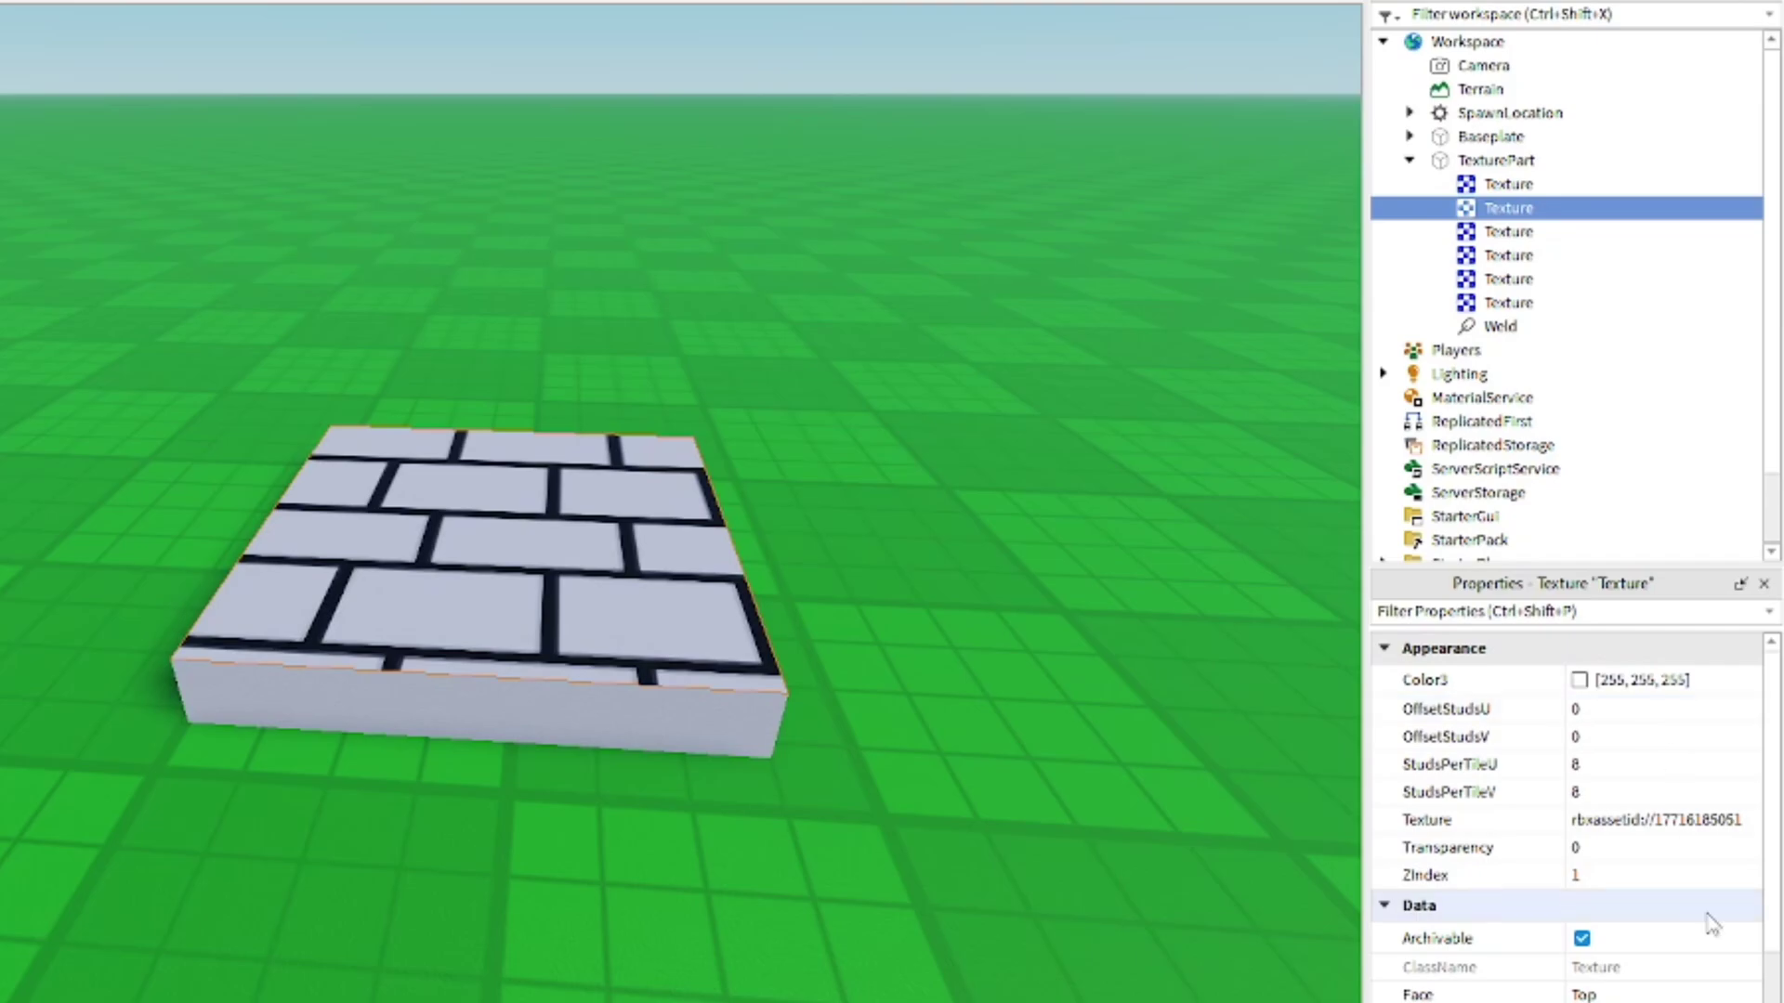
pyautogui.scroll(-3, 1713, 924)
pyautogui.click(1625, 873)
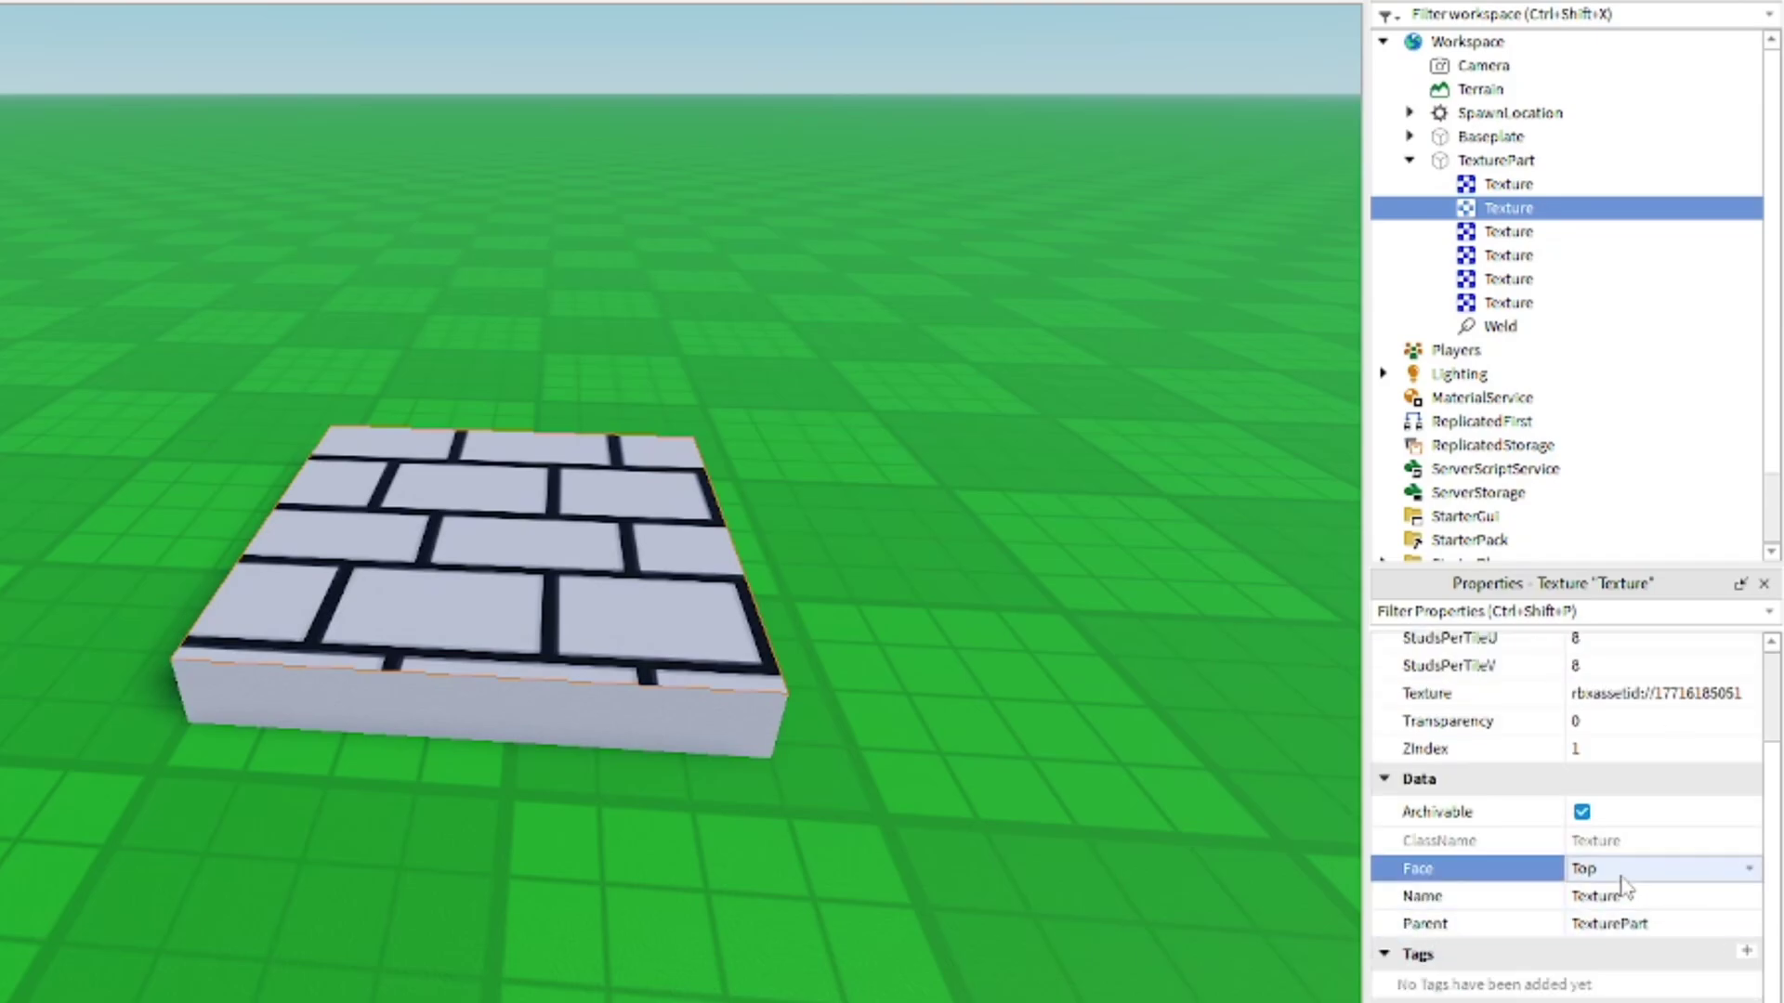
pyautogui.click(1607, 869)
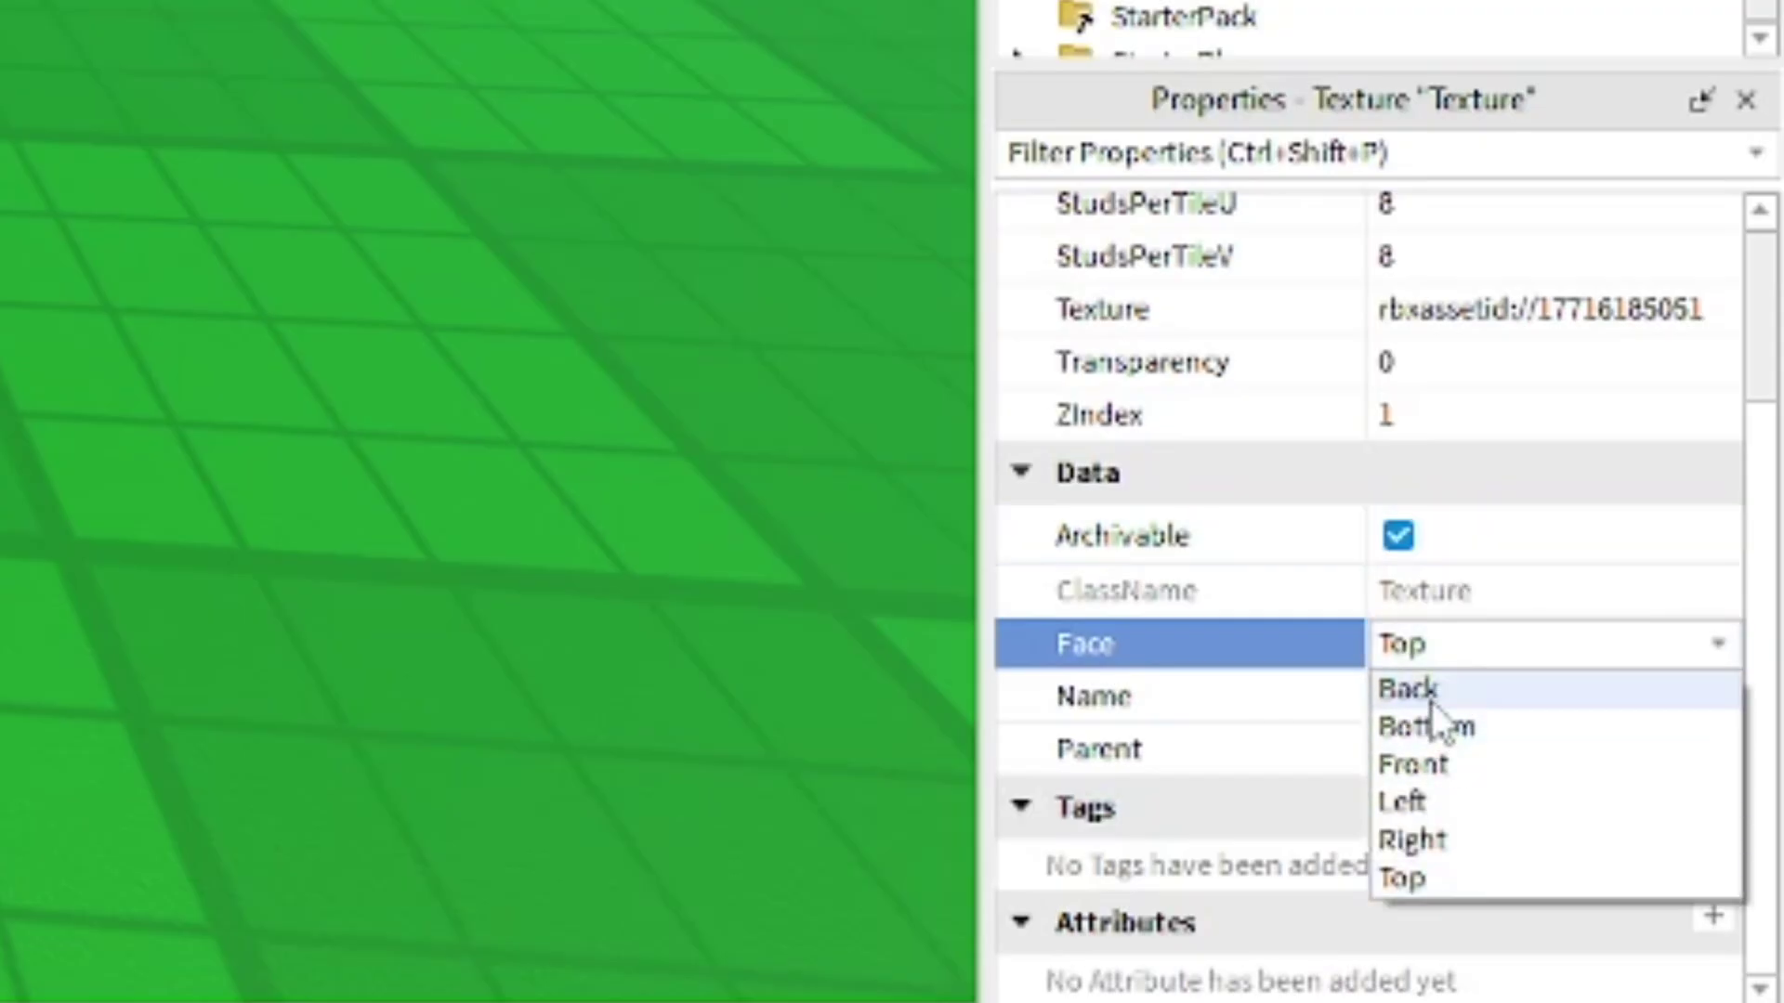
pyautogui.click(1407, 690)
pyautogui.scroll(1, 1446, 649)
pyautogui.click(1447, 648)
pyautogui.click(1412, 840)
pyautogui.press('Down')
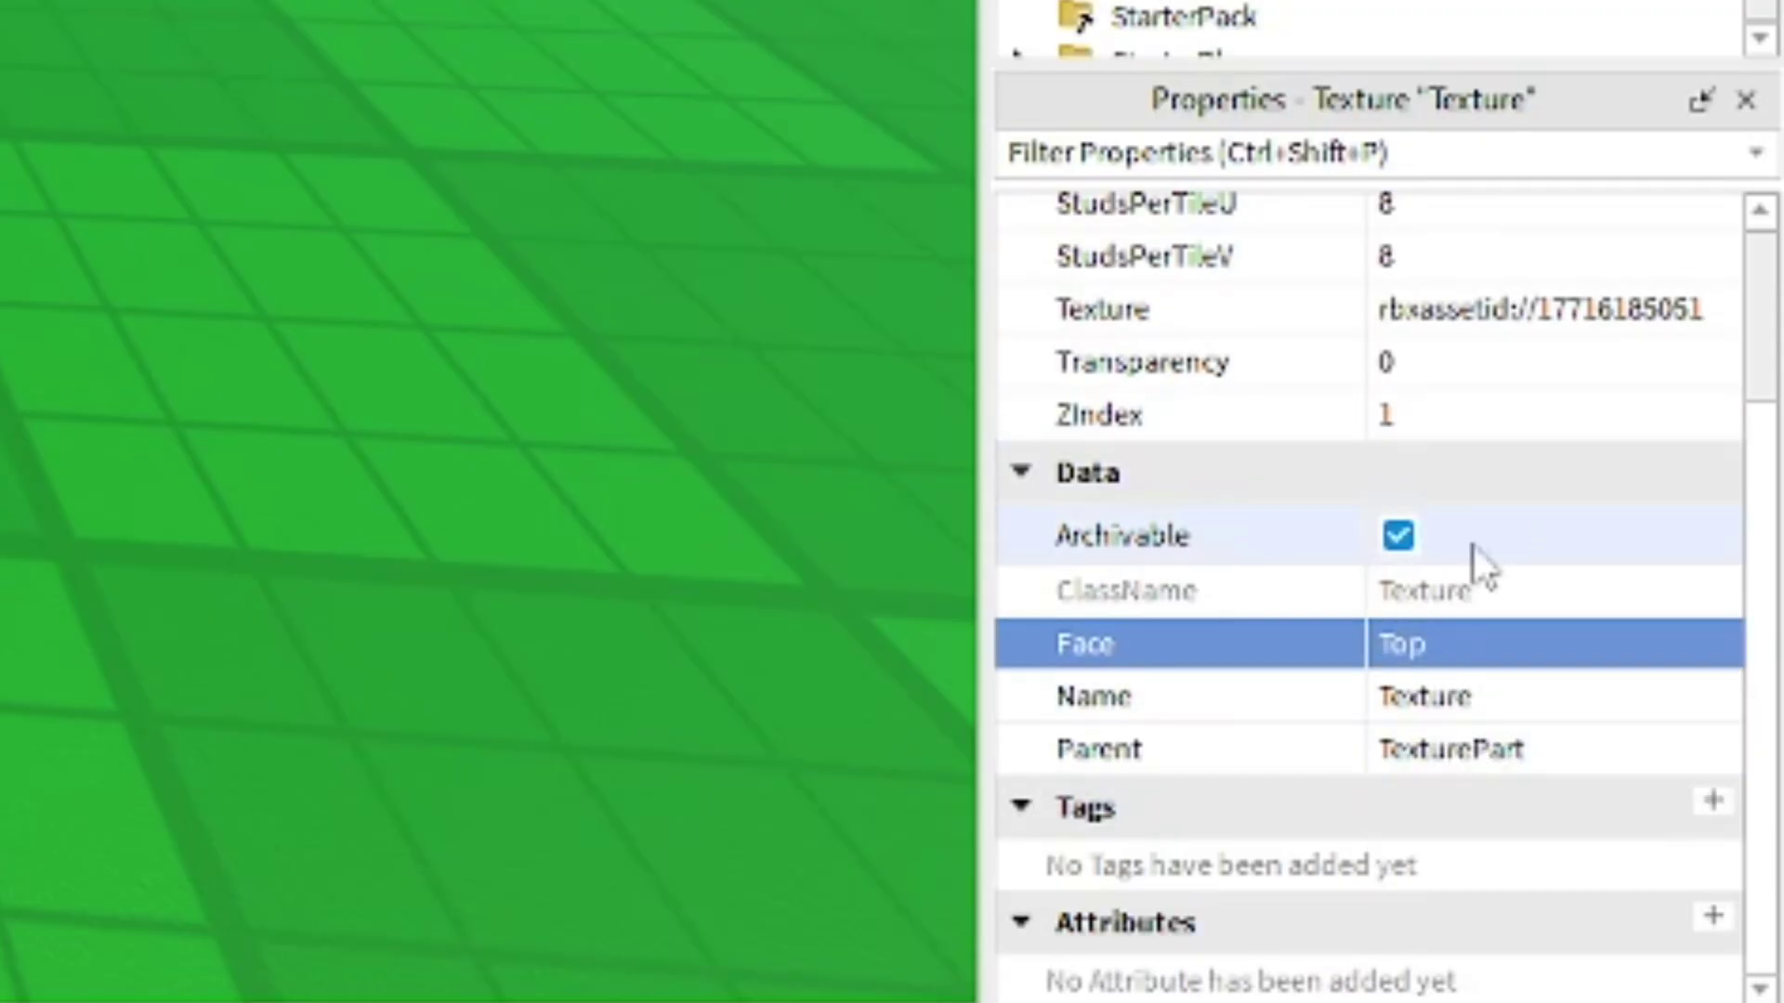
pyautogui.click(1450, 643)
pyautogui.click(1468, 644)
pyautogui.click(1506, 644)
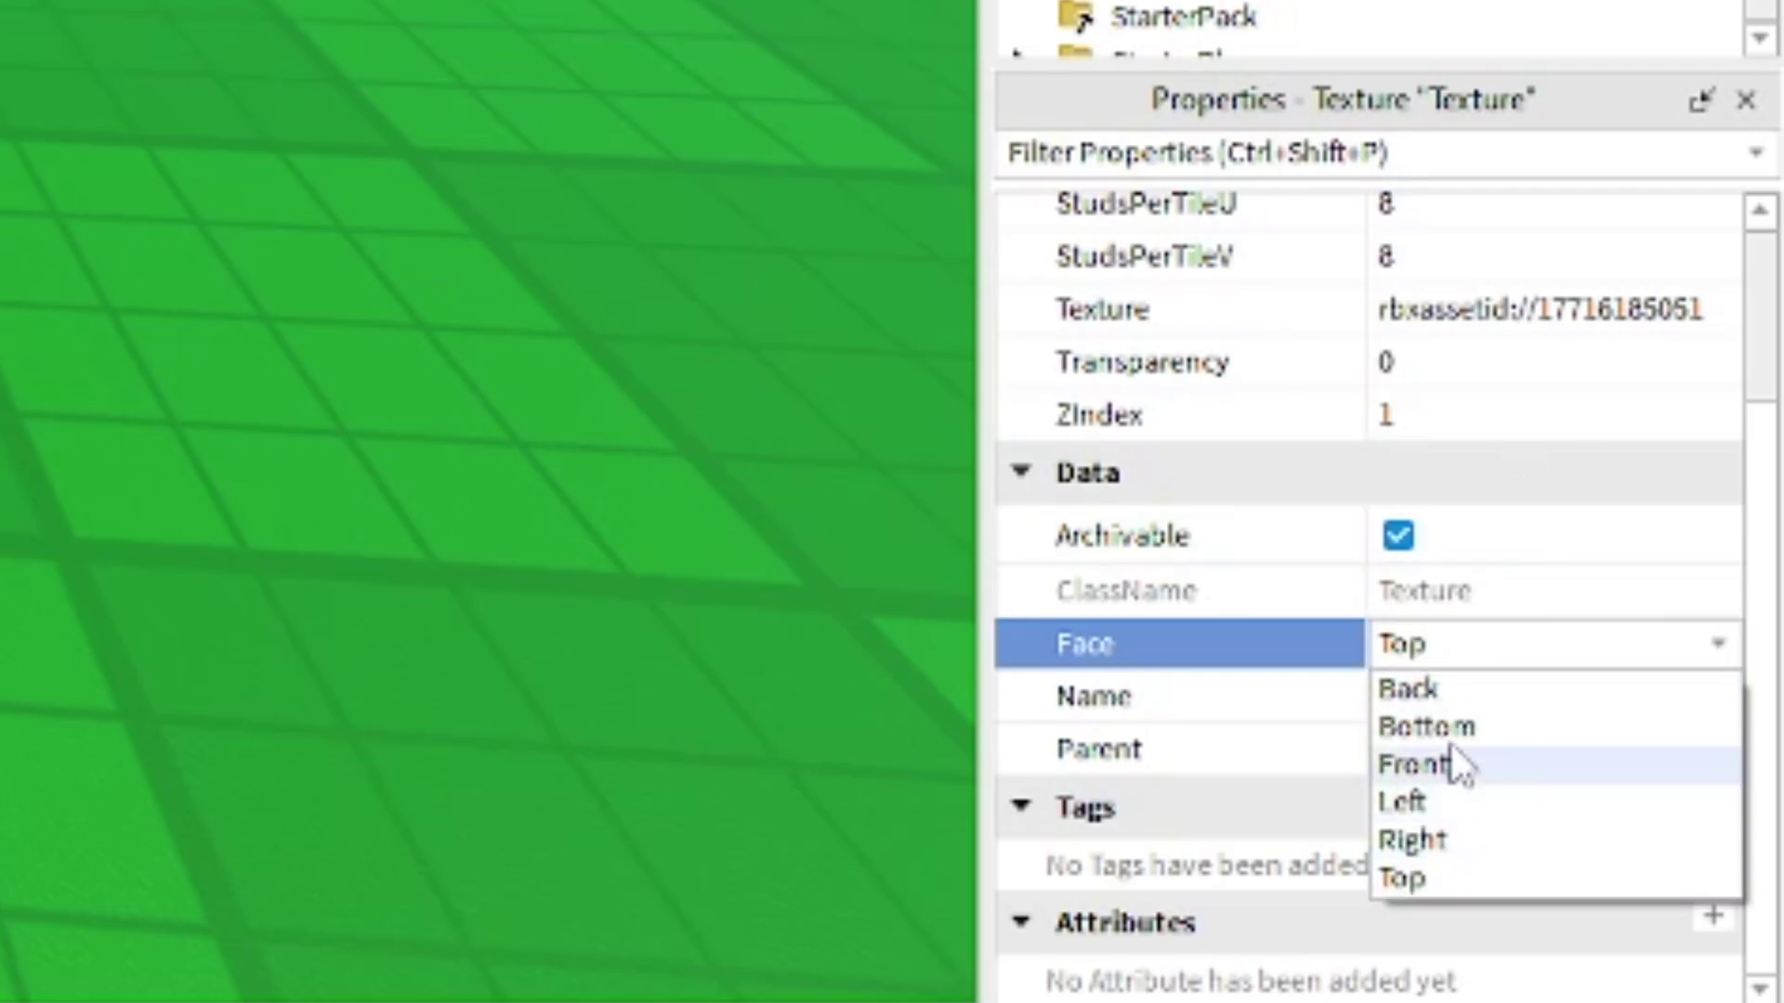
pyautogui.click(1468, 767)
pyautogui.click(396, 158)
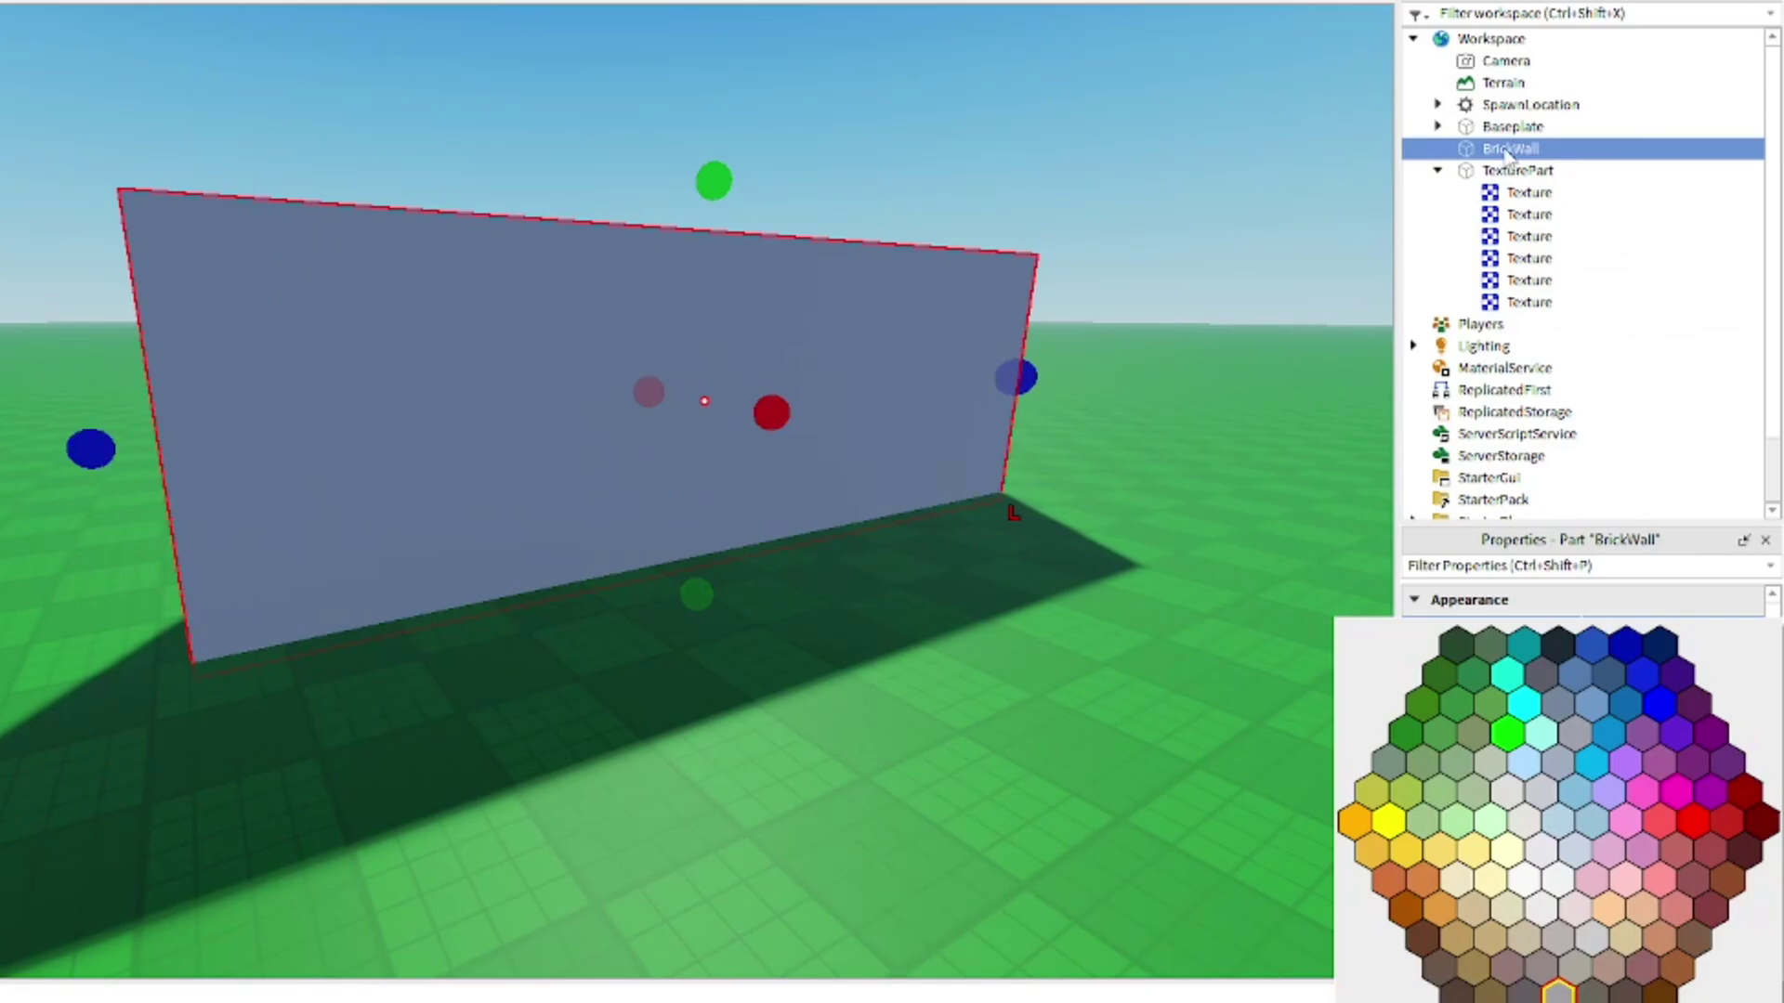
# Paste the six brick Textures into BrickWall.
pyautogui.click(1571, 149)
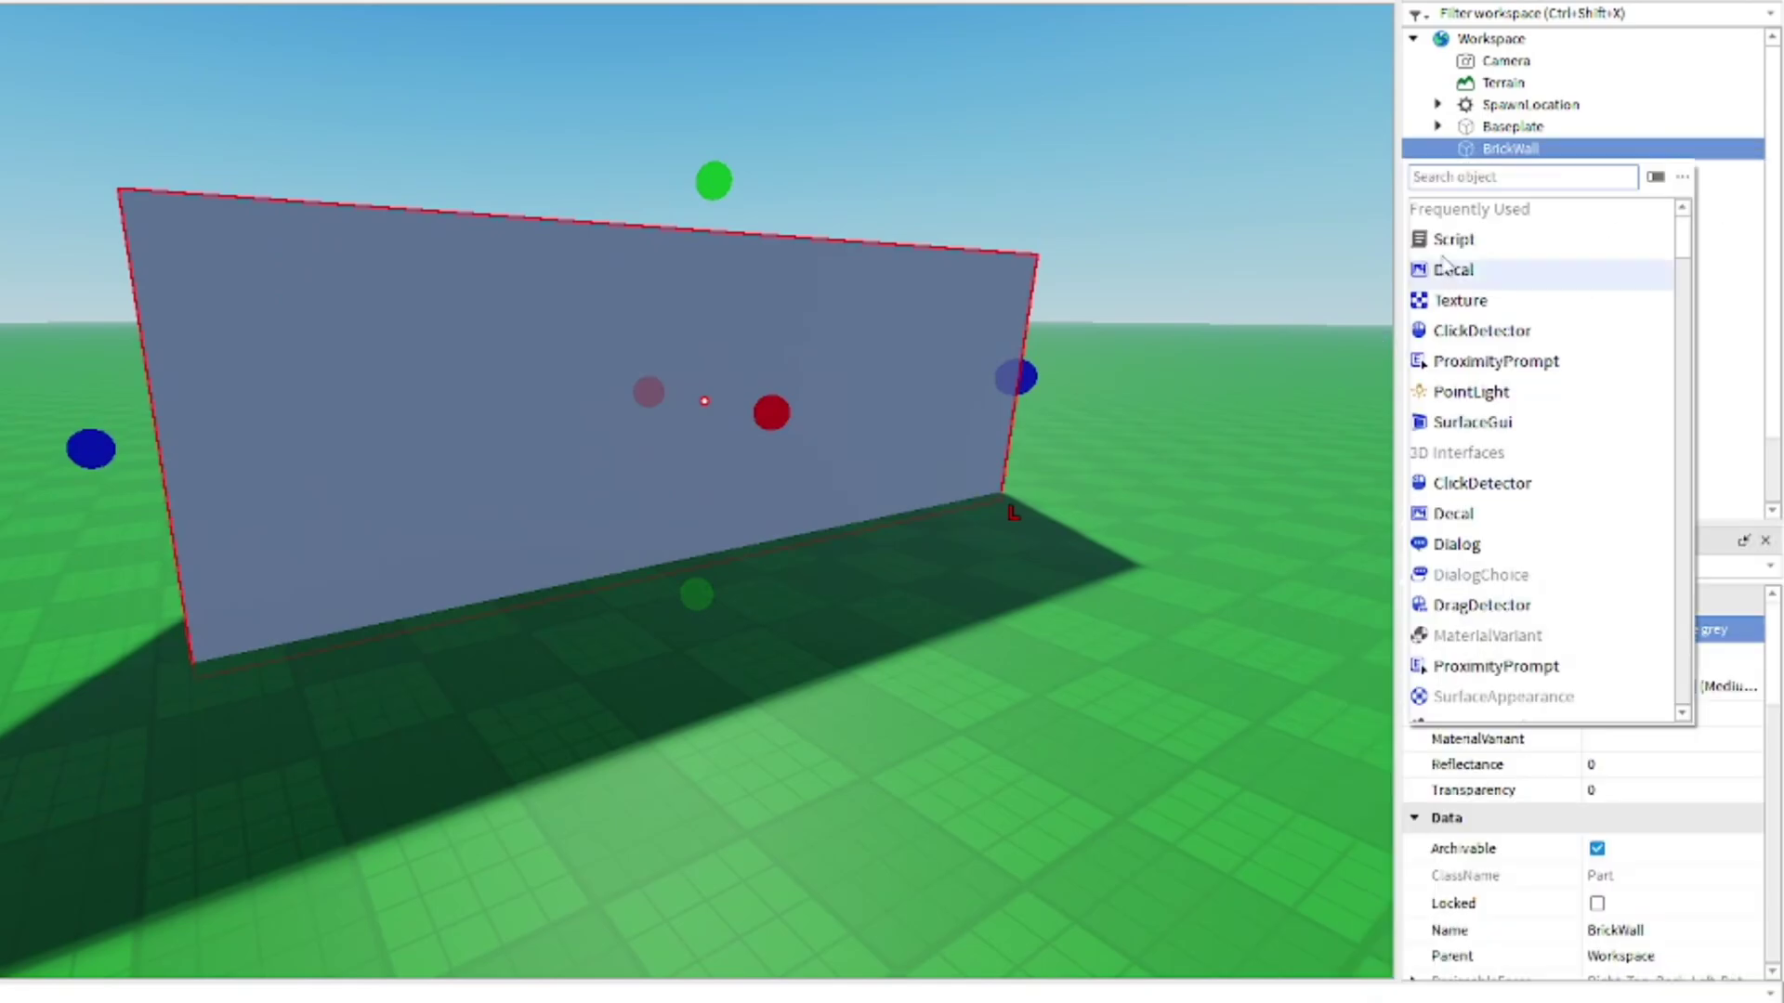
pyautogui.press('Escape')
pyautogui.hotkey('ctrl', 'shift', 'v')
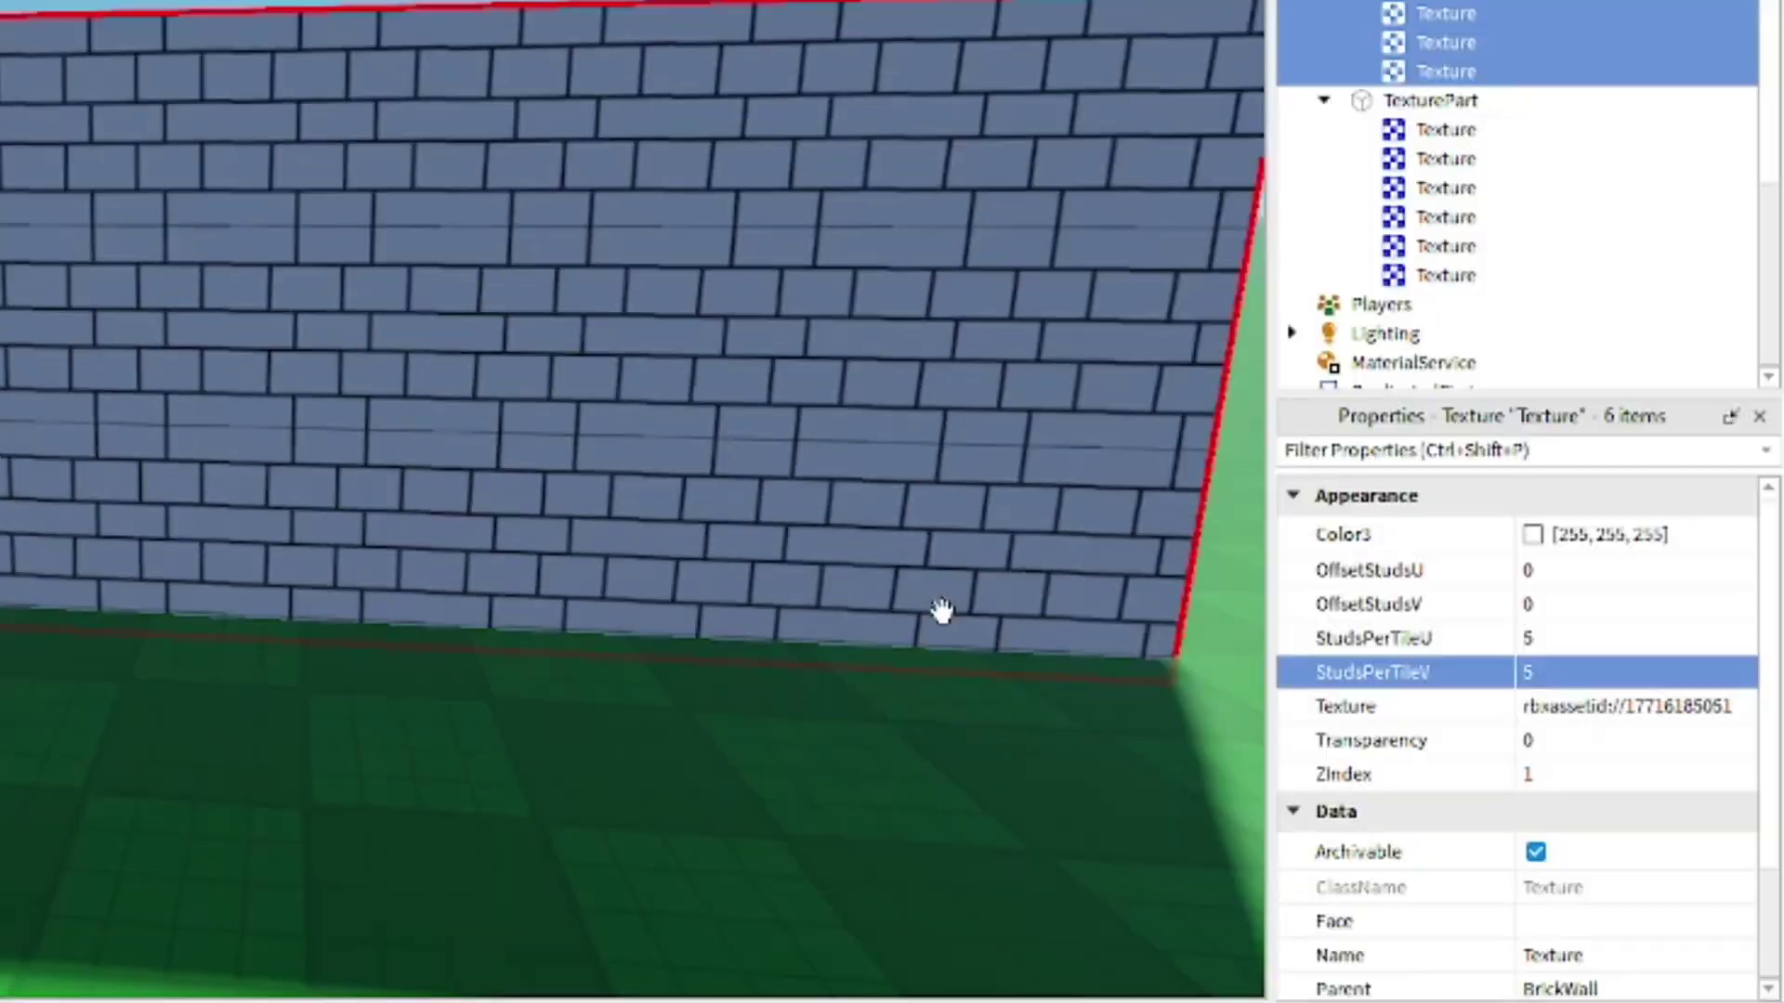
# Try tile sizes of 1, 100 and 20 studs on the wall's Textures.
pyautogui.write('1')
pyautogui.write('1')
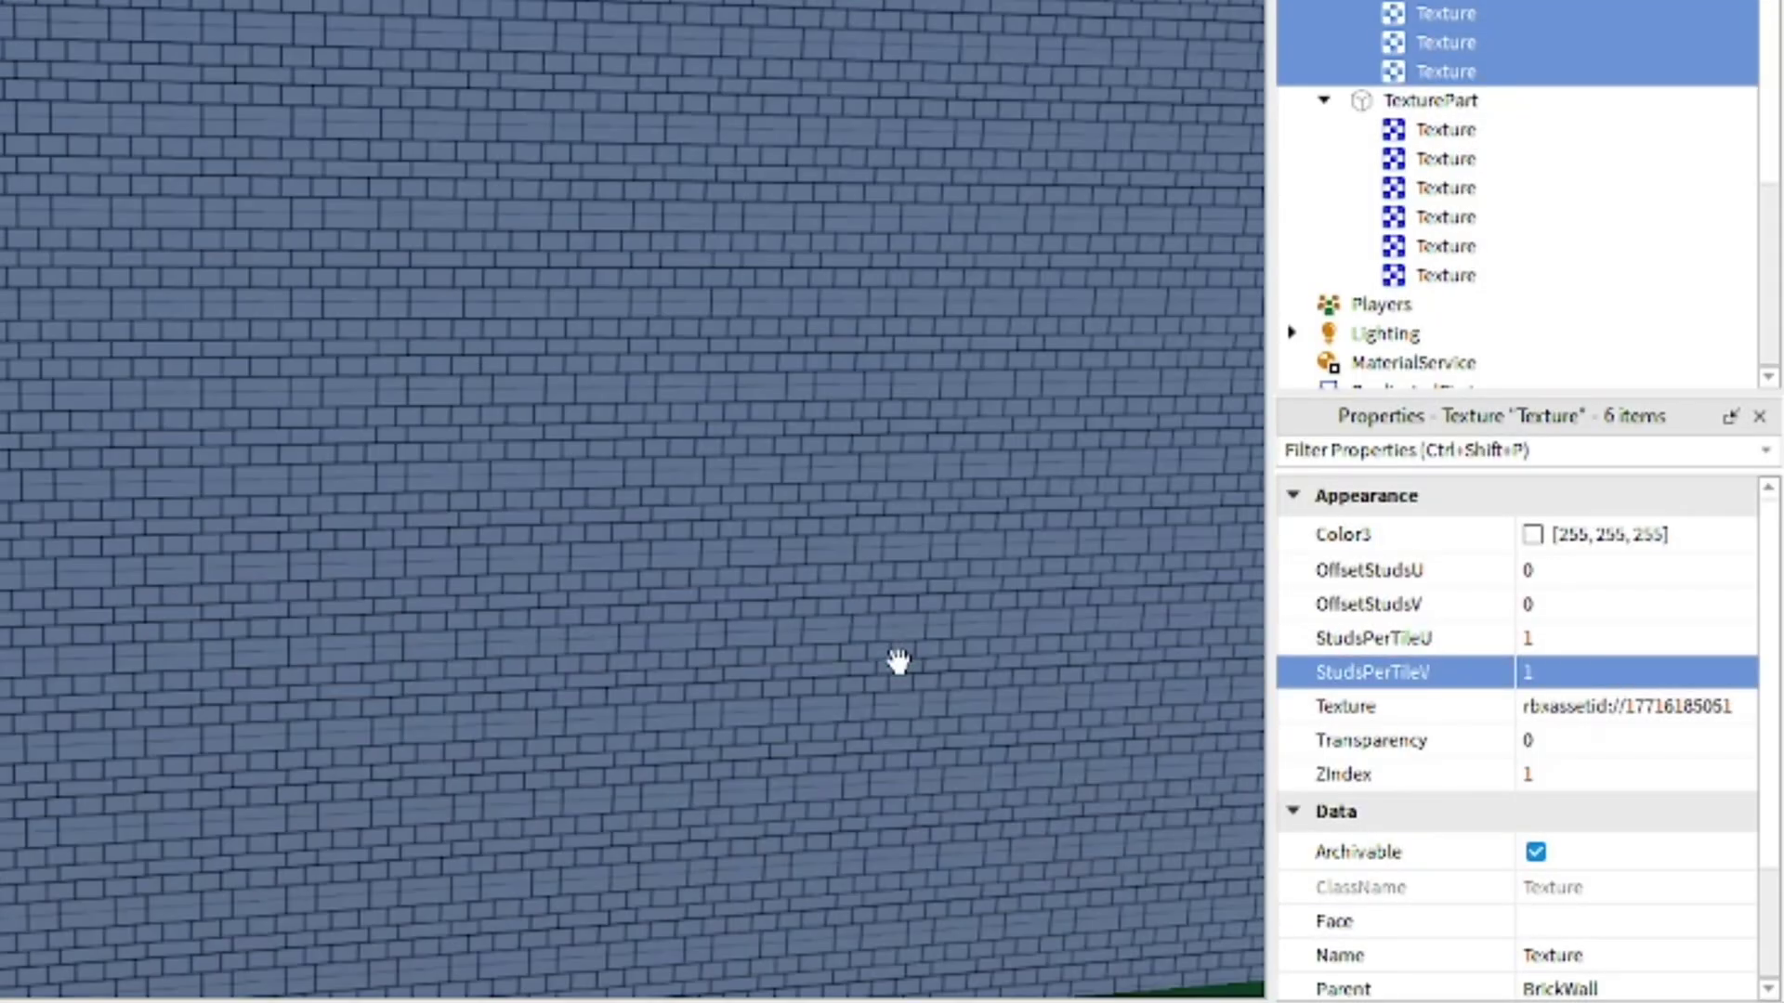
pyautogui.moveTo(899, 662); pyautogui.dragTo(898, 659, button='right')
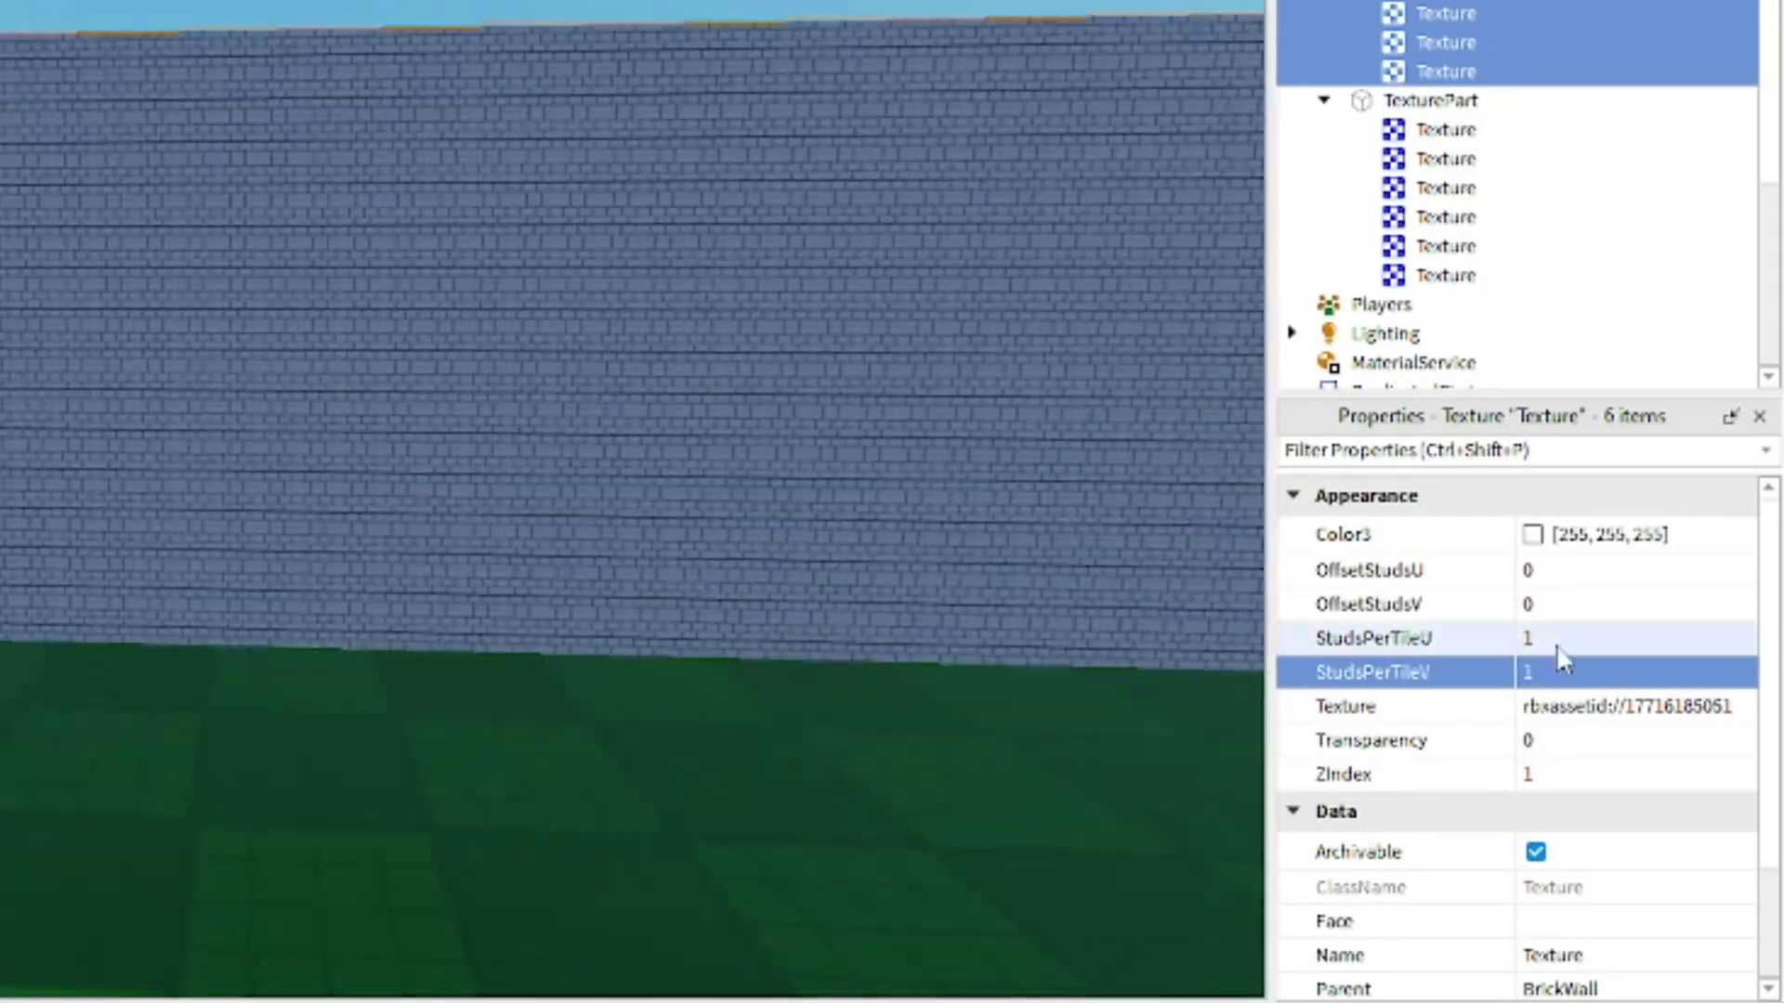
pyautogui.click(1580, 638)
pyautogui.write('100')
pyautogui.click(1579, 672)
pyautogui.write('100')
pyautogui.click(1557, 638)
pyautogui.write('20')
pyautogui.click(1580, 672)
pyautogui.write('20')
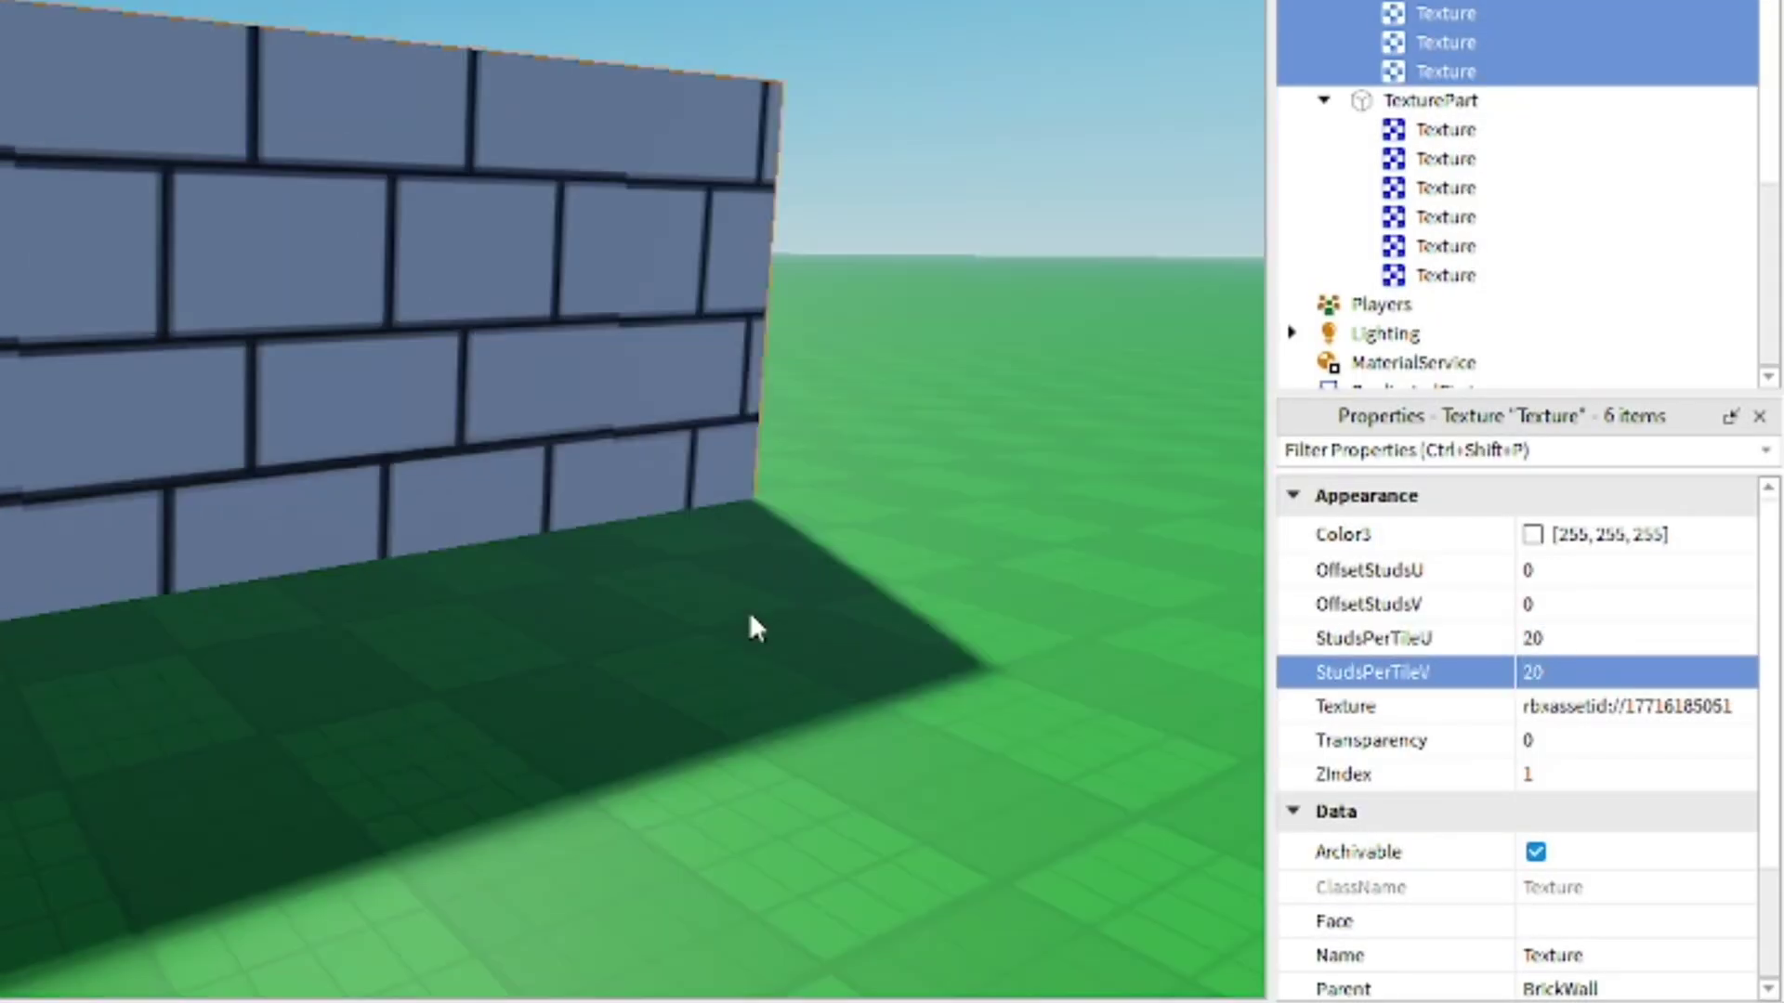
# Set both StudsPerTileU and StudsPerTileV to 17.
pyautogui.click(1580, 638)
pyautogui.write('17')
pyautogui.click(1580, 672)
pyautogui.write('17')
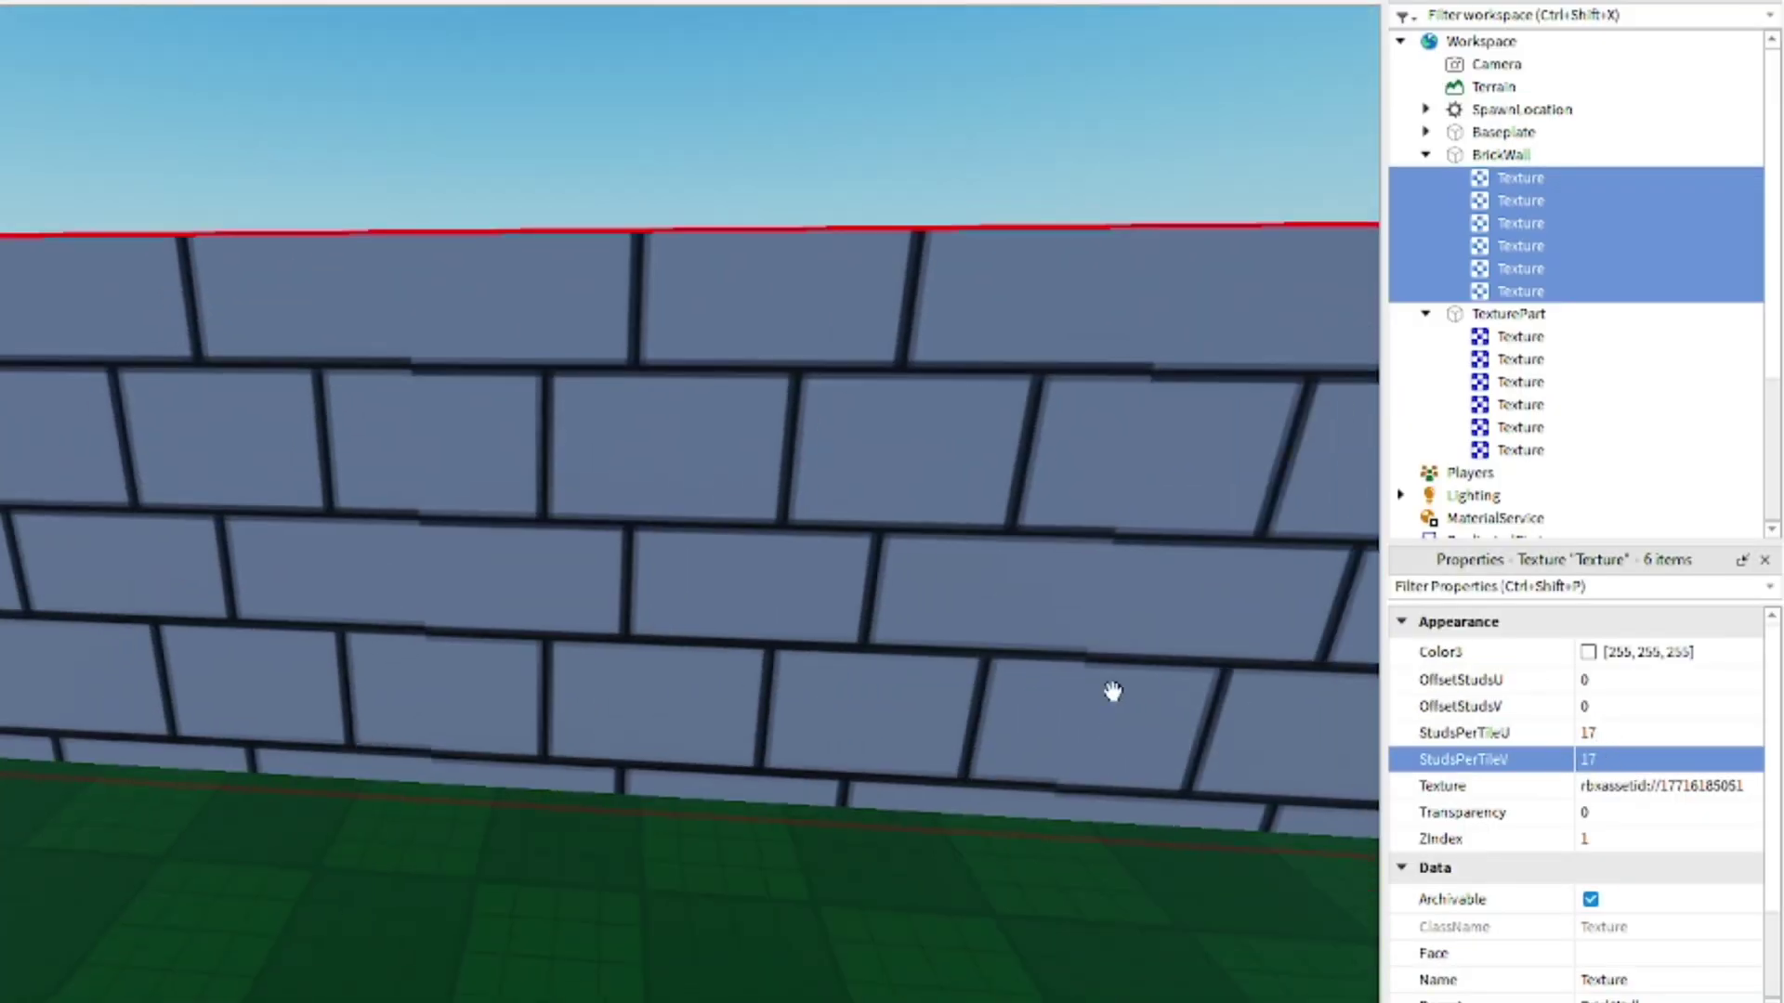
pyautogui.scroll(-5, 1112, 692)
# Set BrickWall's BrickColor to Crimson.
pyautogui.click(506, 734)
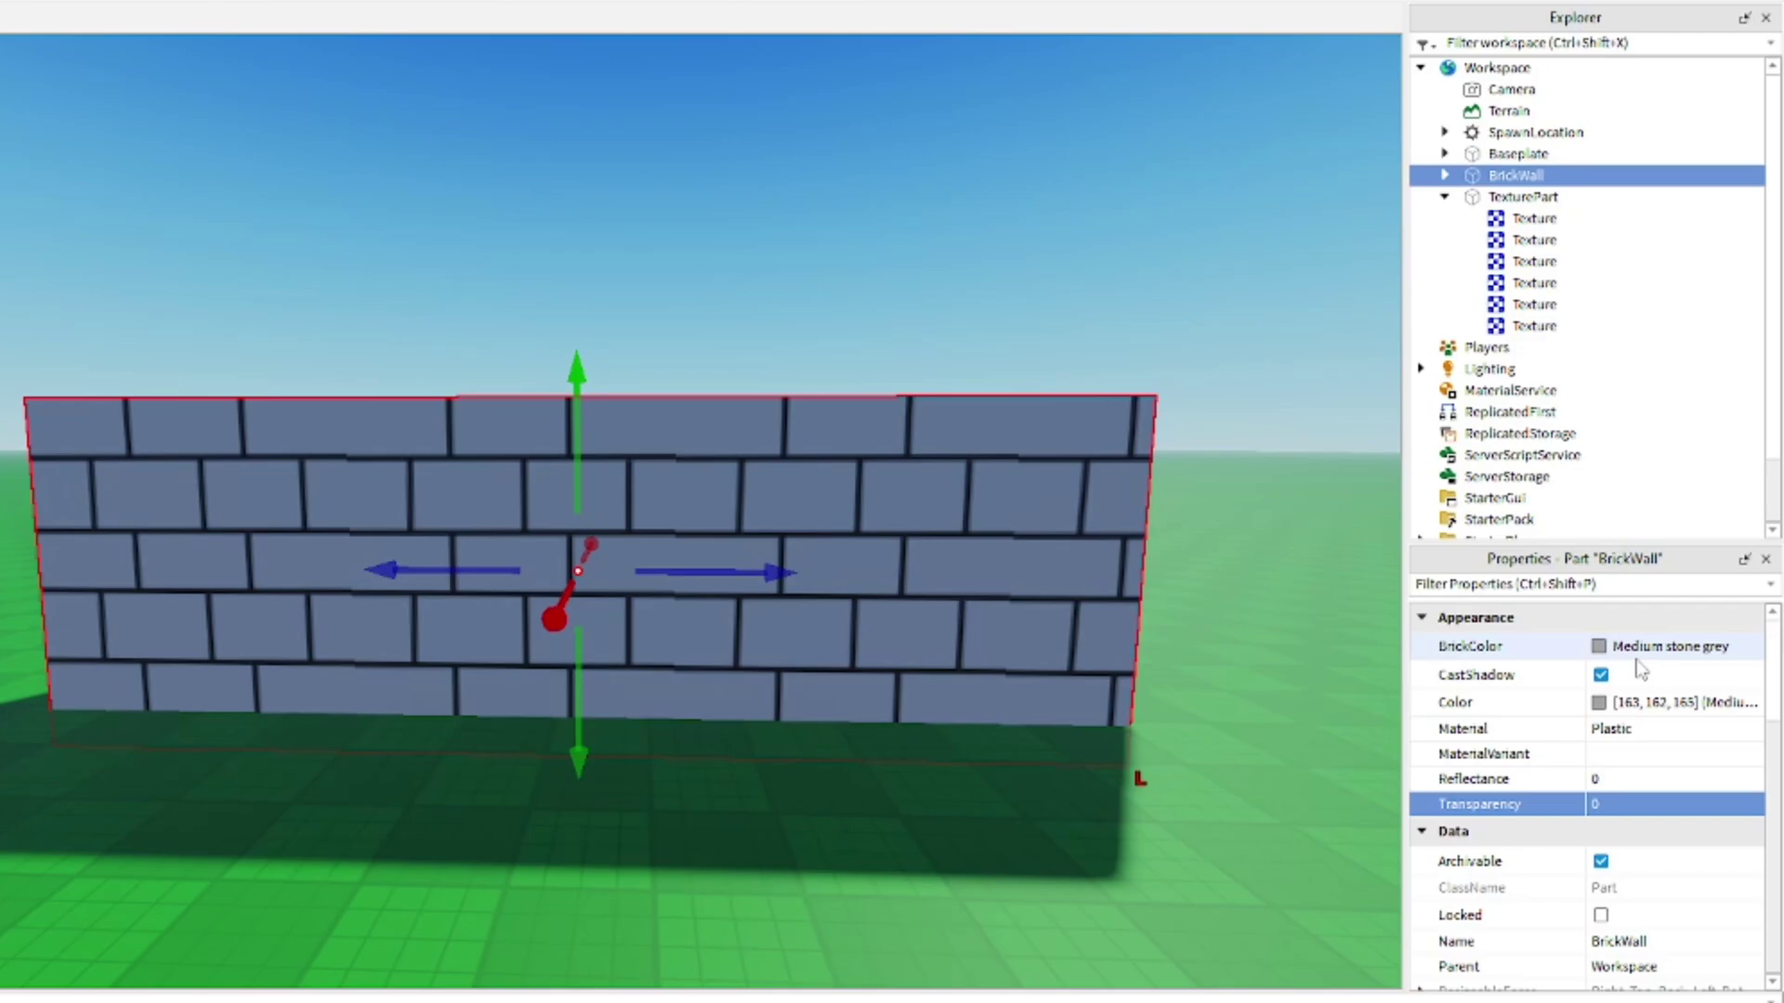
pyautogui.click(1640, 651)
pyautogui.click(1696, 831)
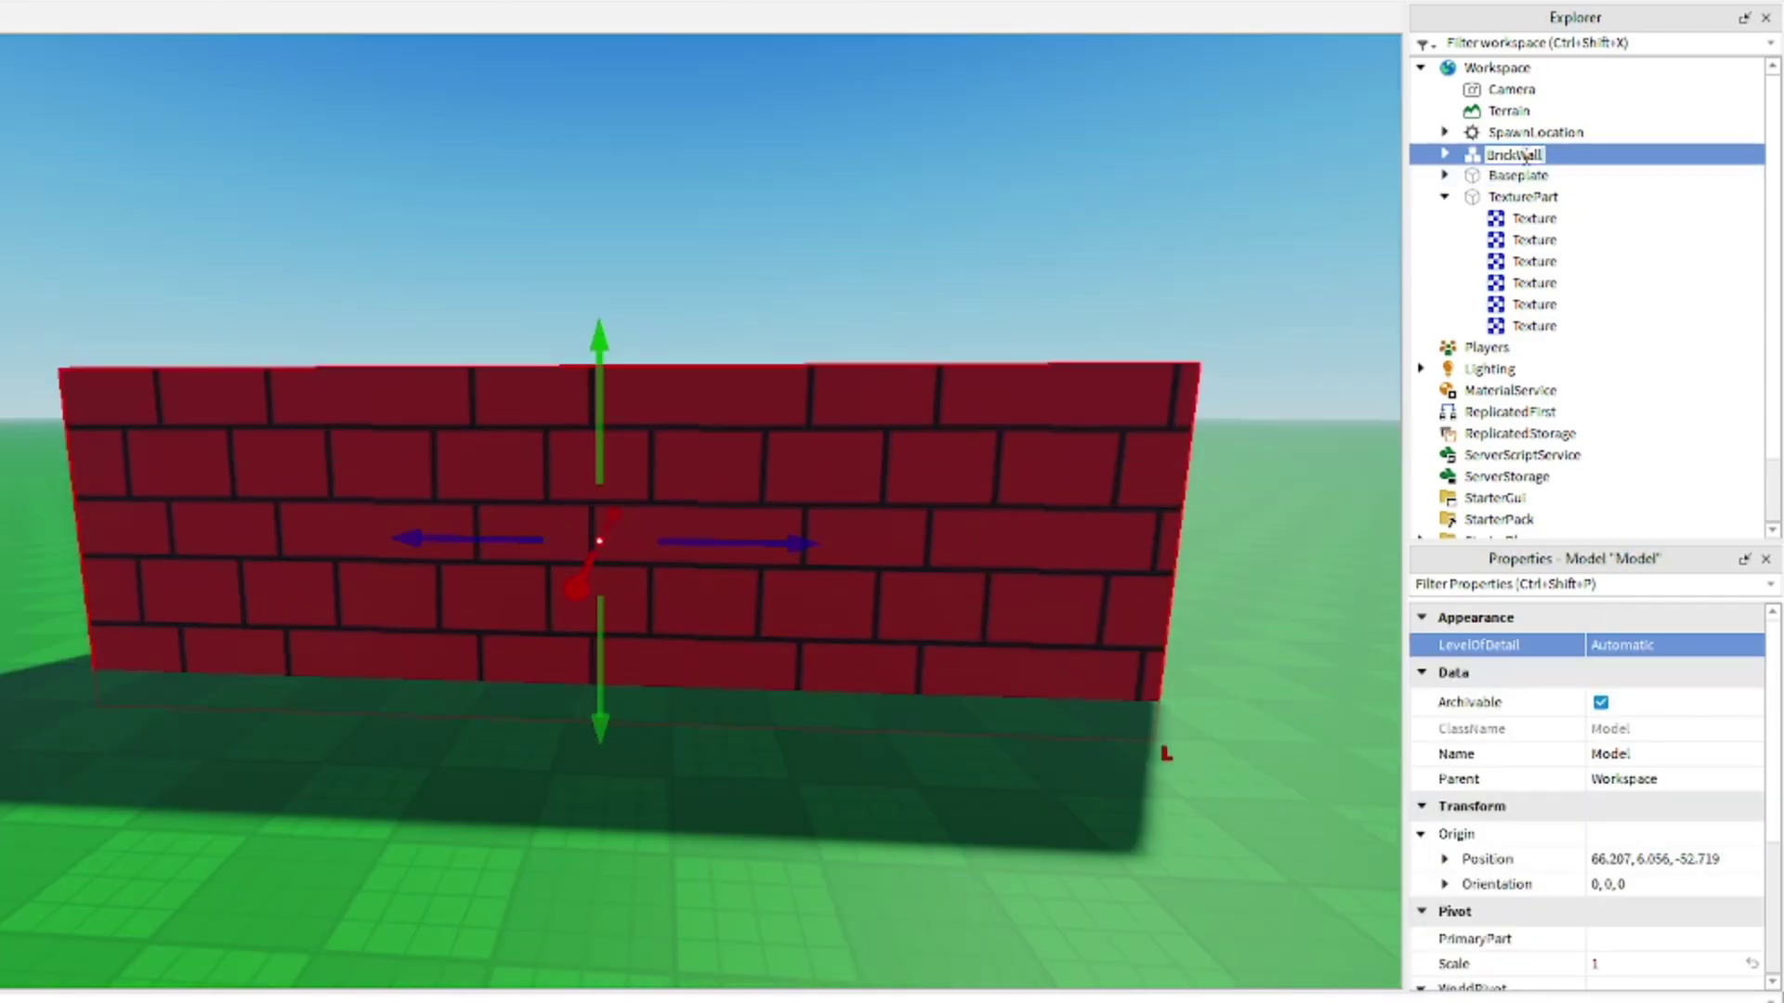
pyautogui.press('Return')
# Expand the BrickWall model and insert a new part for the stone cap.
pyautogui.click(1570, 197)
pyautogui.hotkey('ctrl', 'i')
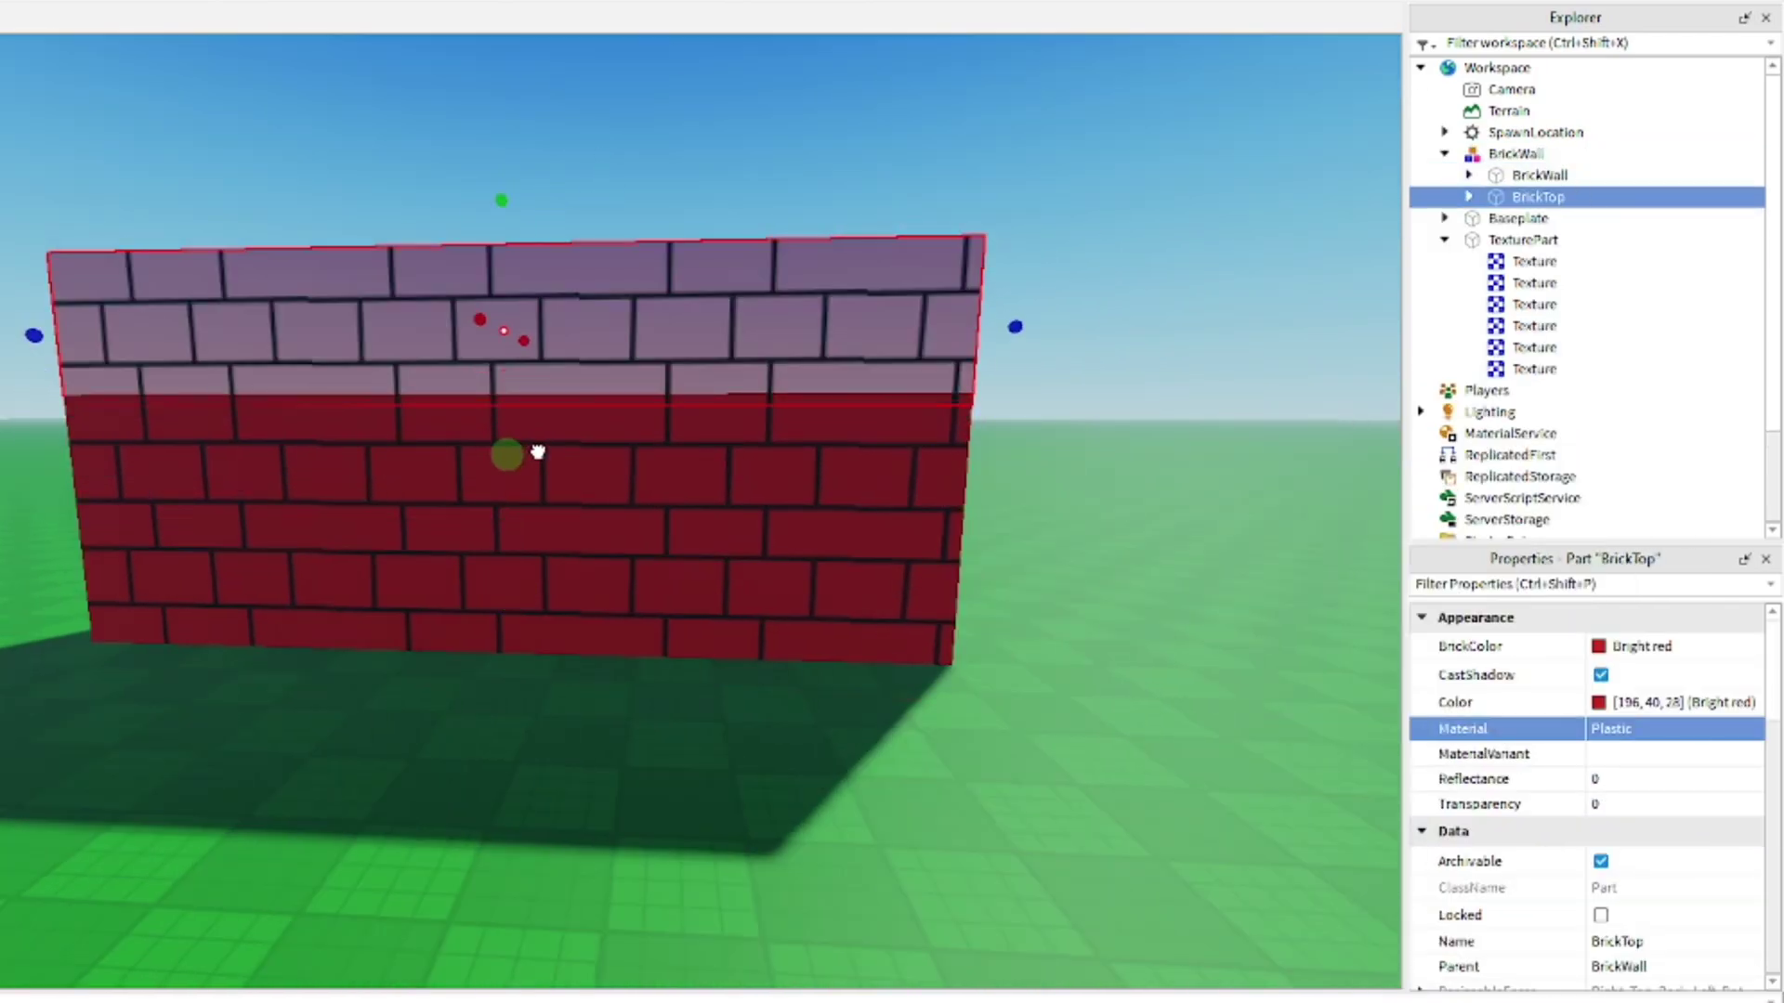
pyautogui.moveTo(558, 465); pyautogui.dragTo(843, 601, button='right')
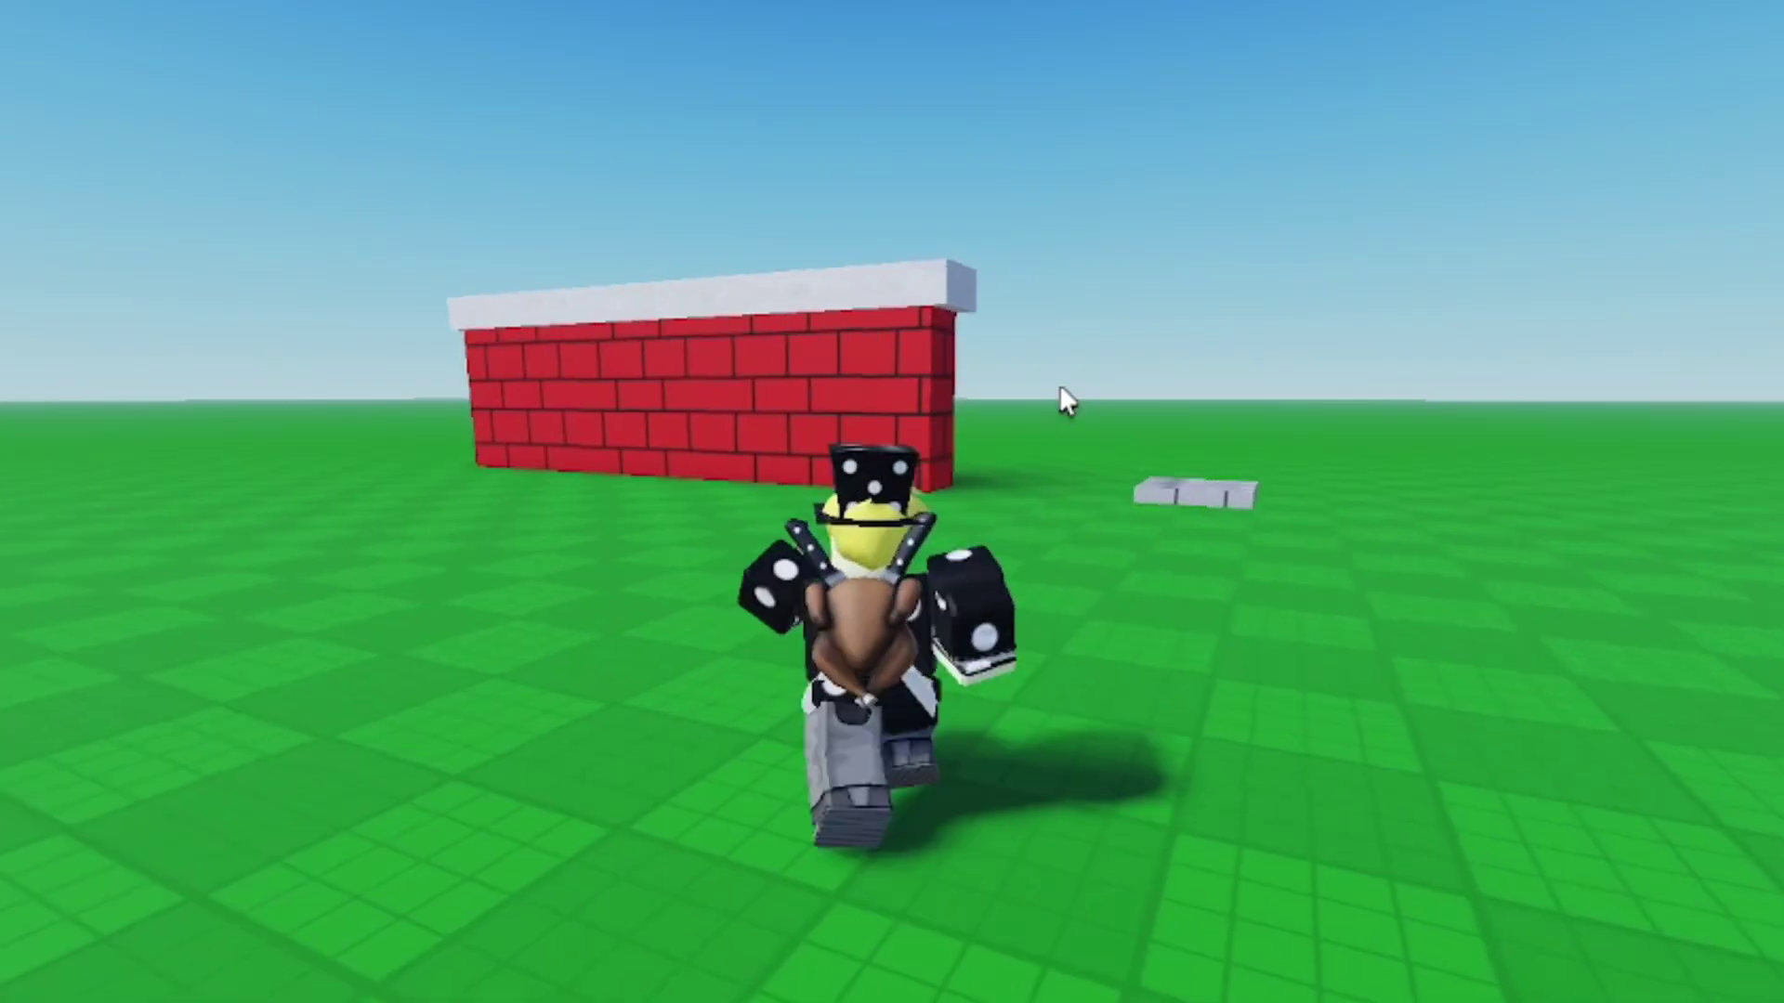
# Run the avatar onto the grey slab, up the red wall, then back toward the camera.
pyautogui.press('w')
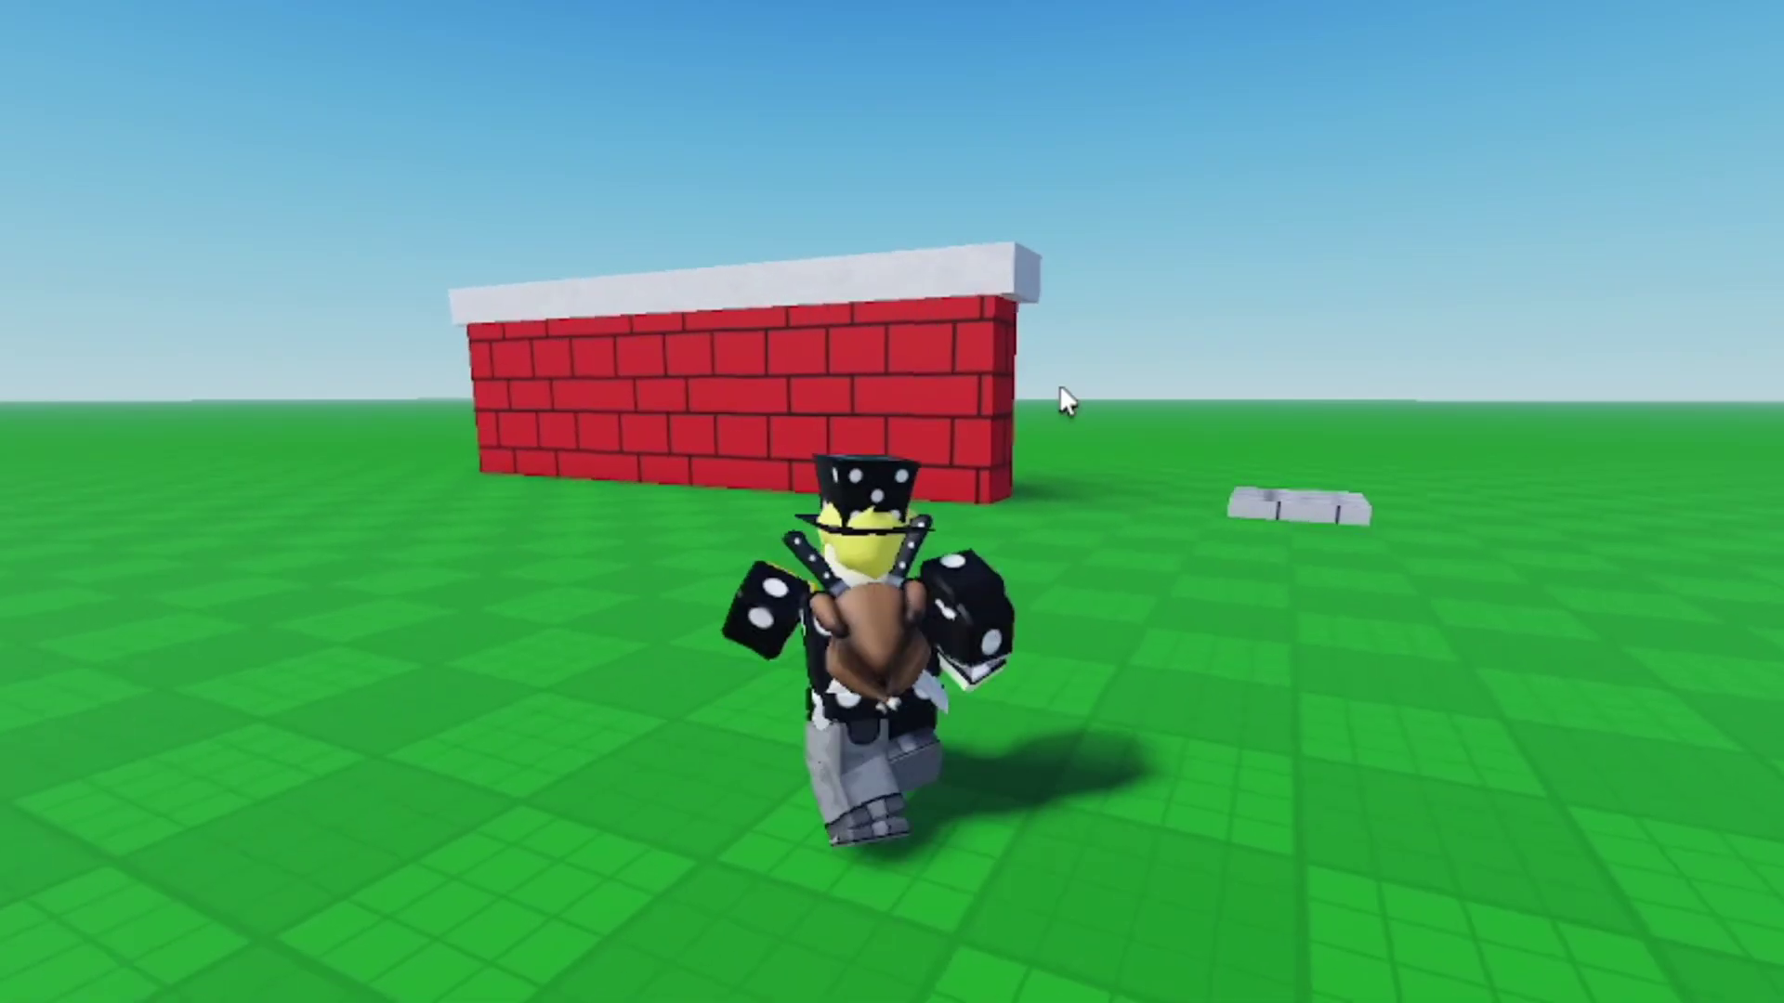
pyautogui.press('w')
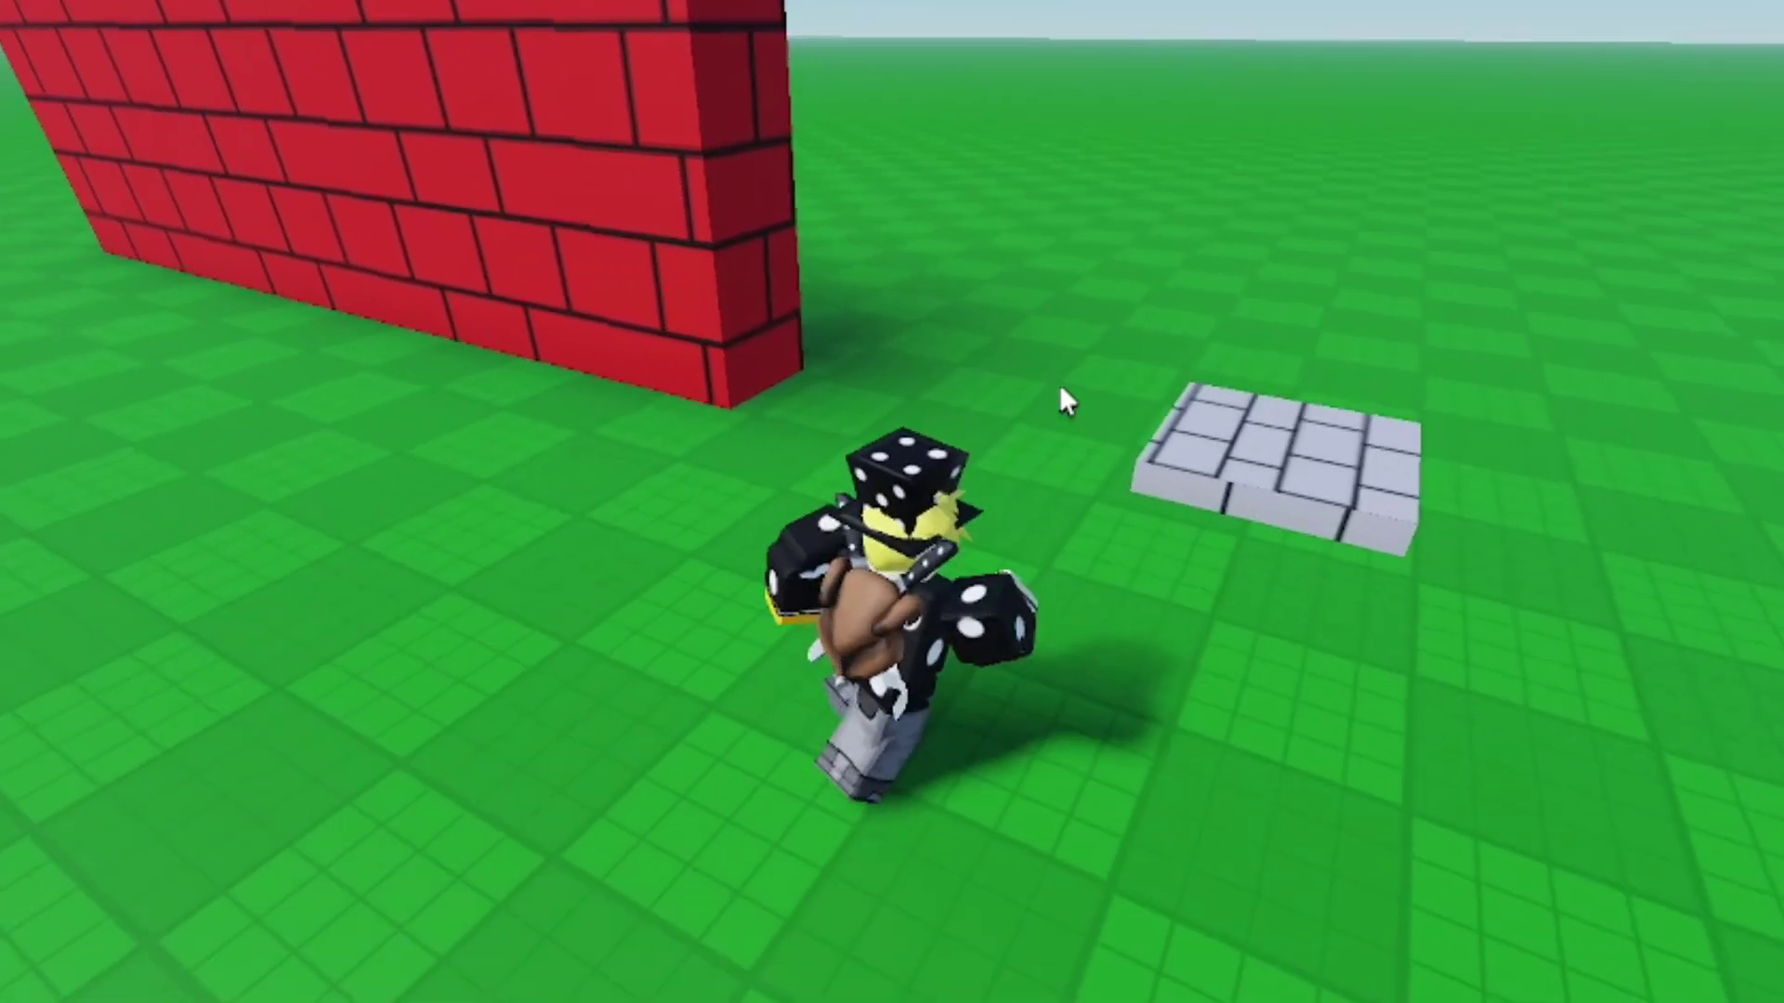
pyautogui.press('w')
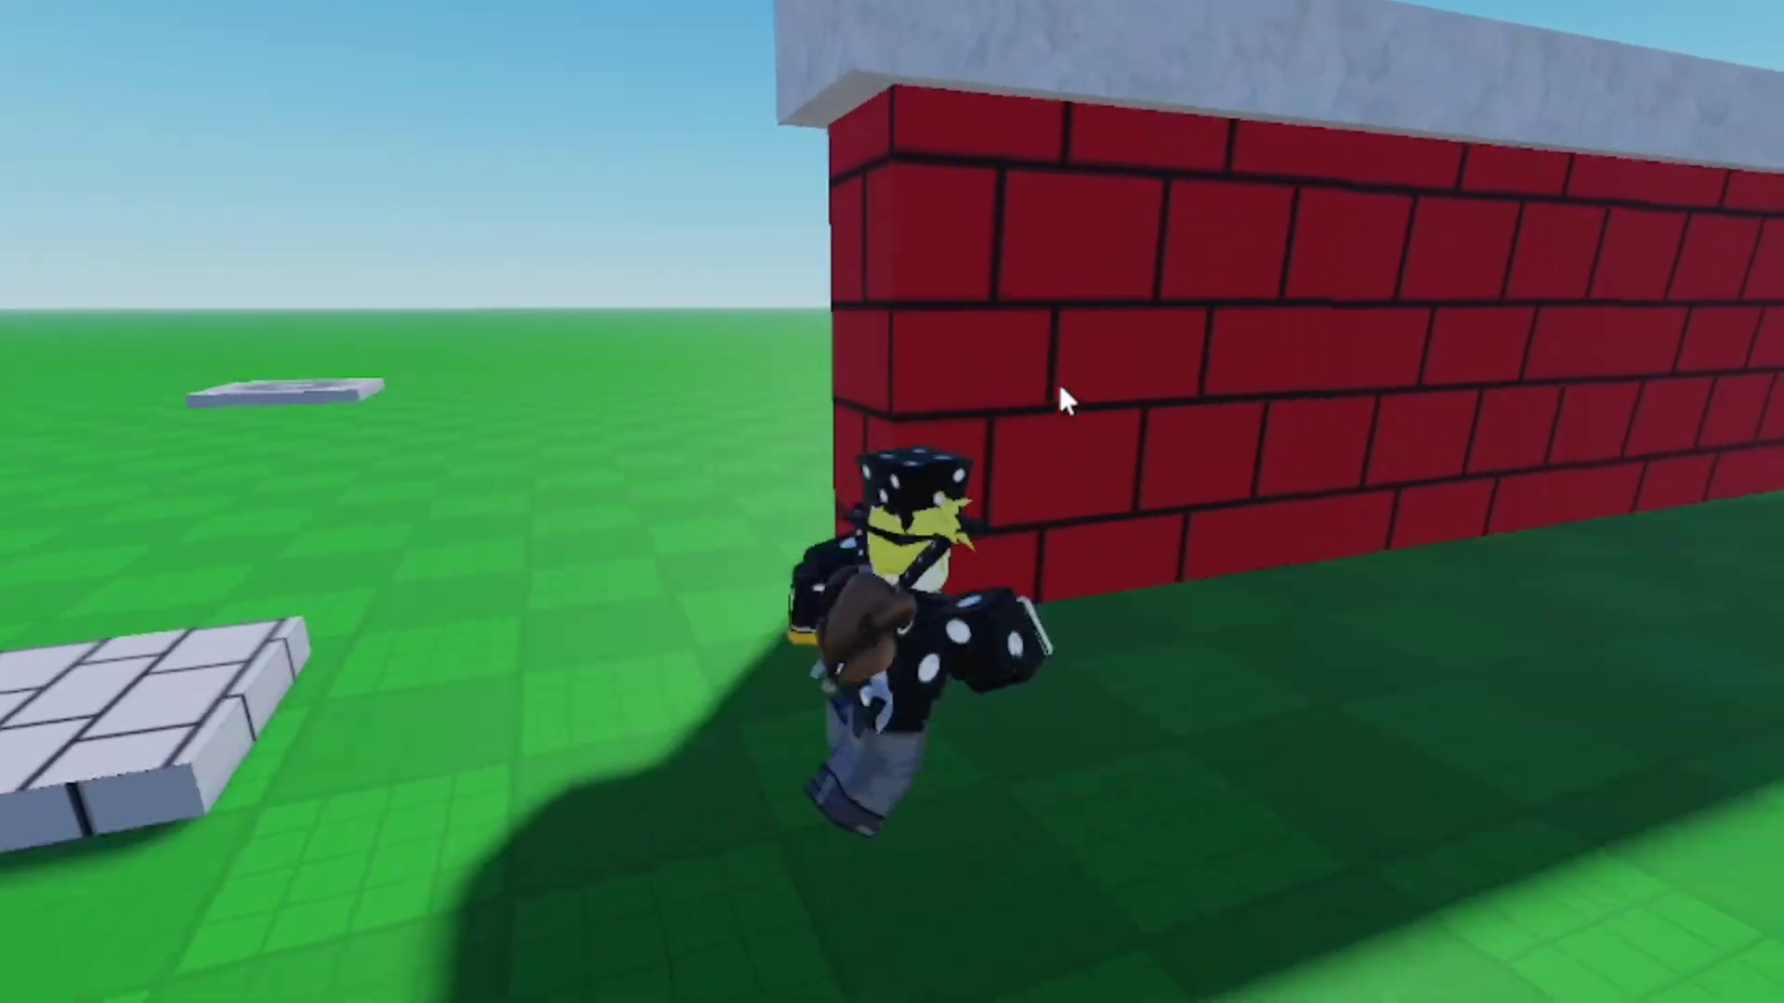
pyautogui.press('w')
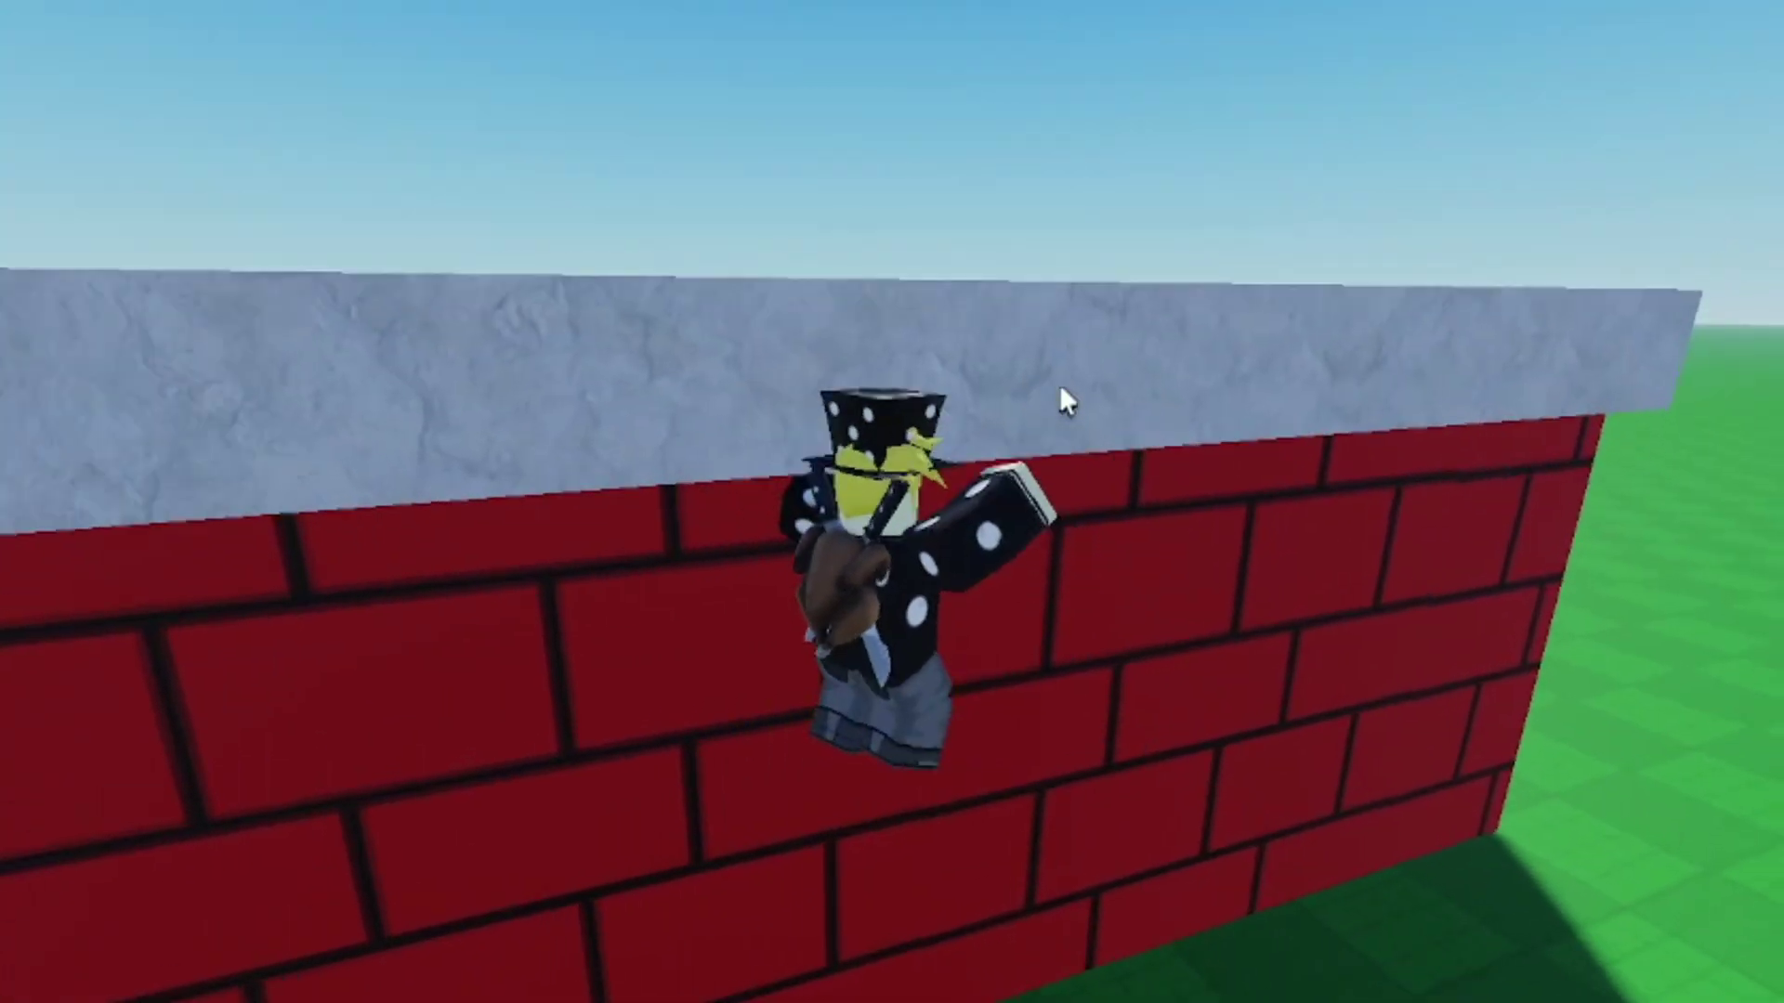
pyautogui.press('s')
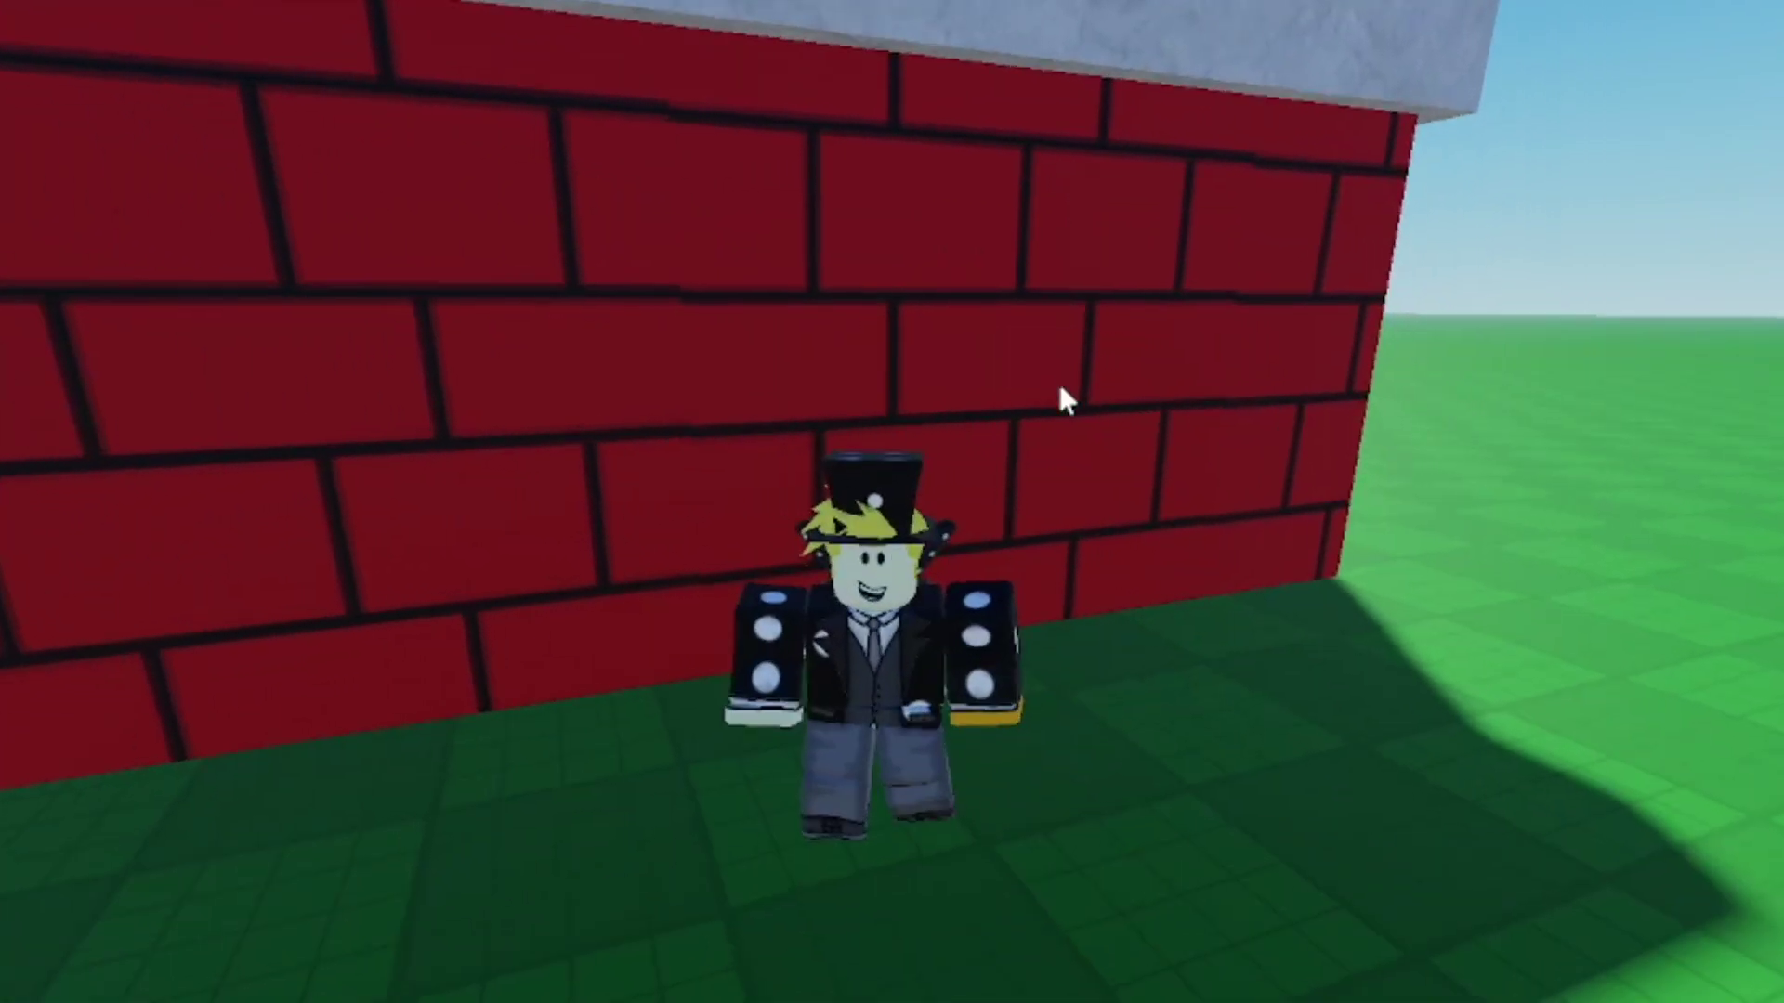